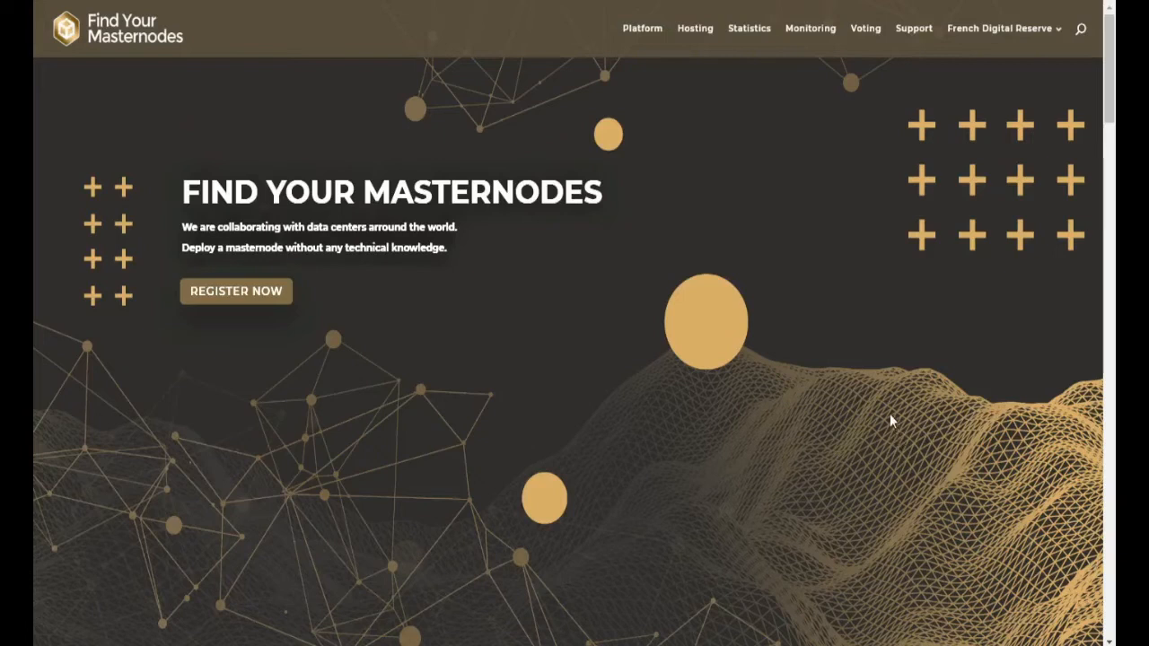
# Step: Scroll through the Services and the $0.50 and $1 MN Hosting plans, then back to the top
pyautogui.scroll(-8, 876, 442)
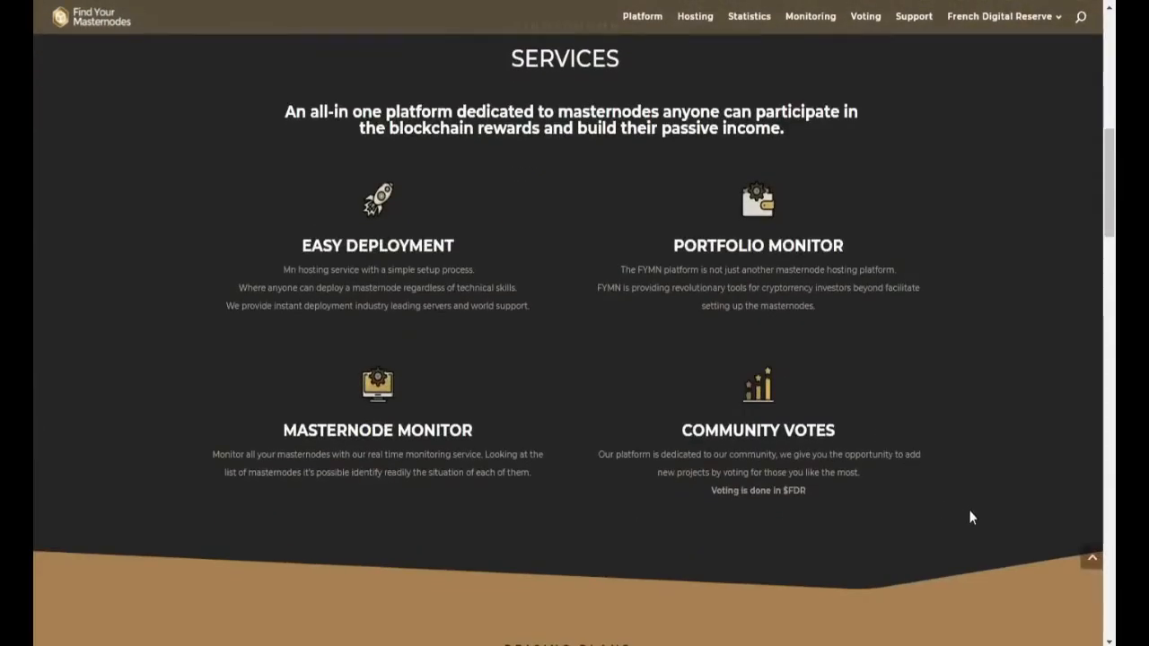
pyautogui.scroll(-2, 968, 511)
pyautogui.scroll(-6, 971, 518)
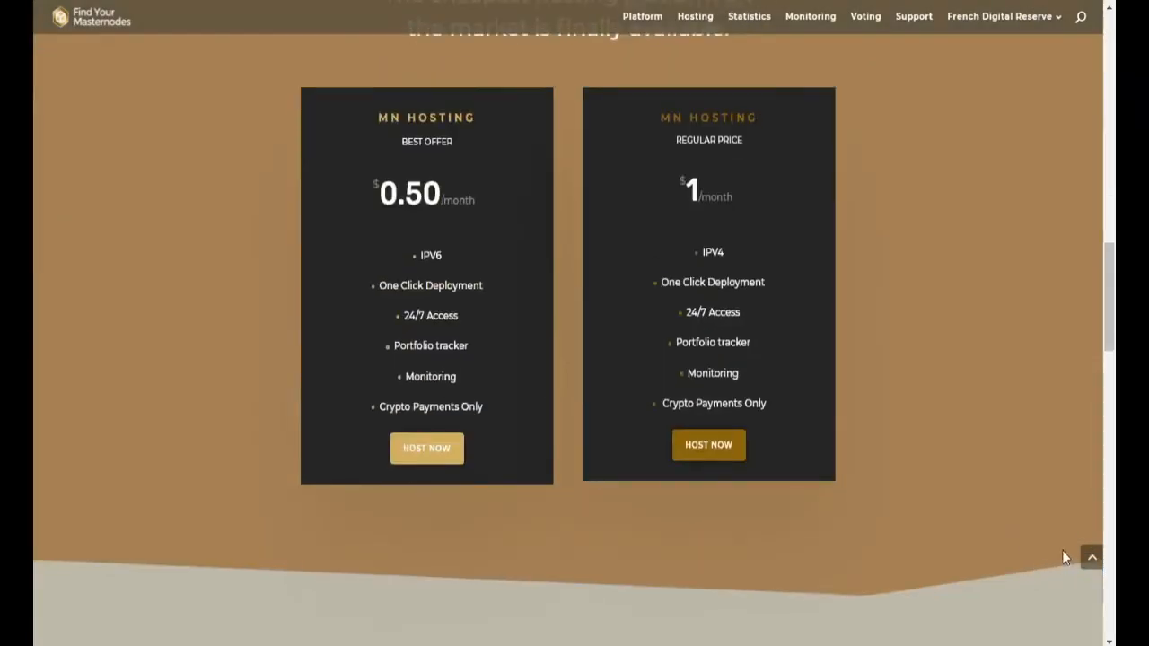
pyautogui.scroll(10, 1047, 435)
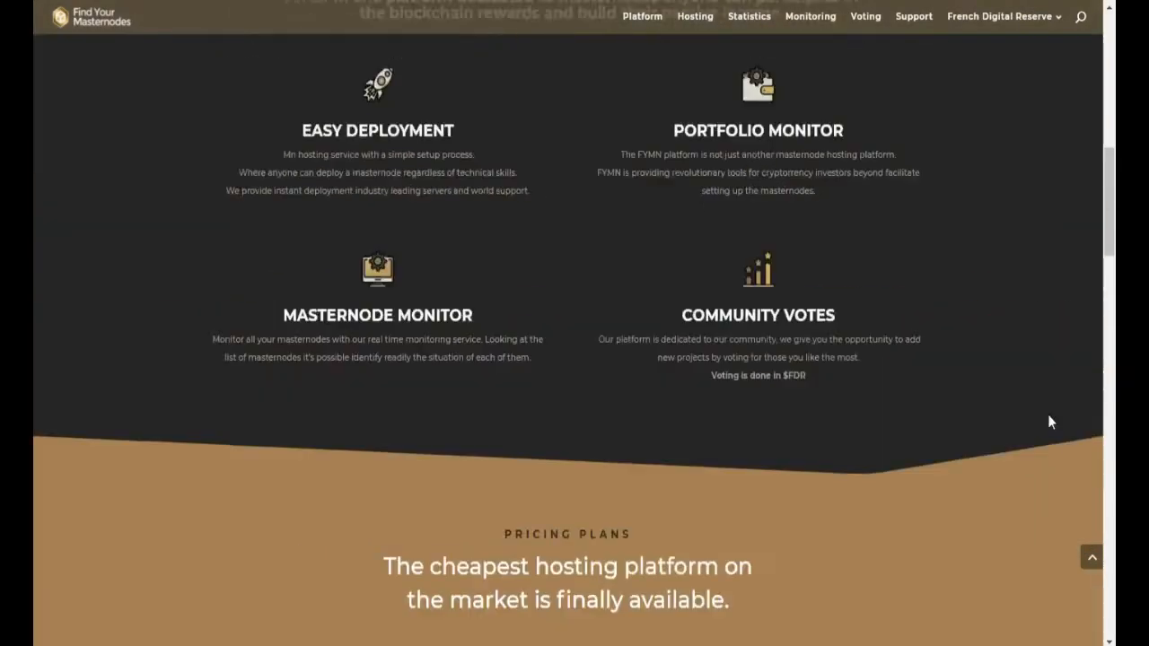
pyautogui.scroll(3, 1081, 336)
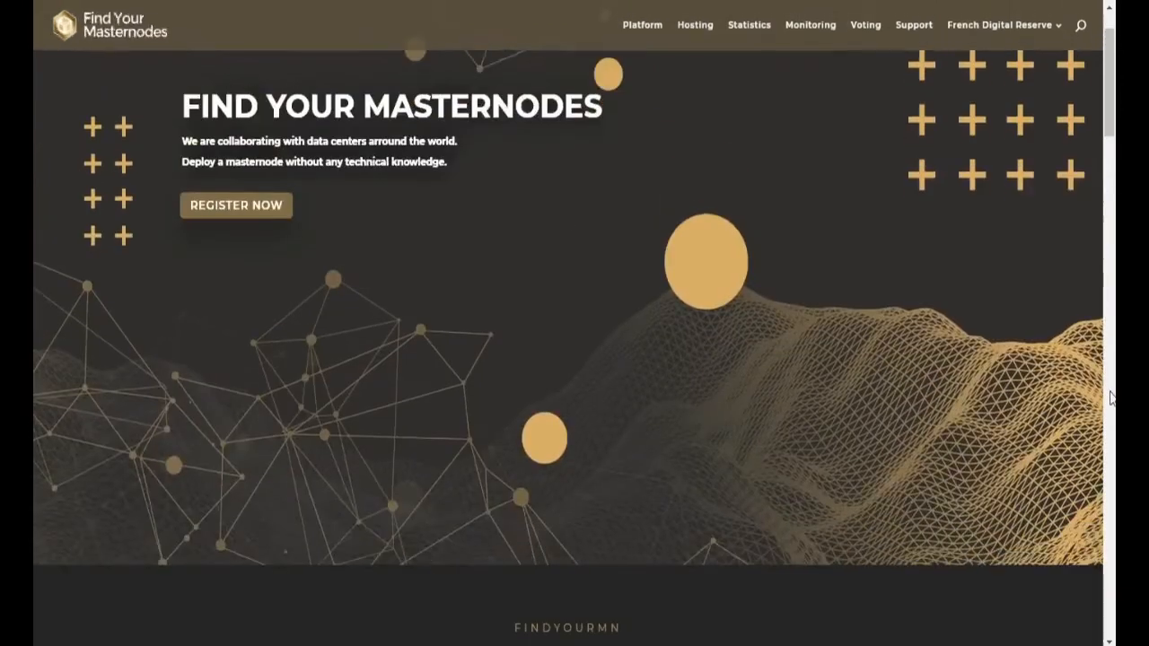
pyautogui.scroll(1, 1111, 398)
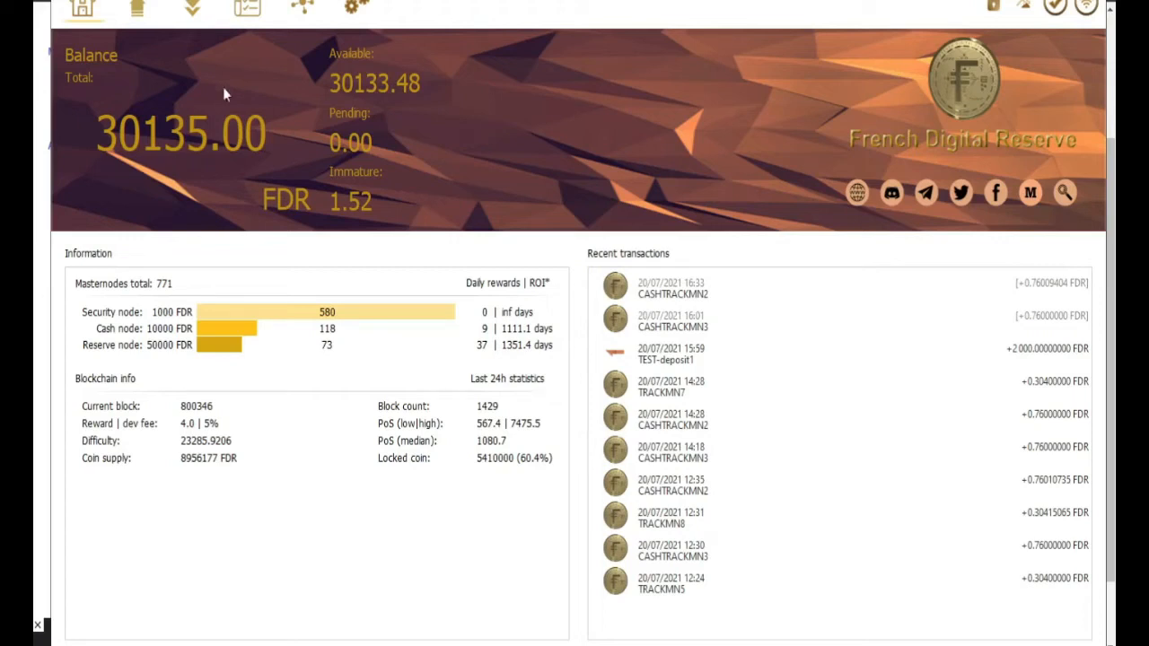
# Step: Open masternode.conf from Tools and review the CASHTRACKMN3 and old TRACKMN entries, then minimize Notepad
pyautogui.click(155, 0)
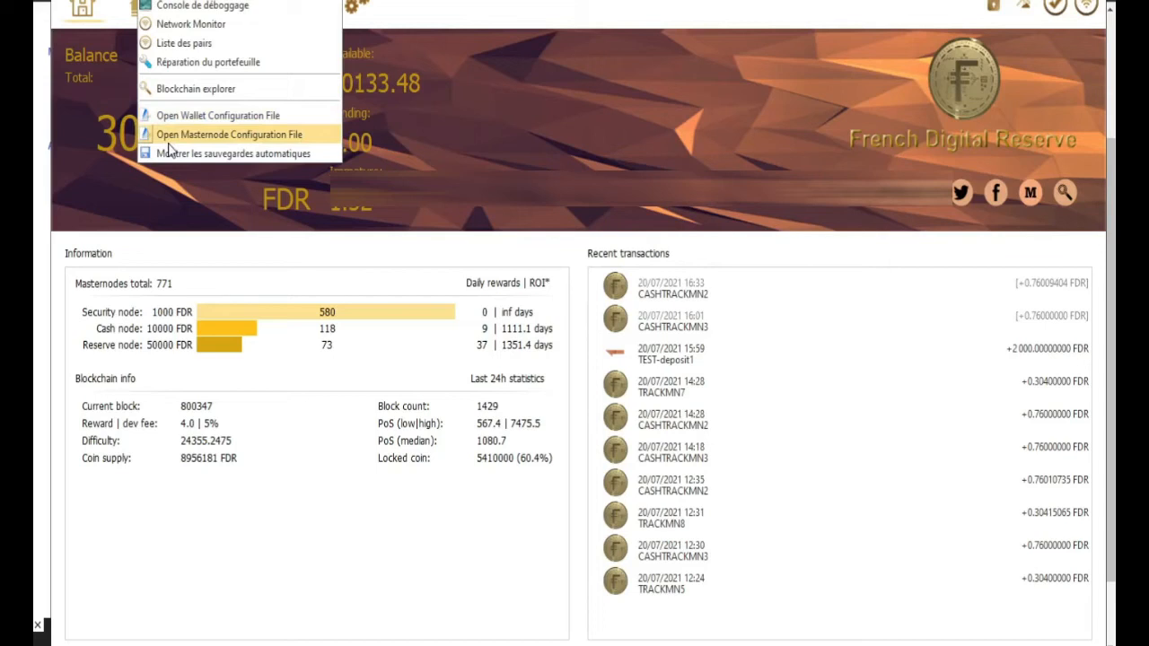
pyautogui.click(168, 139)
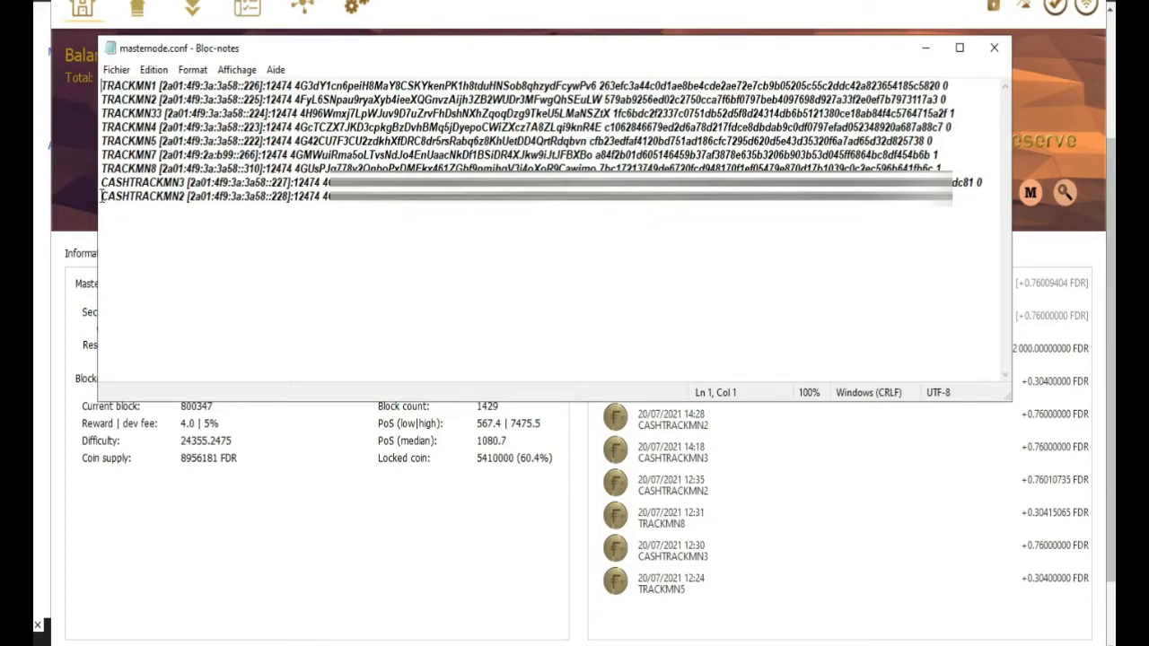
pyautogui.moveTo(101, 183); pyautogui.dragTo(183, 182)
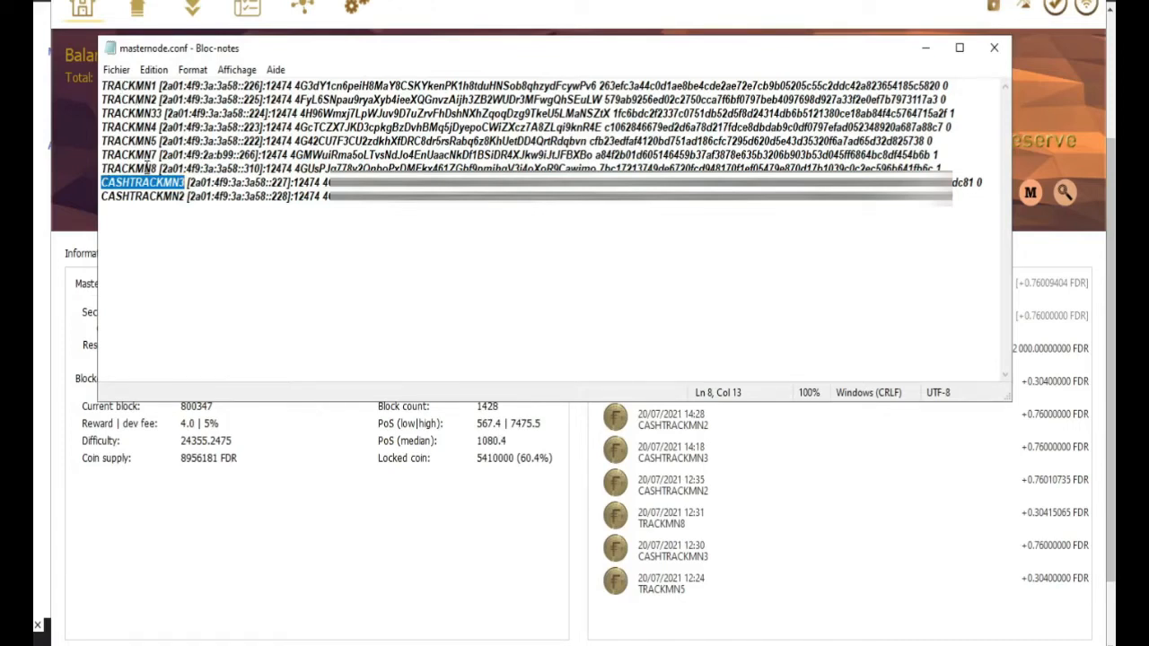
pyautogui.moveTo(939, 168); pyautogui.dragTo(143, 100)
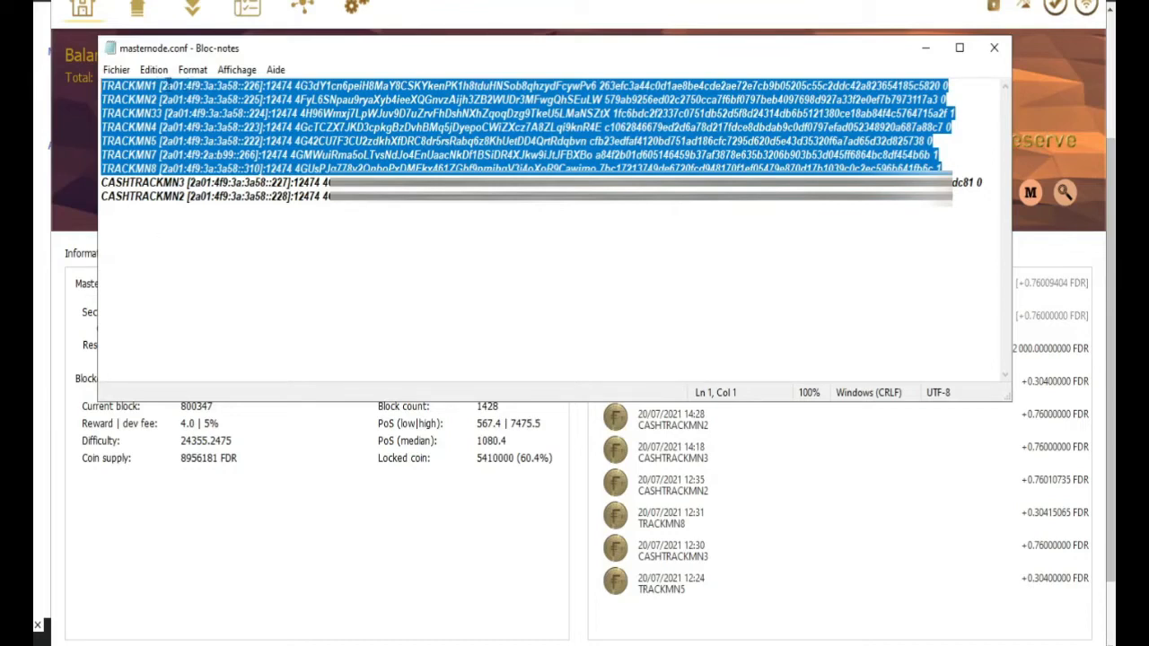
pyautogui.click(925, 47)
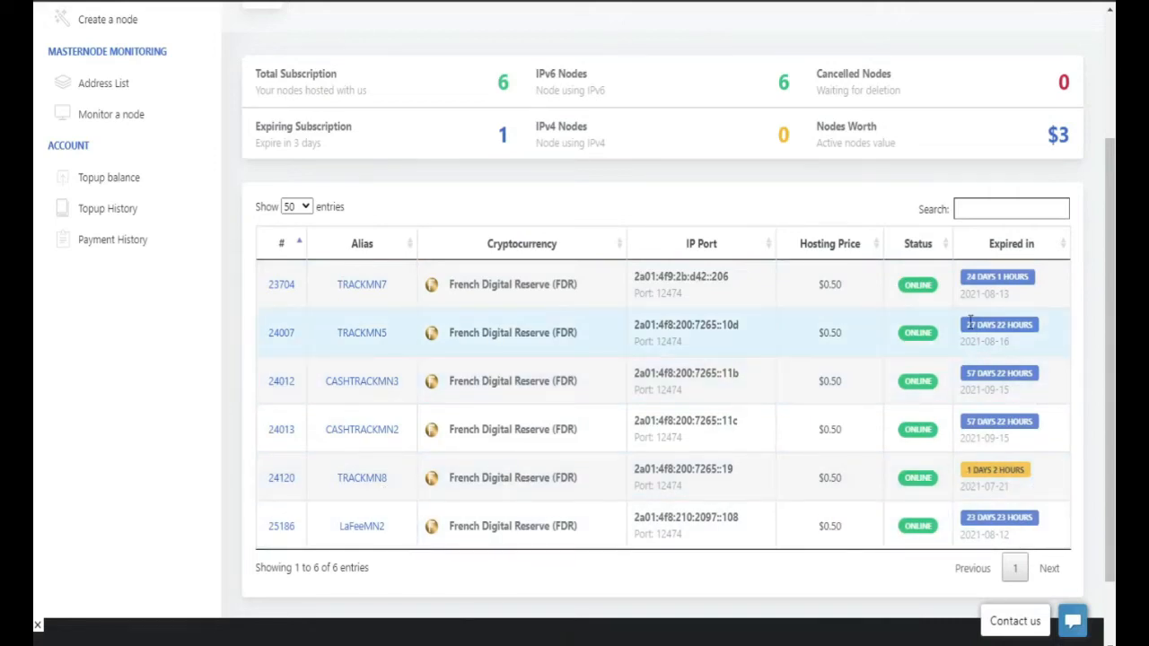
# Step: Scroll the MNBIZ Masternode Hosting List and open the CASHTRACKMN3 node's details
pyautogui.scroll(2, 970, 154)
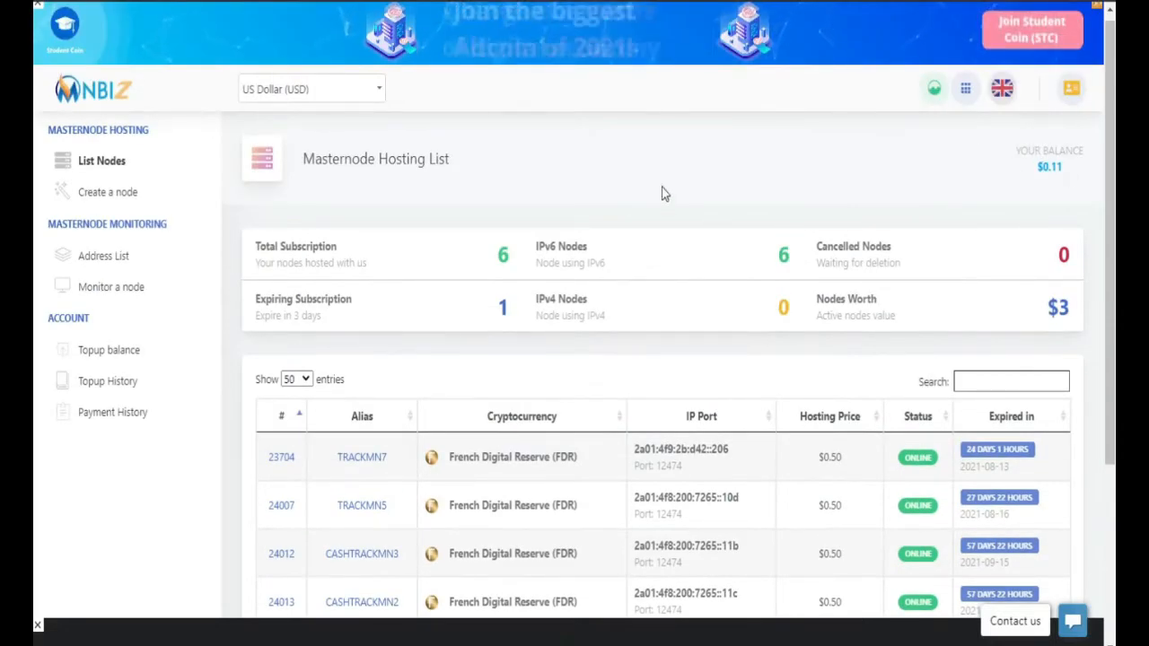
pyautogui.scroll(-3, 676, 226)
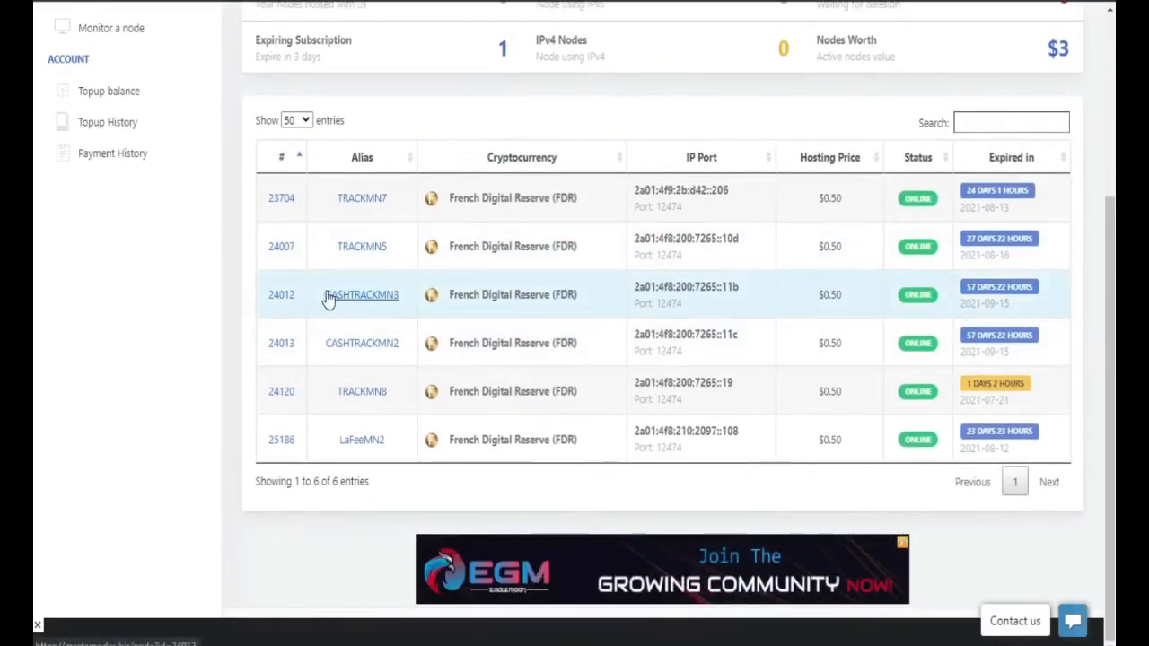
pyautogui.click(375, 348)
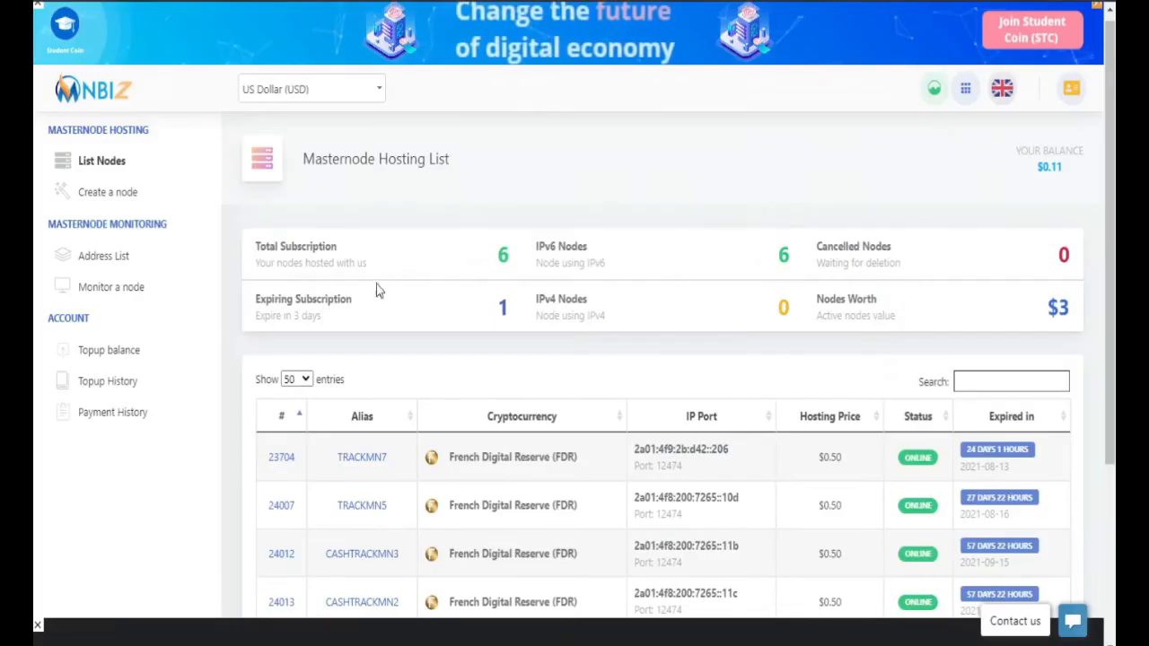
# Step: Open the masternode configuration file from the wallet's Tools menu
pyautogui.scroll(-3, 687, 353)
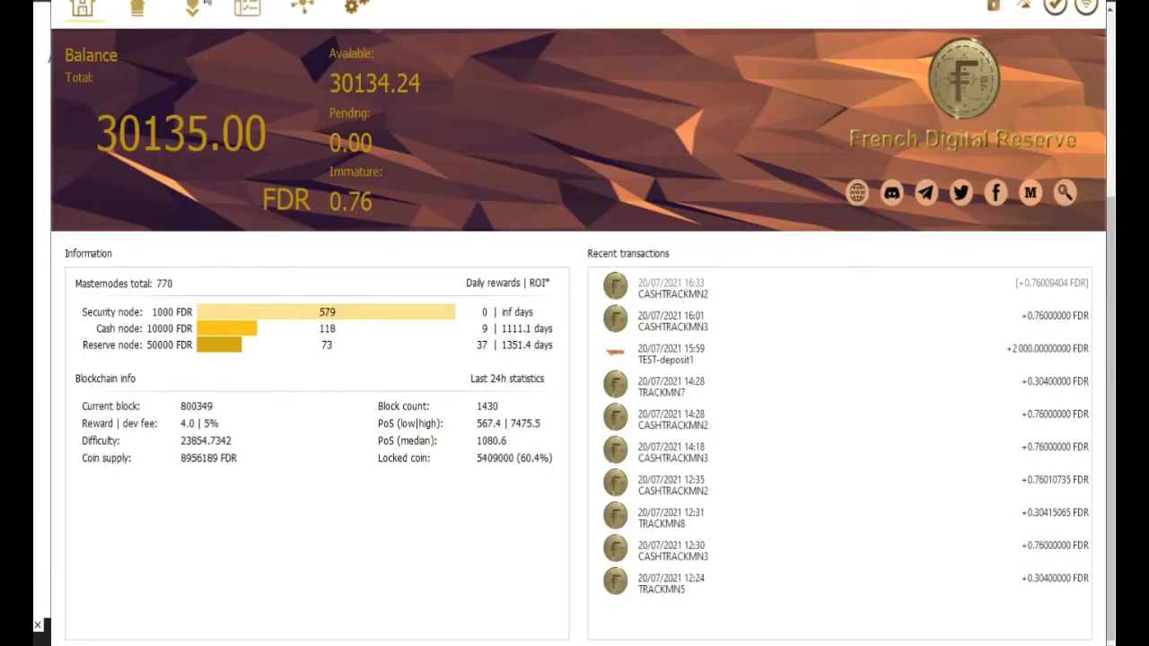
pyautogui.click(150, 0)
pyautogui.moveTo(109, 1)
pyautogui.moveTo(151, 1)
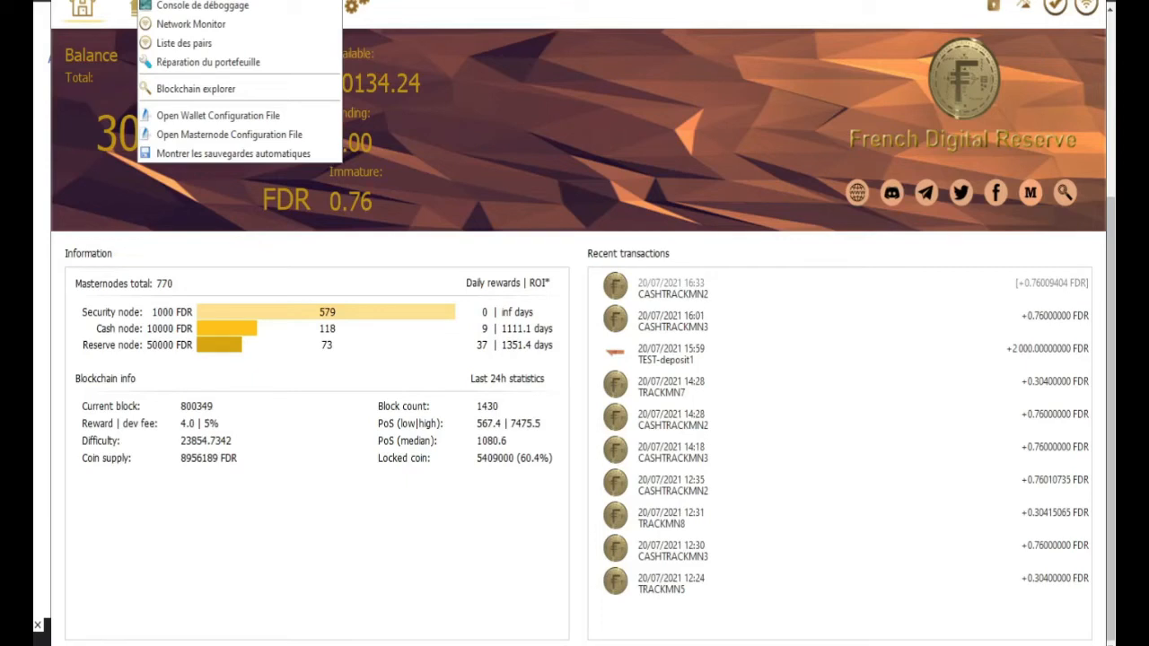
pyautogui.click(179, 135)
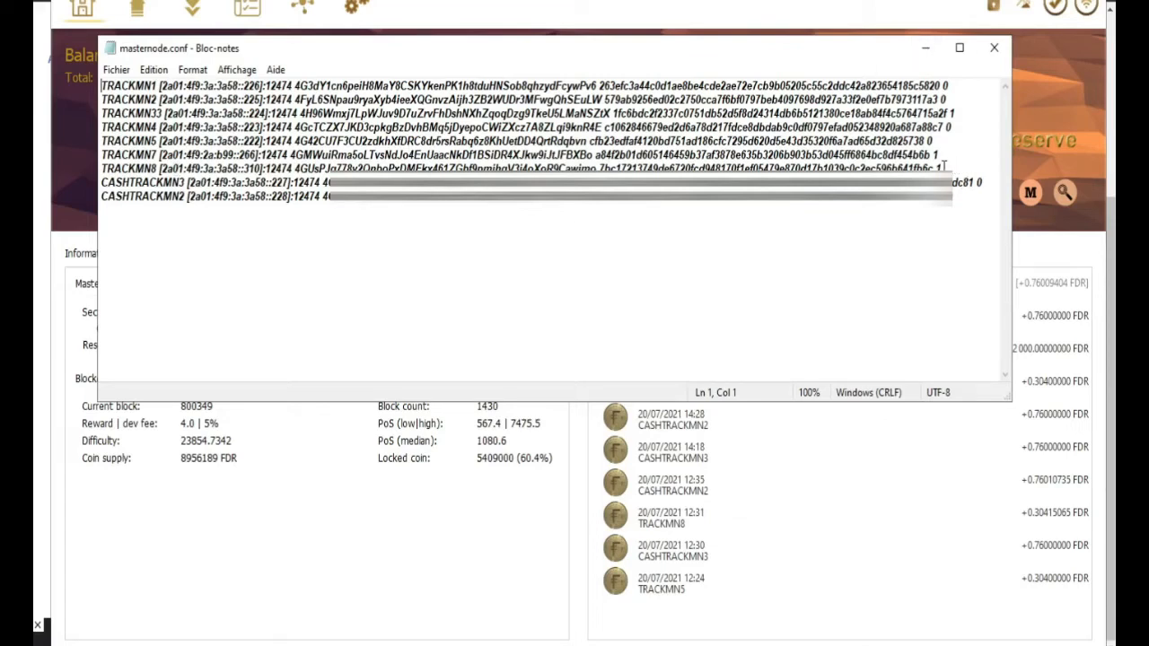
# Step: Cut the TRACKMN1–TRACKMN8 lines, save masternode.conf and close Notepad
pyautogui.moveTo(944, 166); pyautogui.dragTo(99, 85)
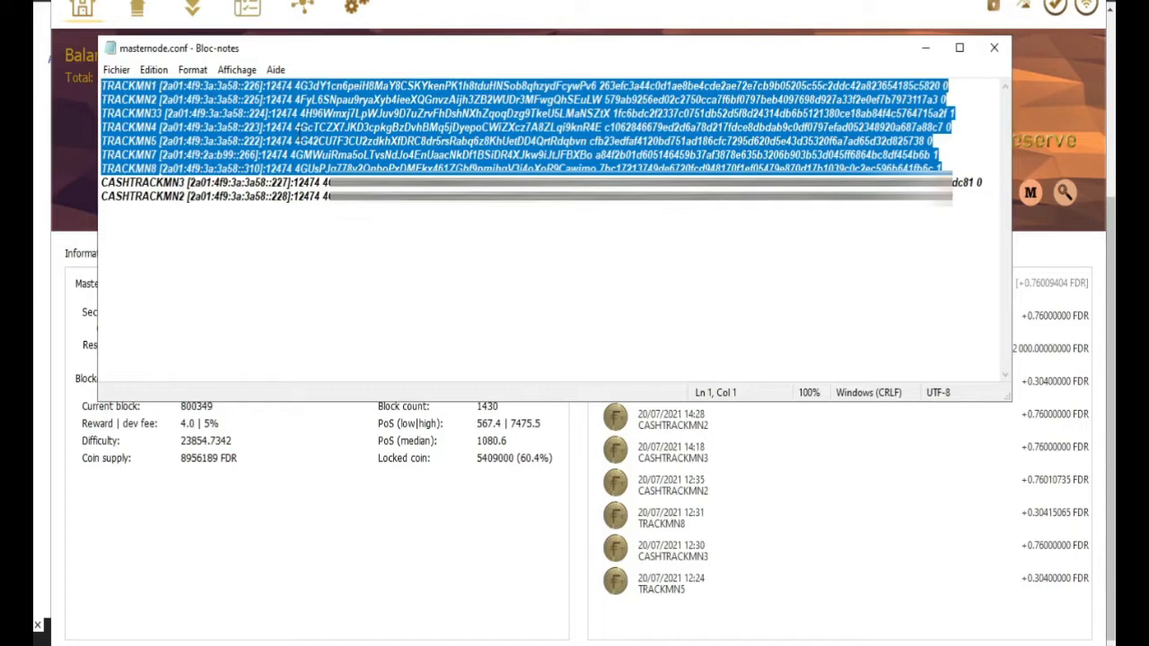
pyautogui.rightClick(297, 128)
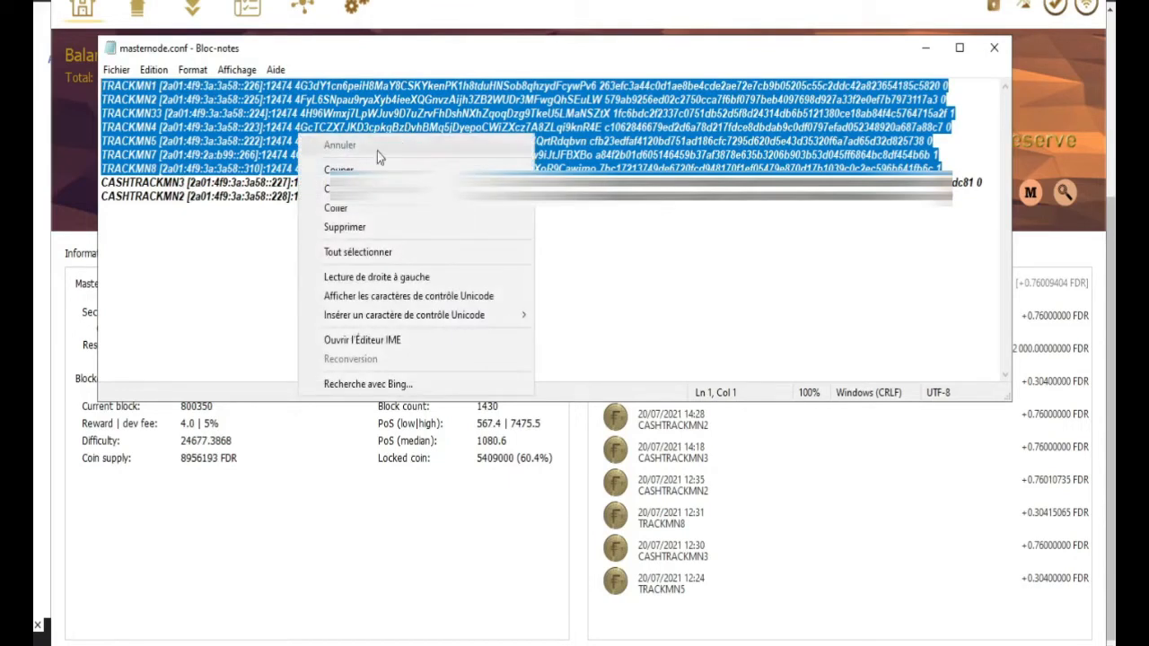
pyautogui.click(338, 170)
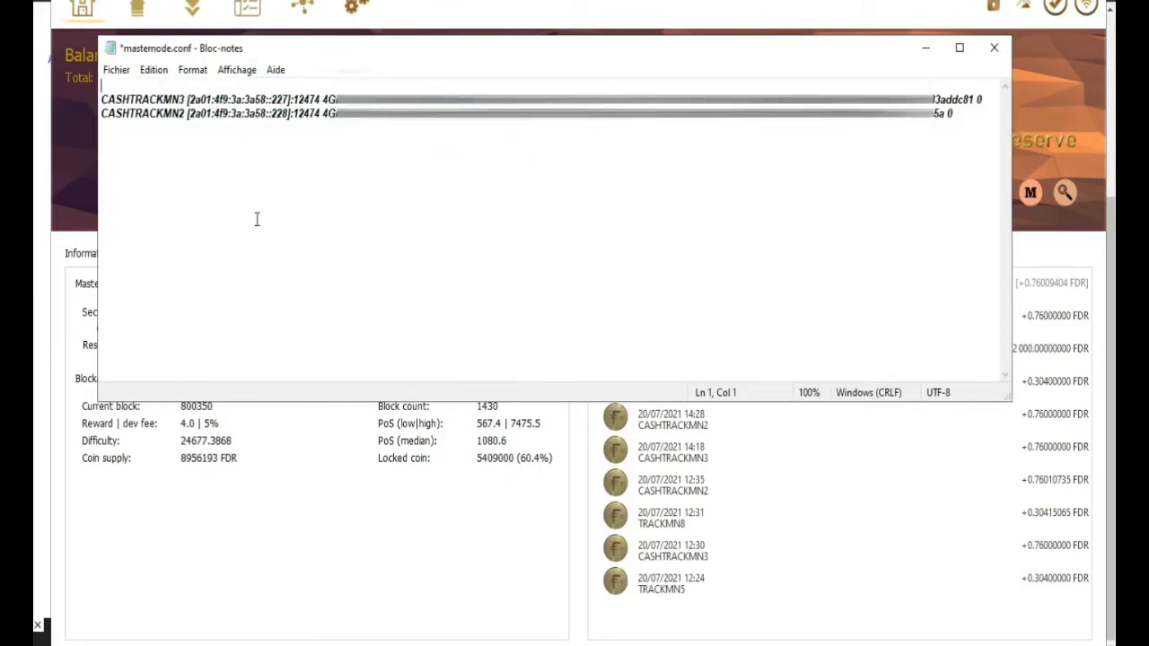
pyautogui.click(112, 70)
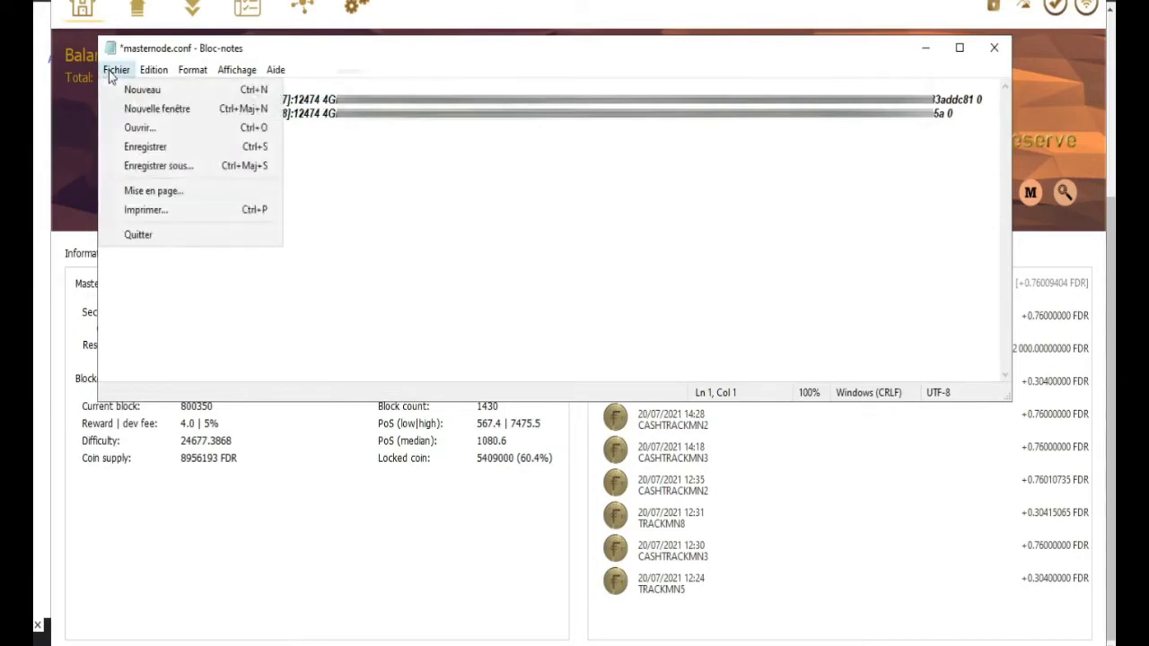
pyautogui.moveTo(154, 72)
pyautogui.moveTo(116, 70)
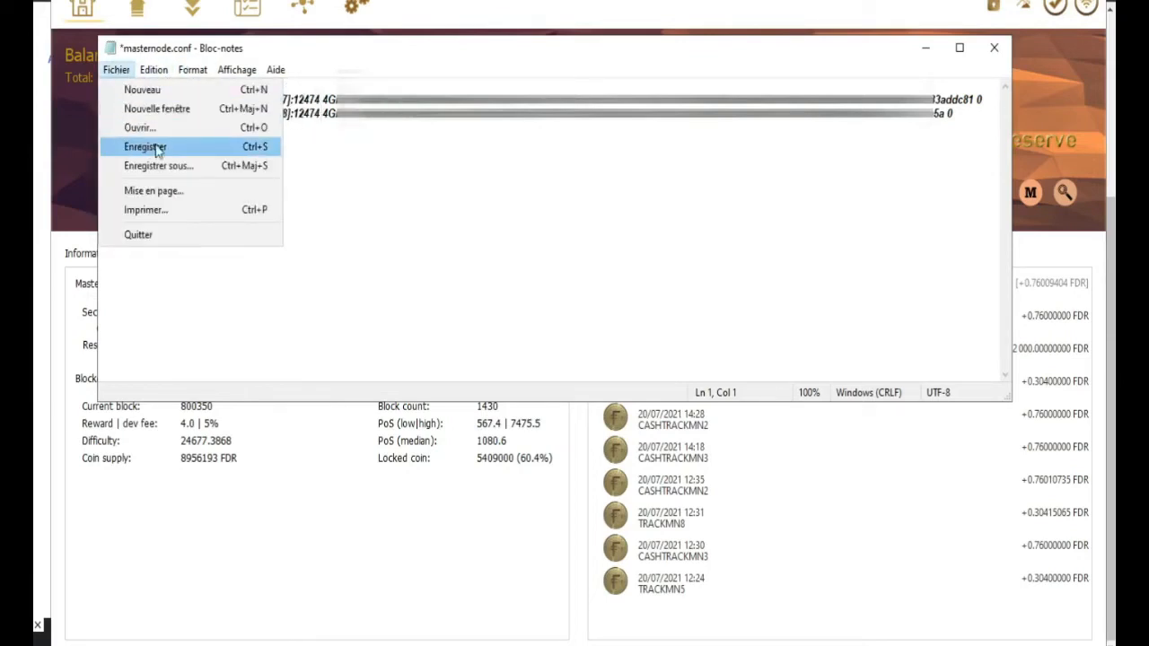
pyautogui.click(145, 148)
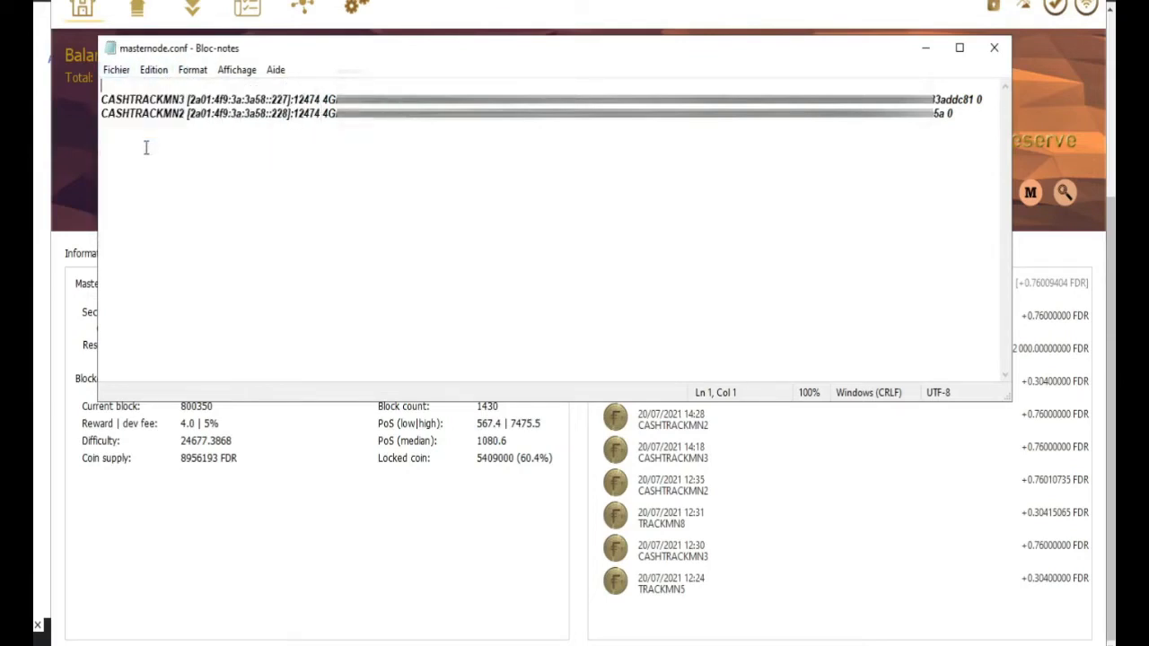
pyautogui.click(994, 48)
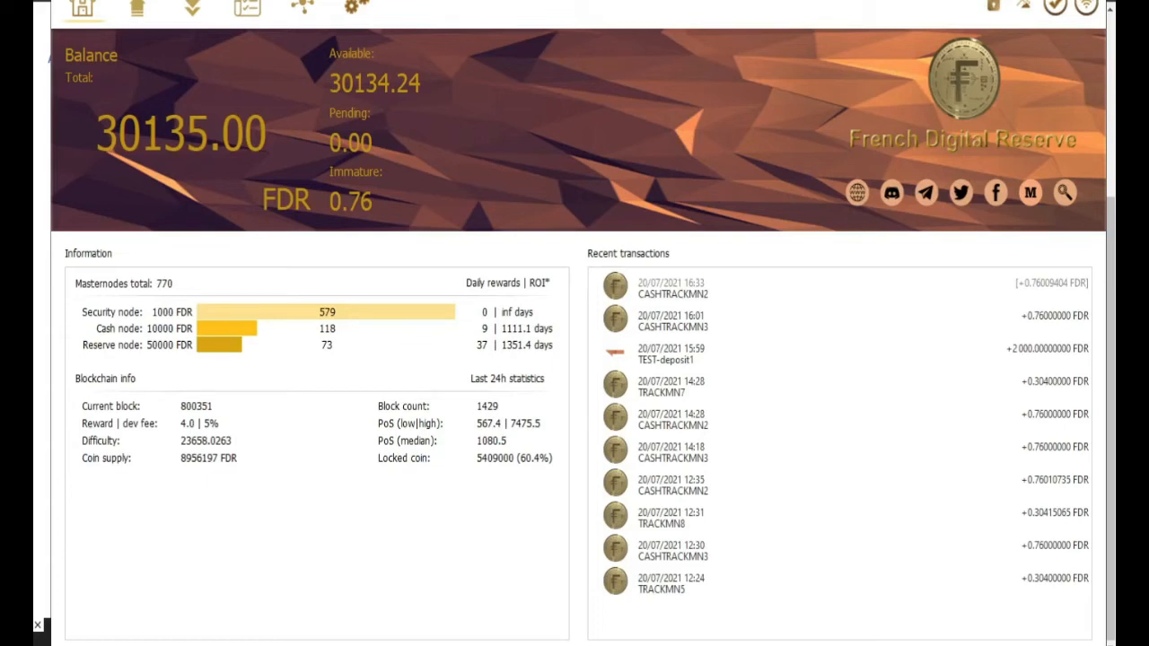
# Step: Close the FDR wallet and relaunch it from the fdreserve-qt desktop shortcut
pyautogui.click(1088, 1)
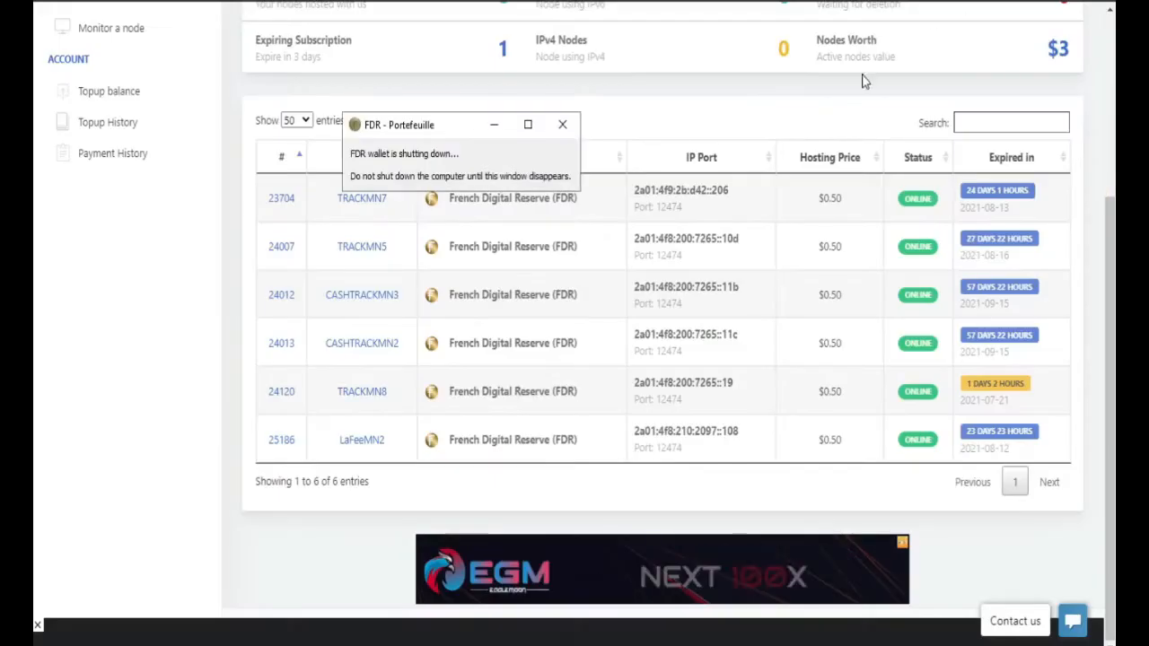
pyautogui.moveTo(458, 126); pyautogui.dragTo(615, 89)
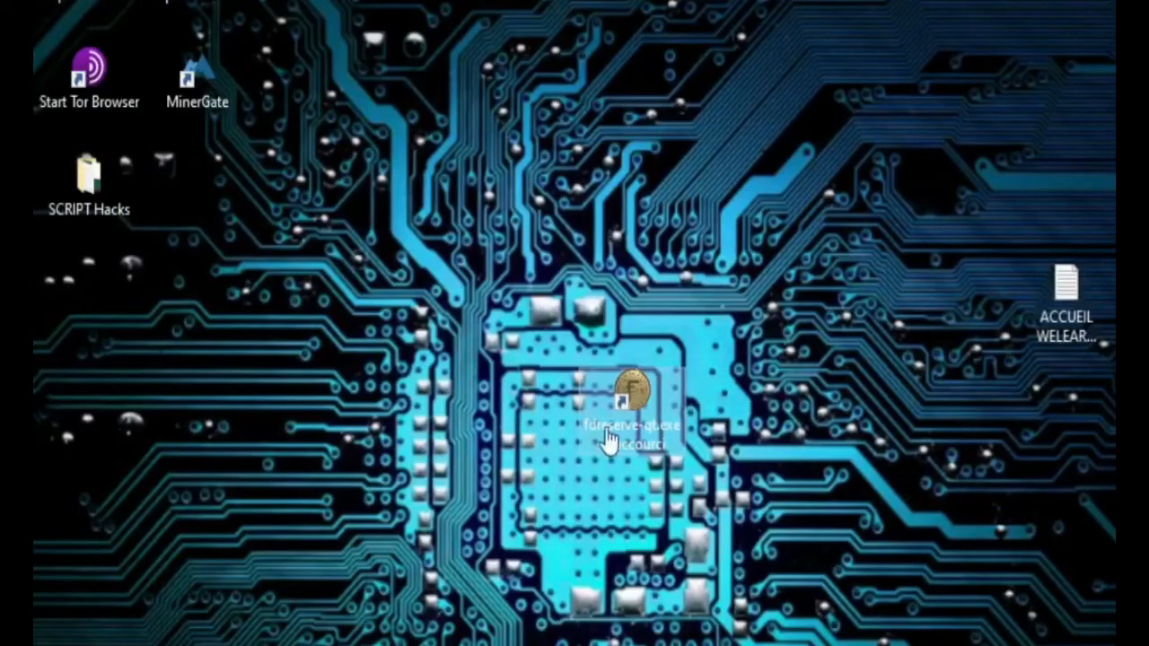
pyautogui.click(627, 399)
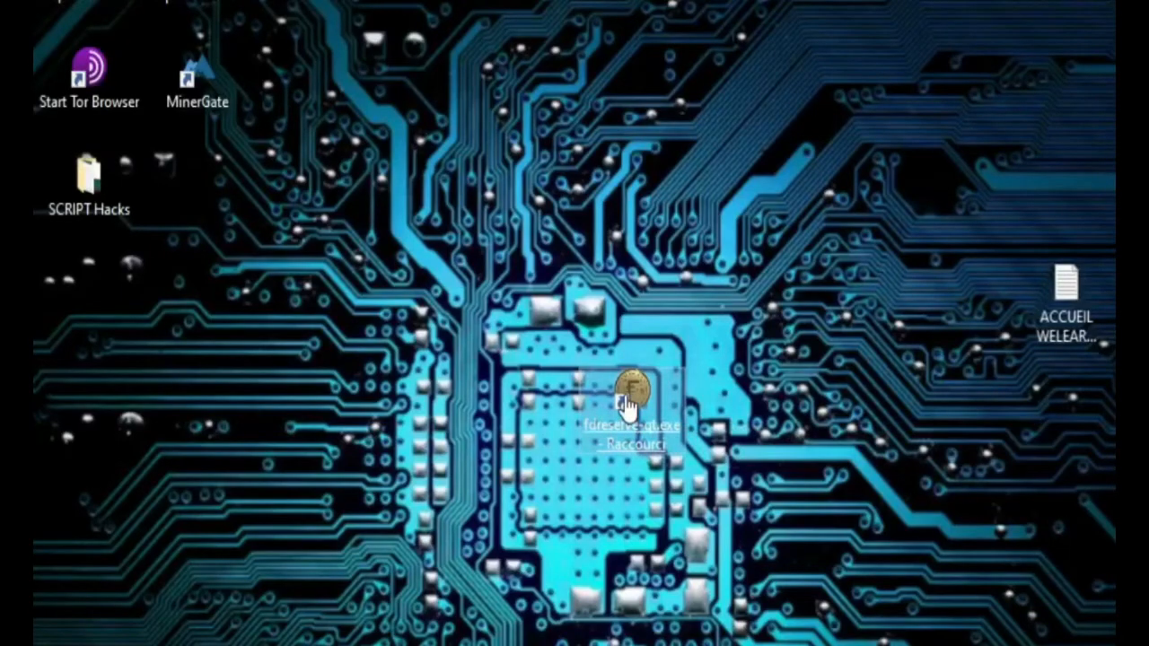
pyautogui.doubleClick(627, 402)
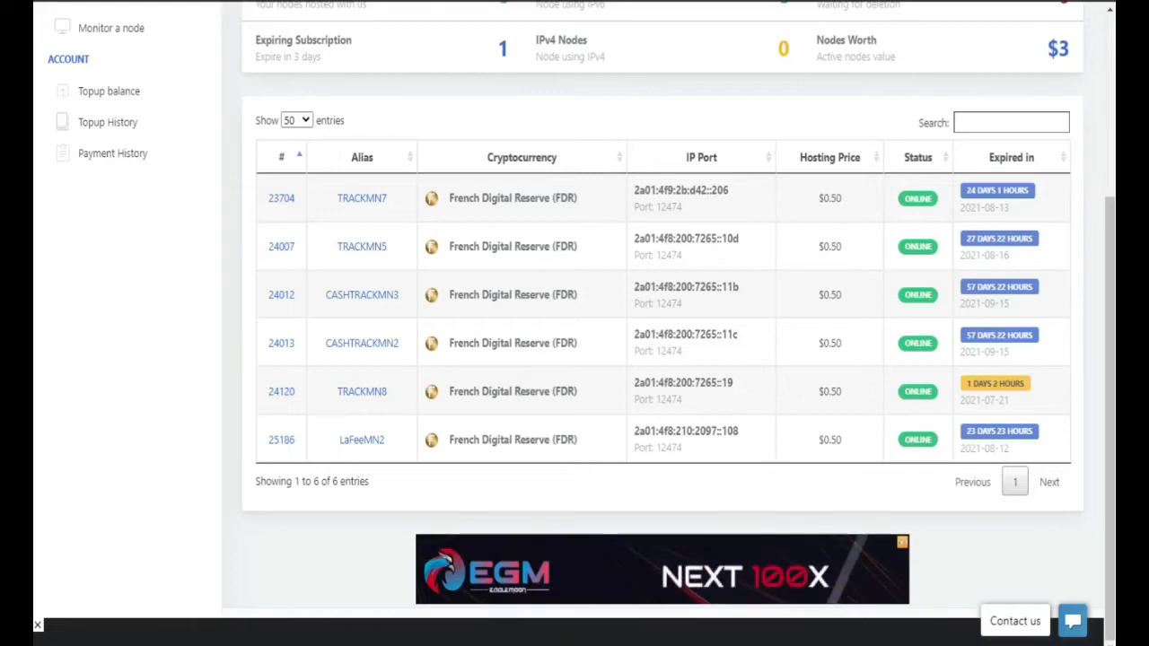
# Step: Cancel the TRACKMN7 hosting subscription via Manage This Node
pyautogui.scroll(-2, 452, 414)
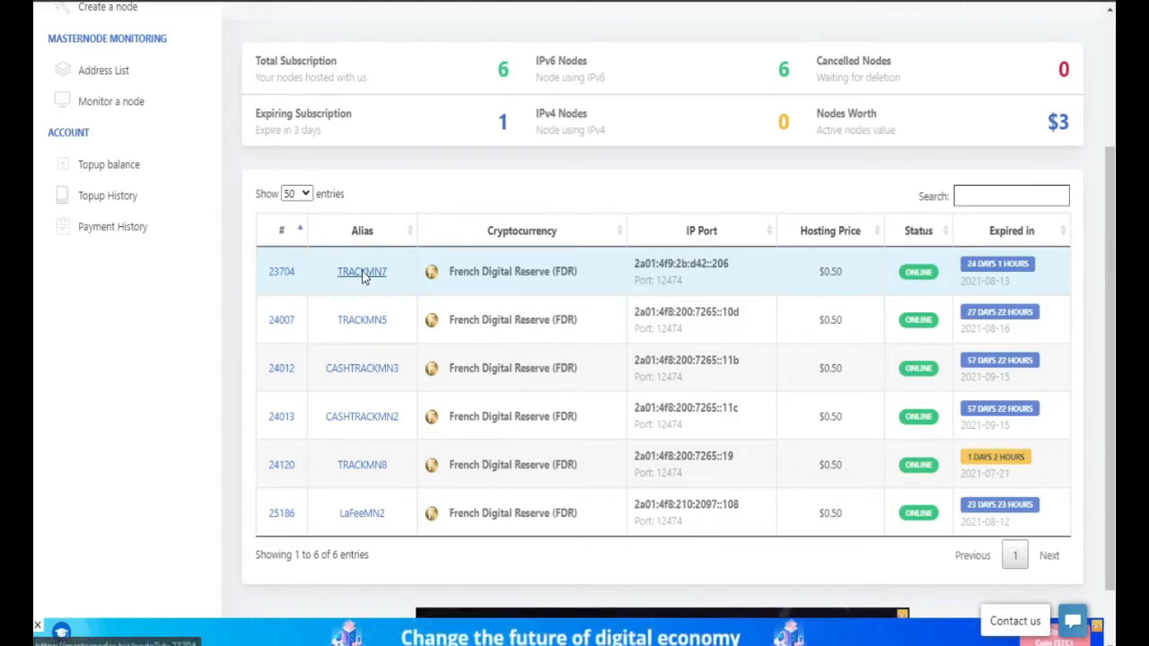
pyautogui.click(362, 273)
pyautogui.scroll(-2, 637, 240)
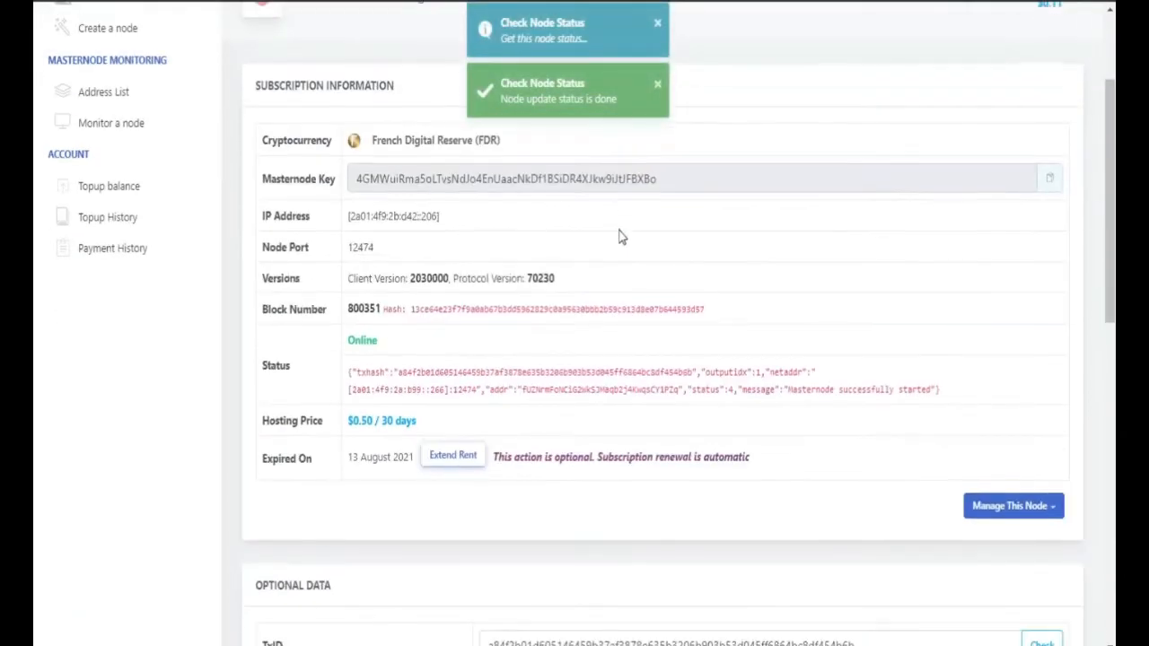
pyautogui.scroll(-2, 710, 302)
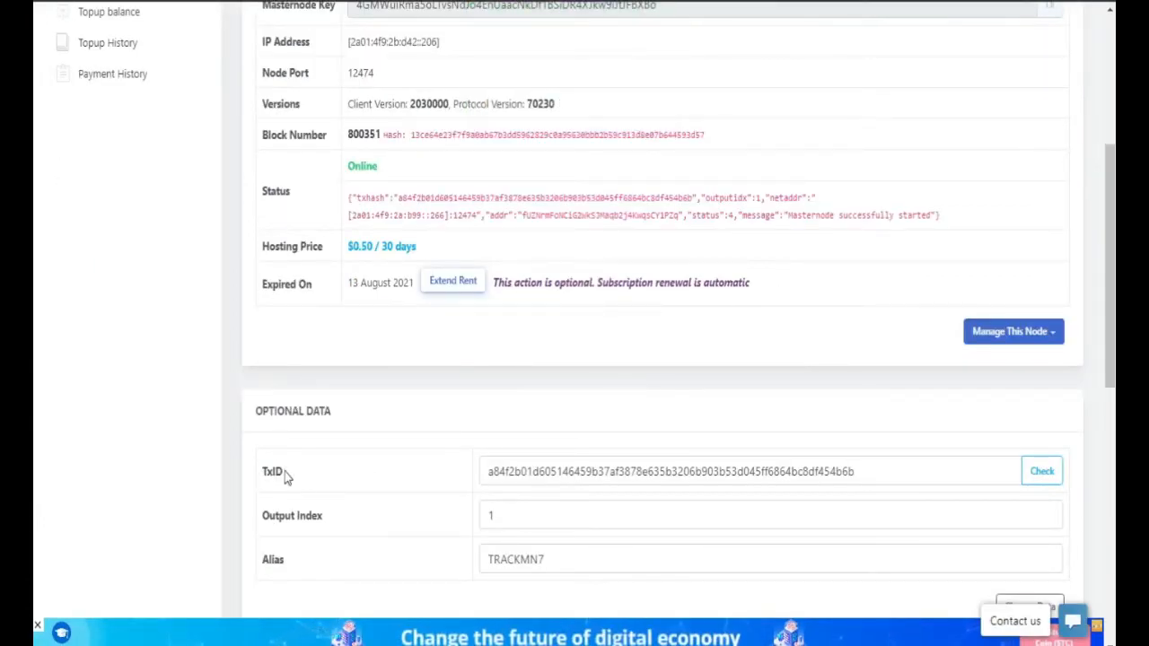
pyautogui.scroll(-1, 587, 470)
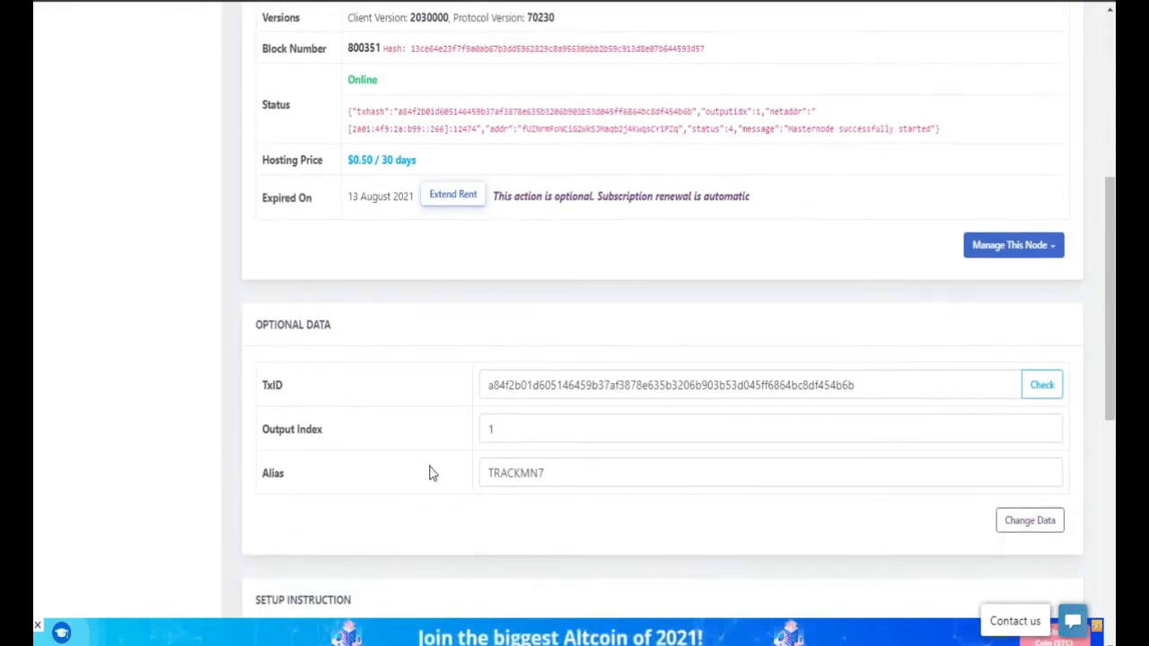
pyautogui.scroll(-4, 431, 470)
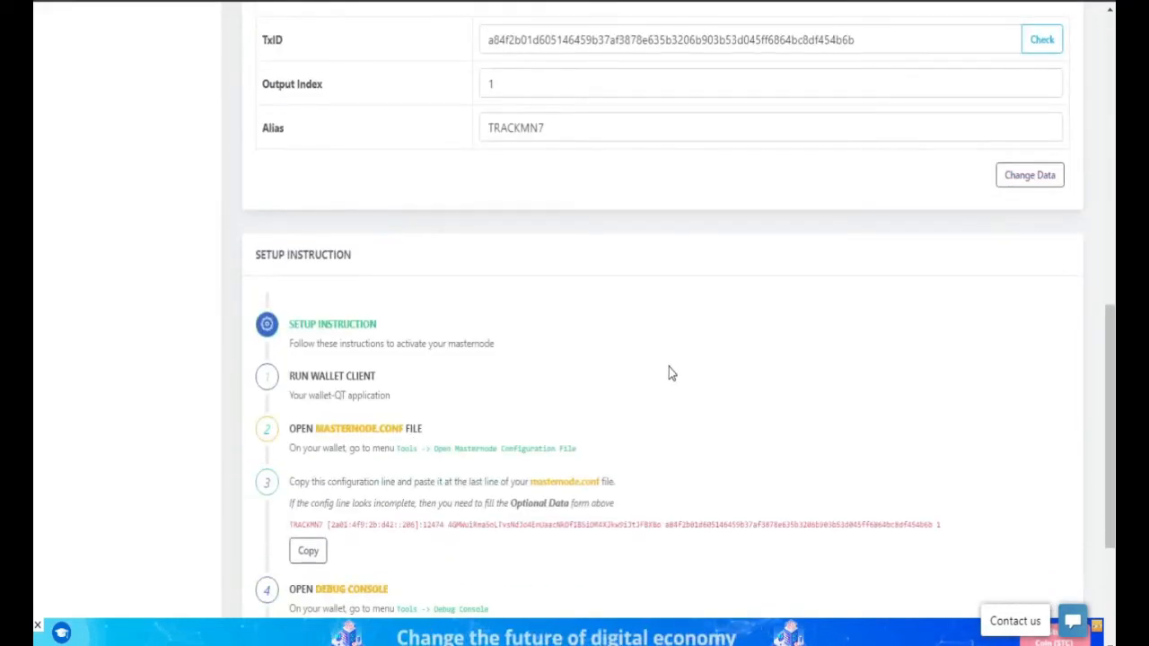
pyautogui.scroll(-3, 670, 369)
pyautogui.scroll(7, 668, 373)
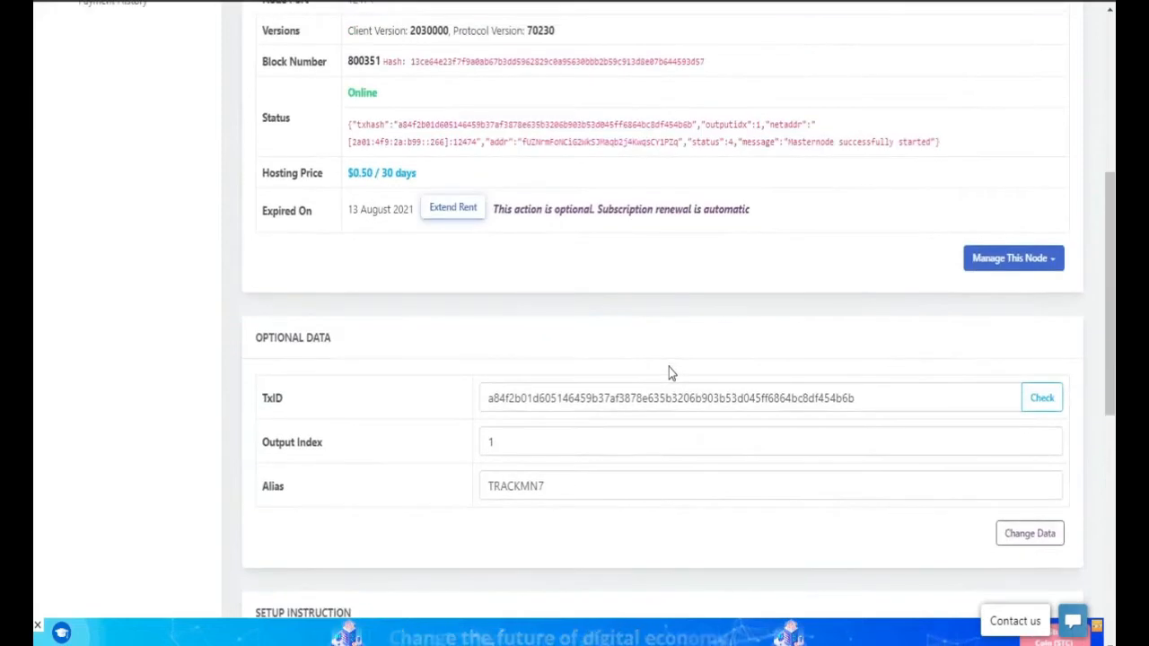
pyautogui.click(1001, 260)
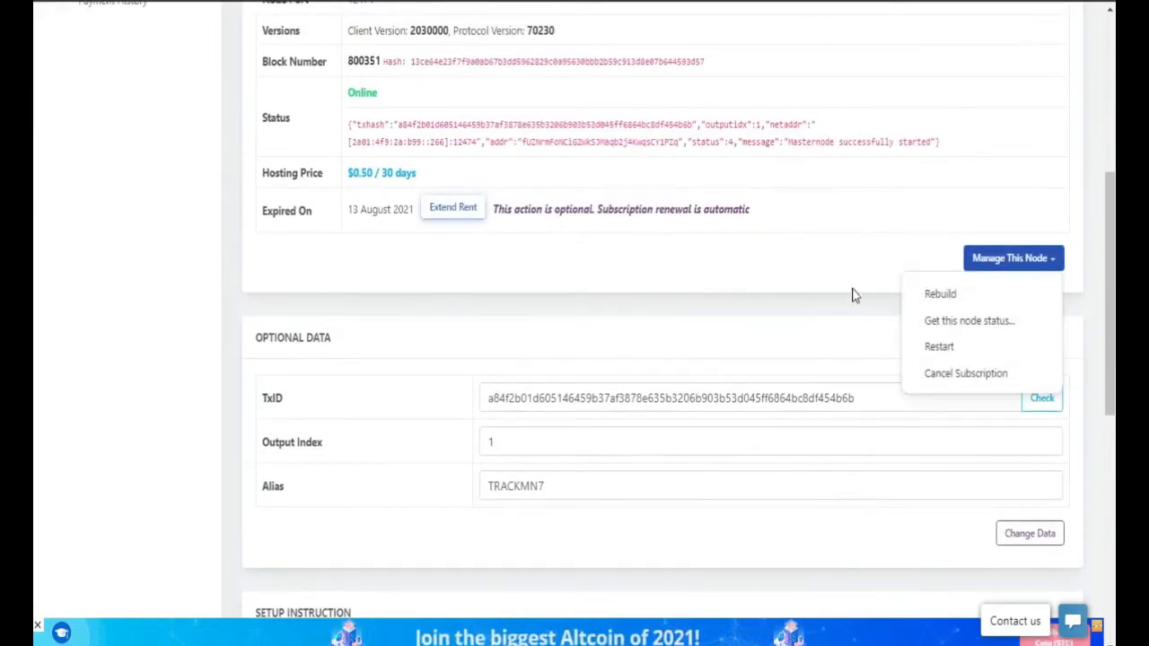
pyautogui.click(970, 383)
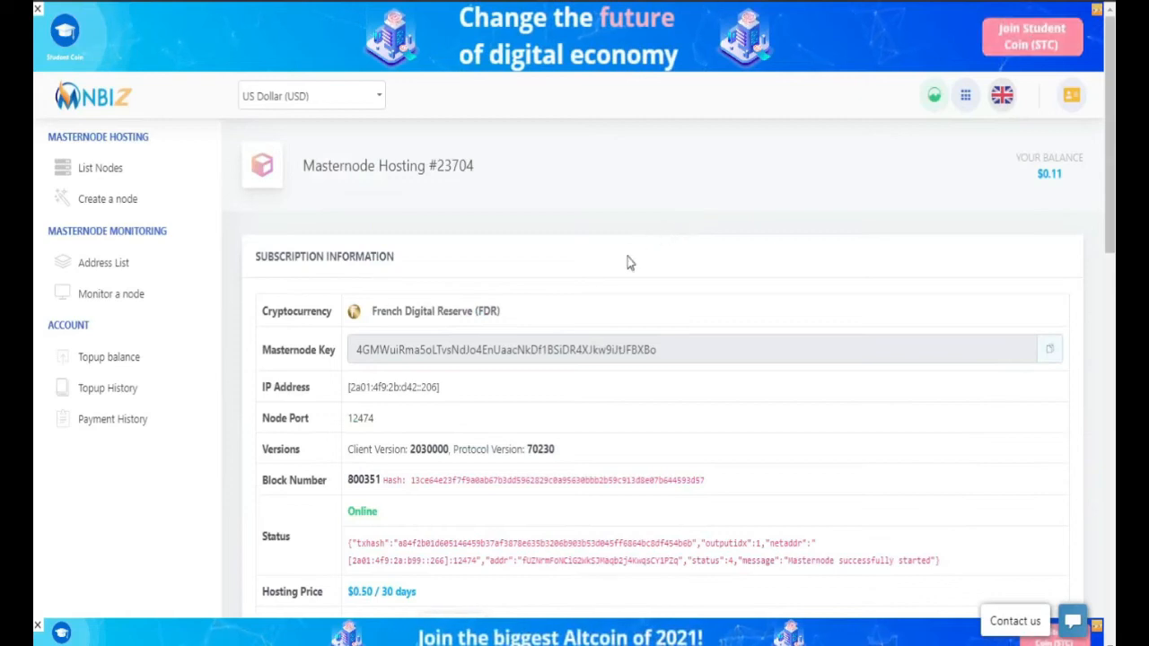
pyautogui.moveTo(1076, 180); pyautogui.dragTo(1033, 177)
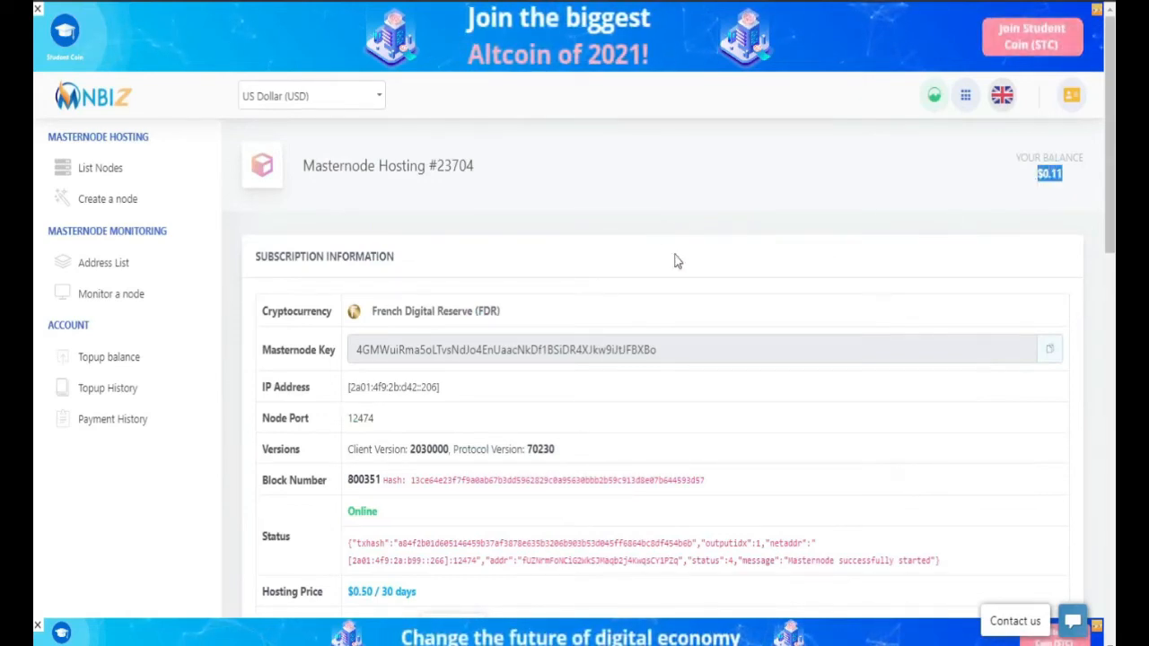
pyautogui.click(101, 177)
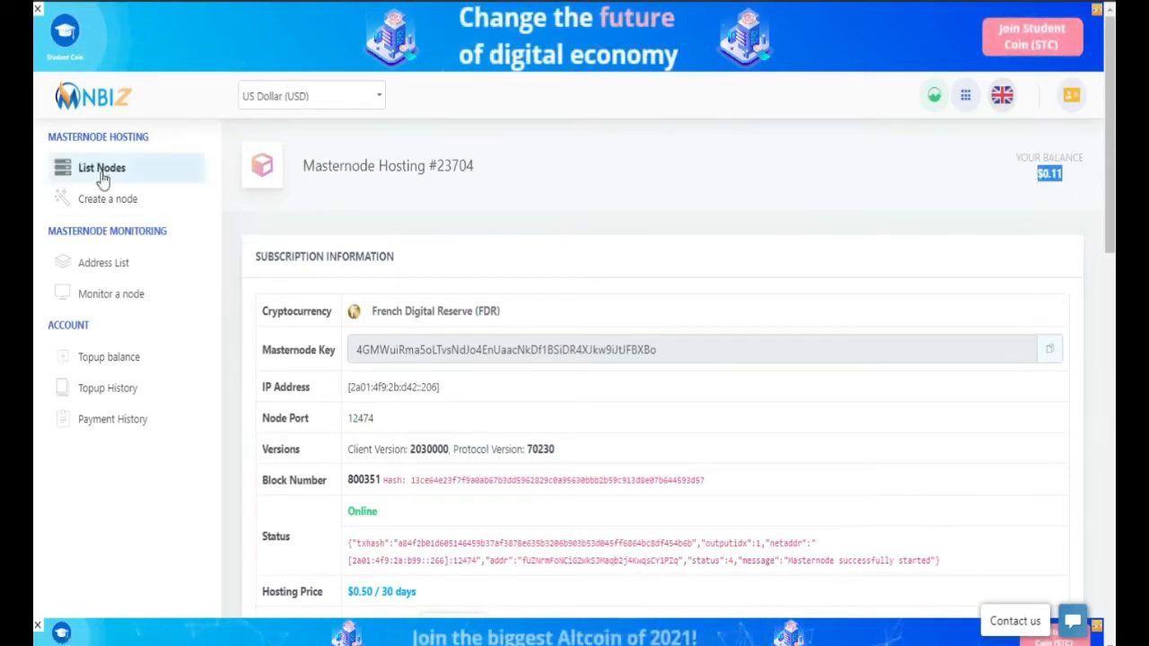
# Step: Cancel the TRACKMN5 hosting subscription and return to List Nodes
pyautogui.scroll(-3, 645, 324)
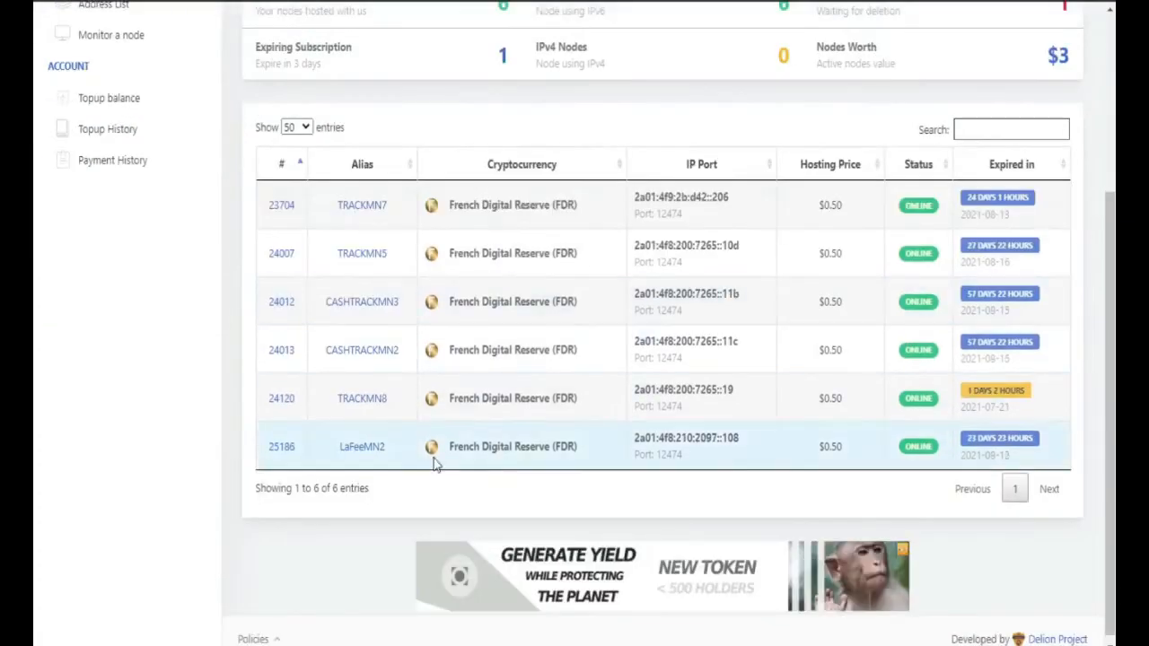
pyautogui.click(359, 254)
pyautogui.scroll(-3, 770, 345)
pyautogui.click(987, 418)
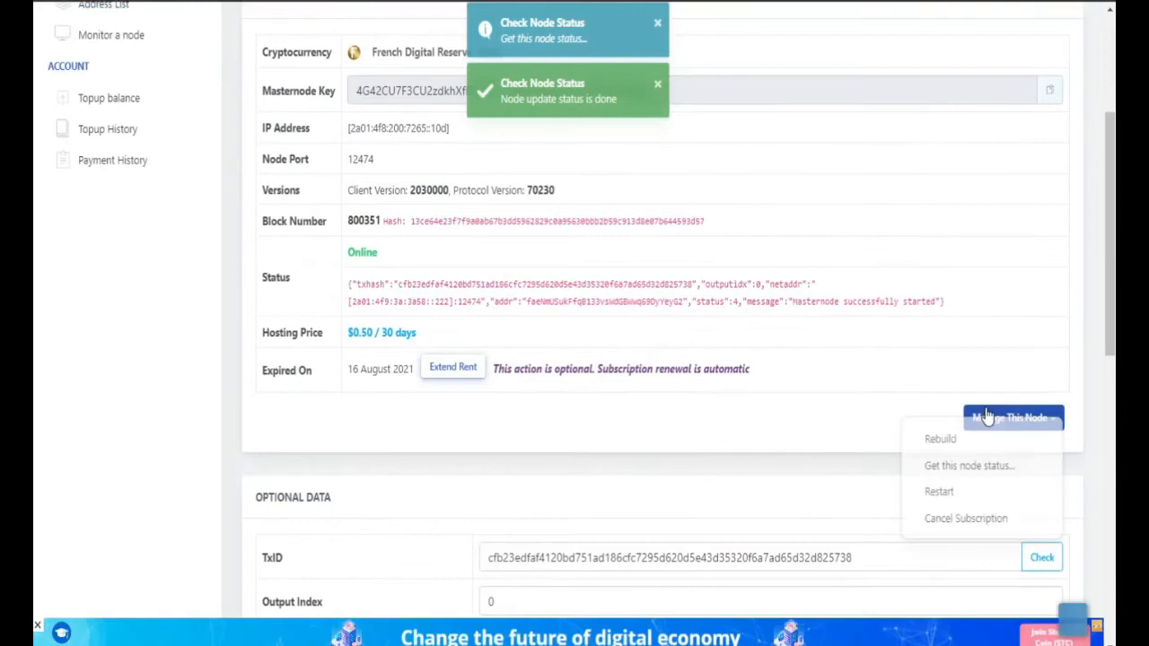
pyautogui.click(944, 536)
pyautogui.scroll(3, 162, 174)
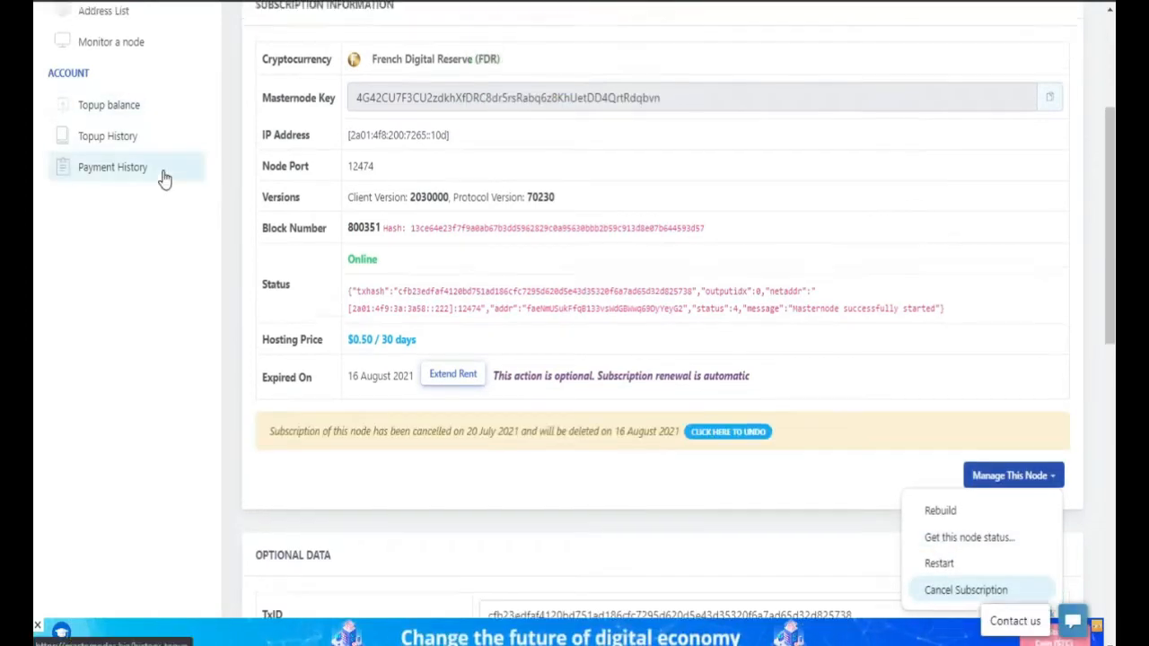
pyautogui.click(76, 169)
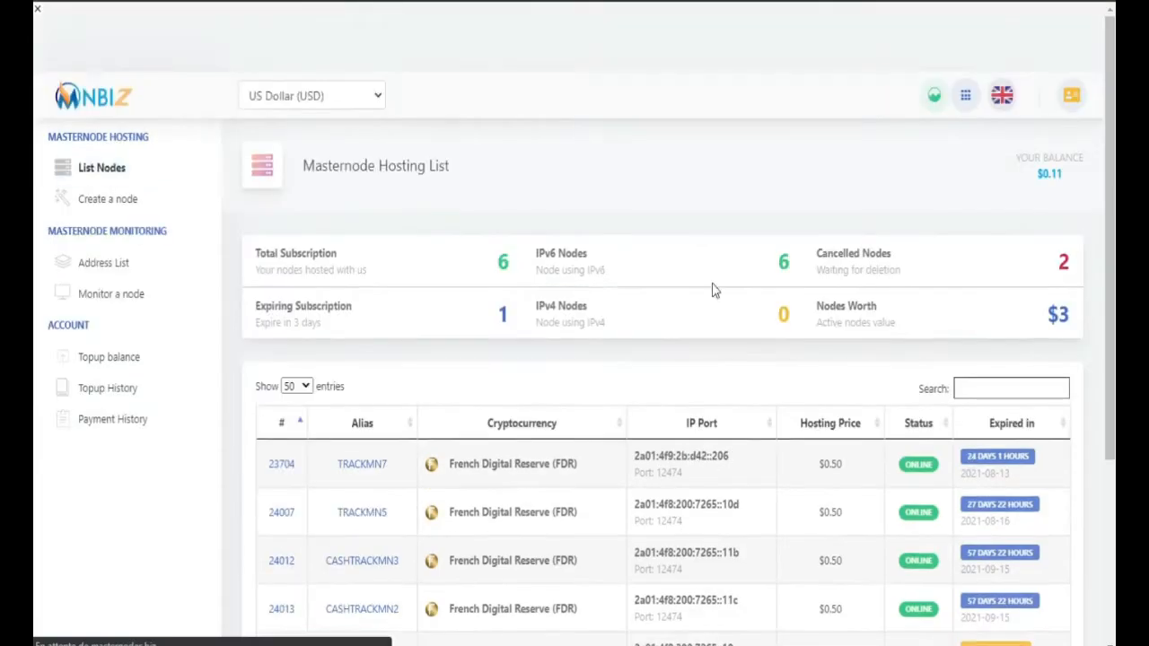
# Step: Cancel the TRACKMN8 hosting subscription, then reopen TRACKMN7's details to check it
pyautogui.scroll(-3, 711, 289)
pyautogui.click(358, 395)
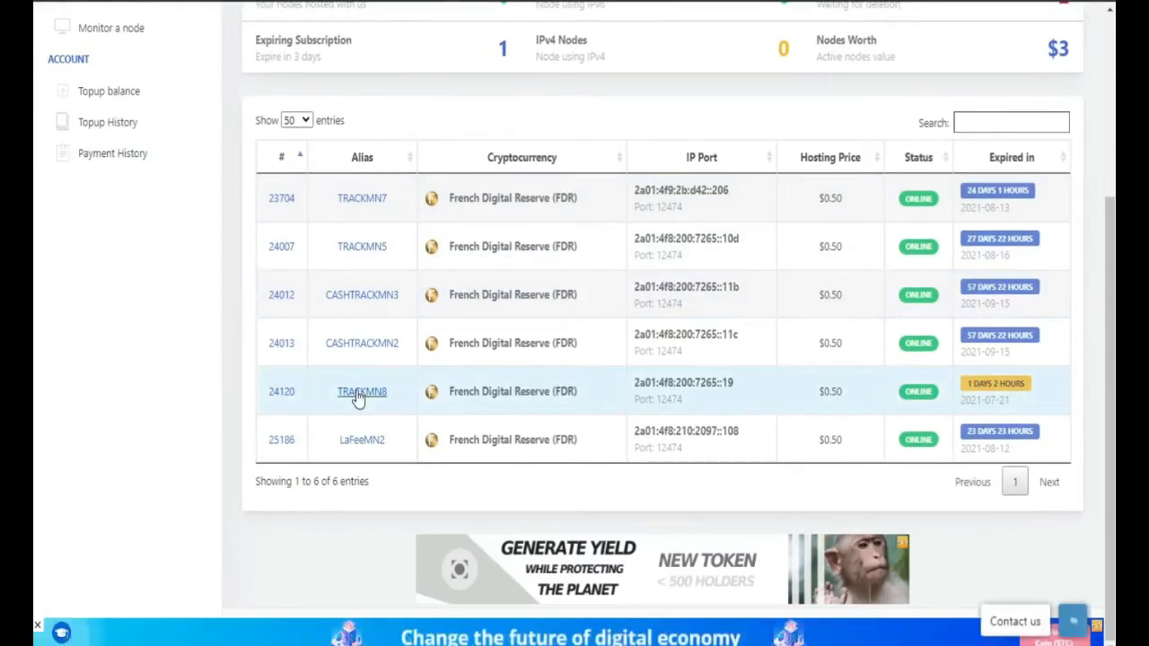
pyautogui.scroll(-4, 533, 377)
pyautogui.click(1014, 331)
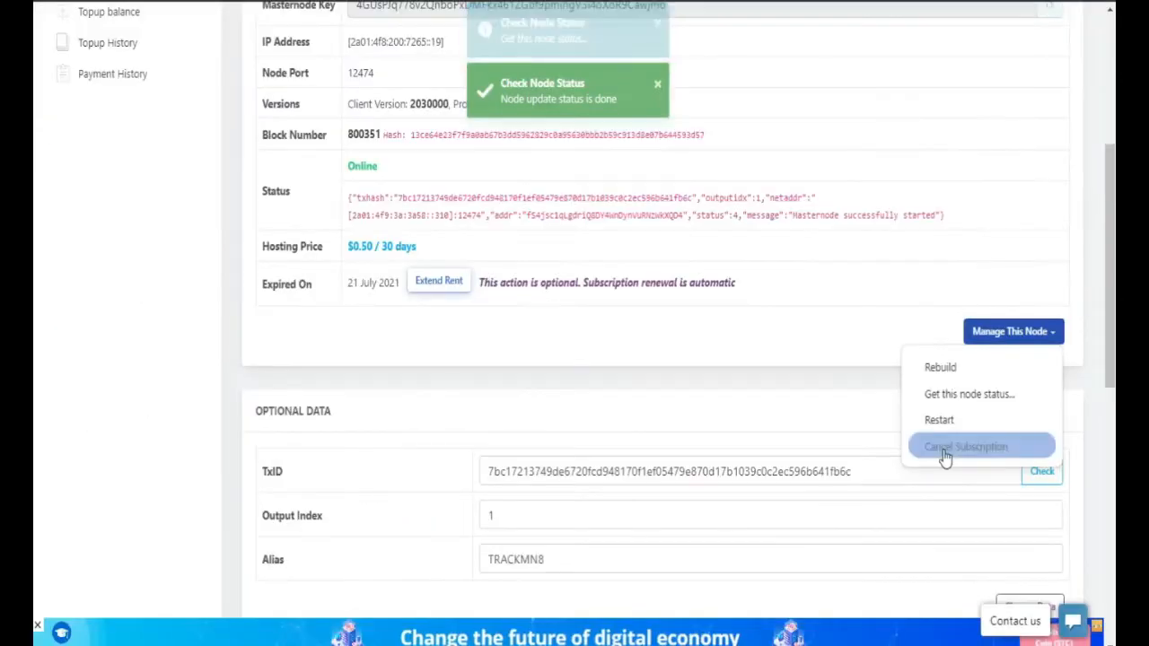
pyautogui.click(945, 453)
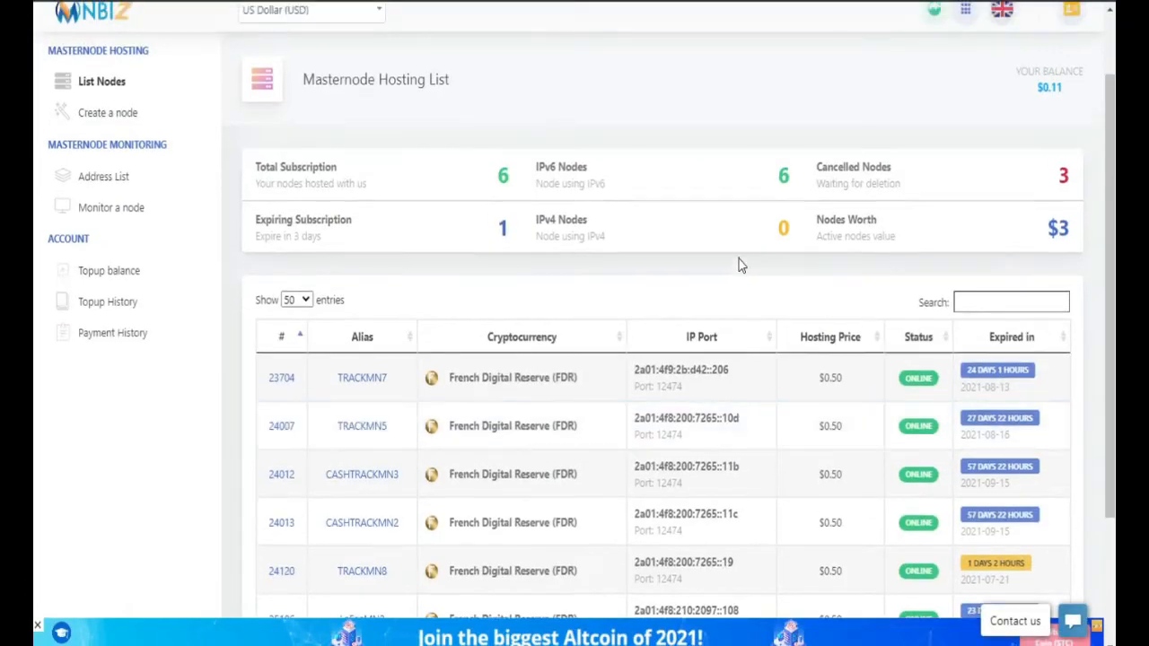
pyautogui.scroll(-3, 738, 259)
pyautogui.click(363, 206)
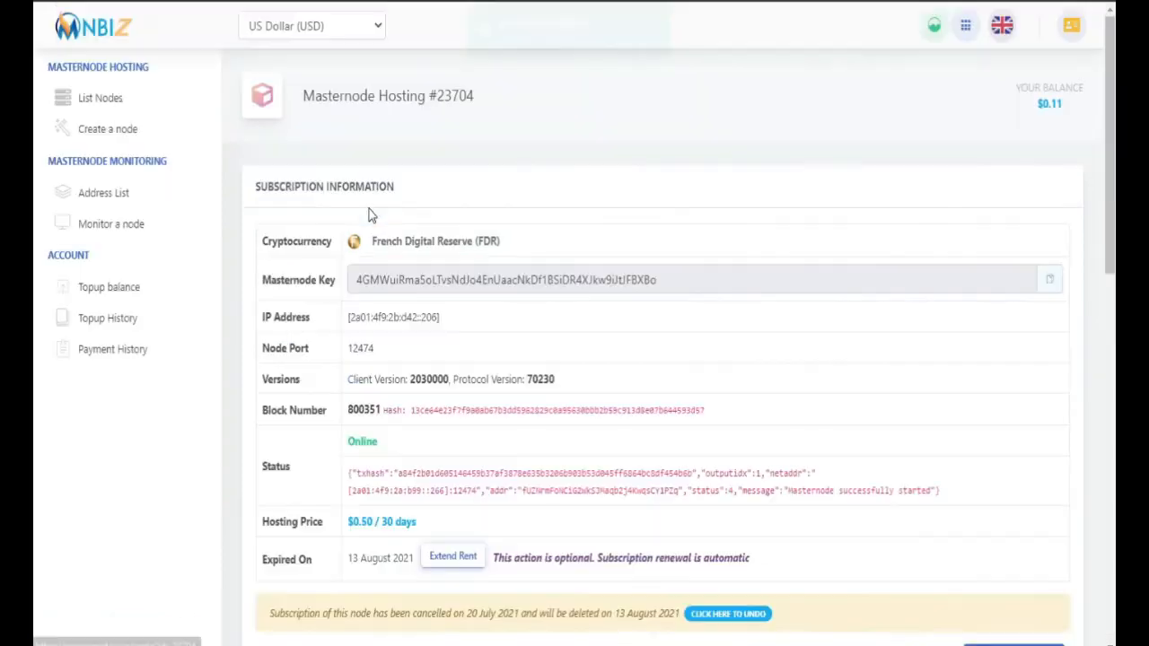
pyautogui.scroll(-3, 744, 364)
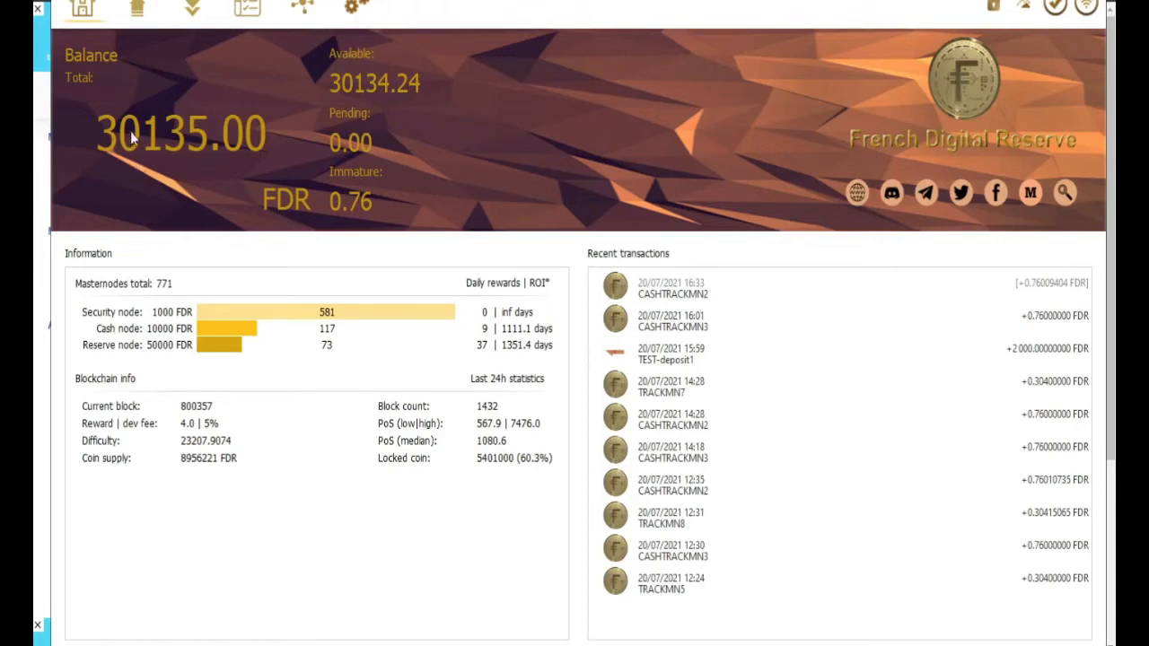
# Step: Create a new receiving address labelled CASHTRACKMN1
pyautogui.click(81, 1)
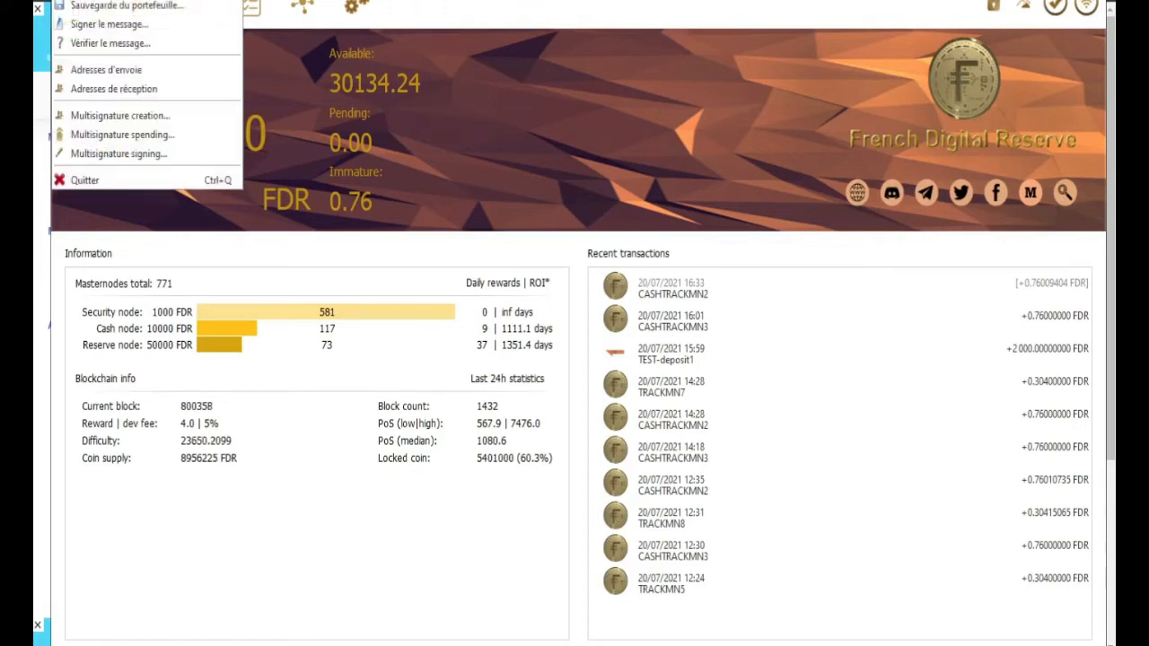
pyautogui.click(114, 89)
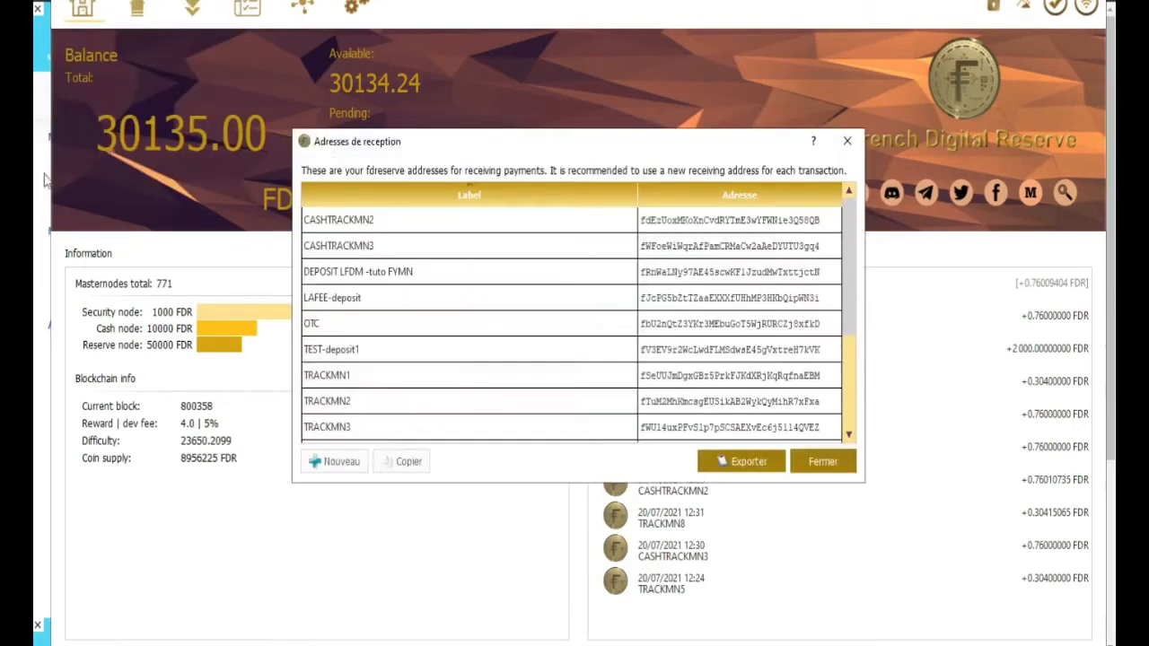
pyautogui.click(338, 463)
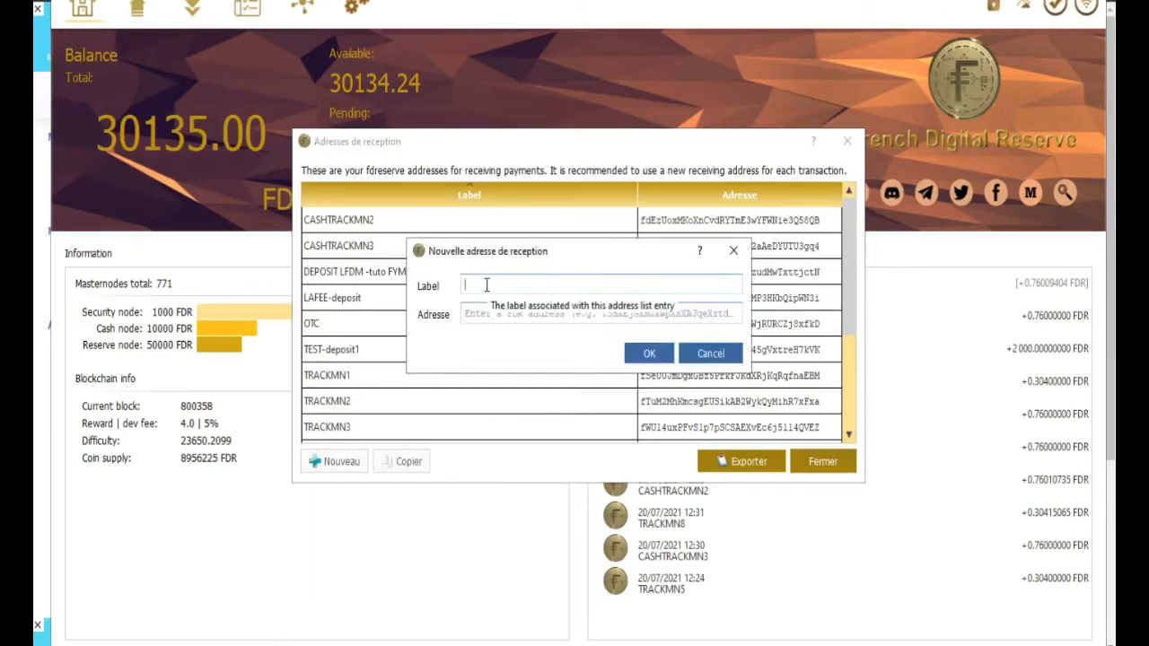
pyautogui.write('CASHTRACKMN1')
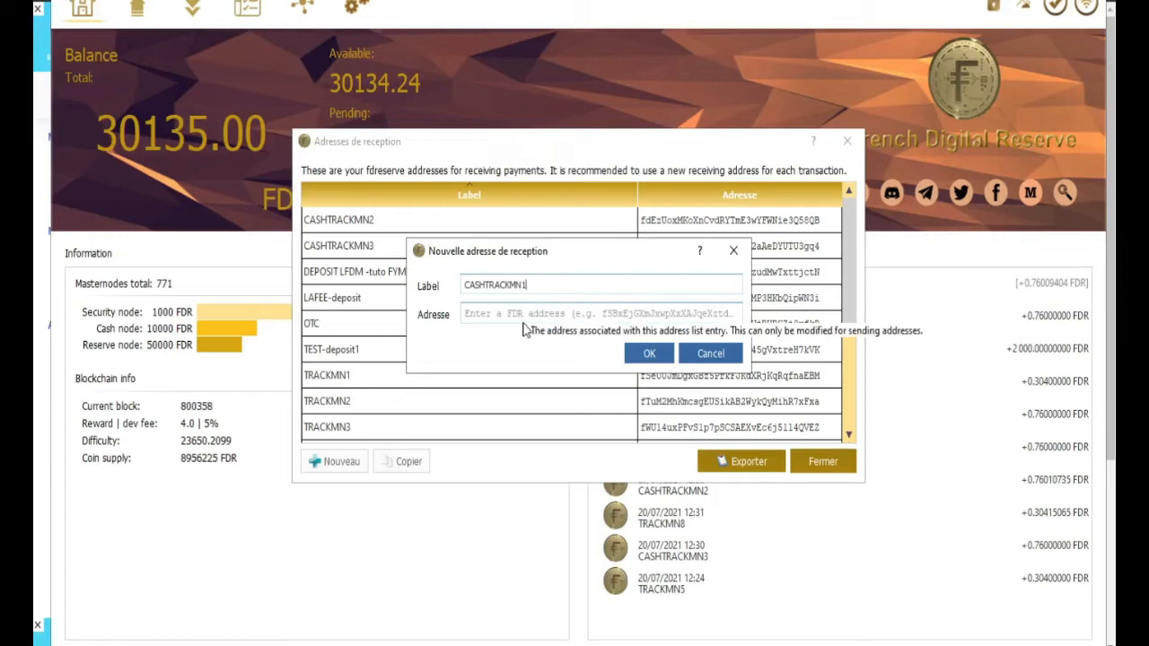
pyautogui.moveTo(527, 285); pyautogui.dragTo(459, 285)
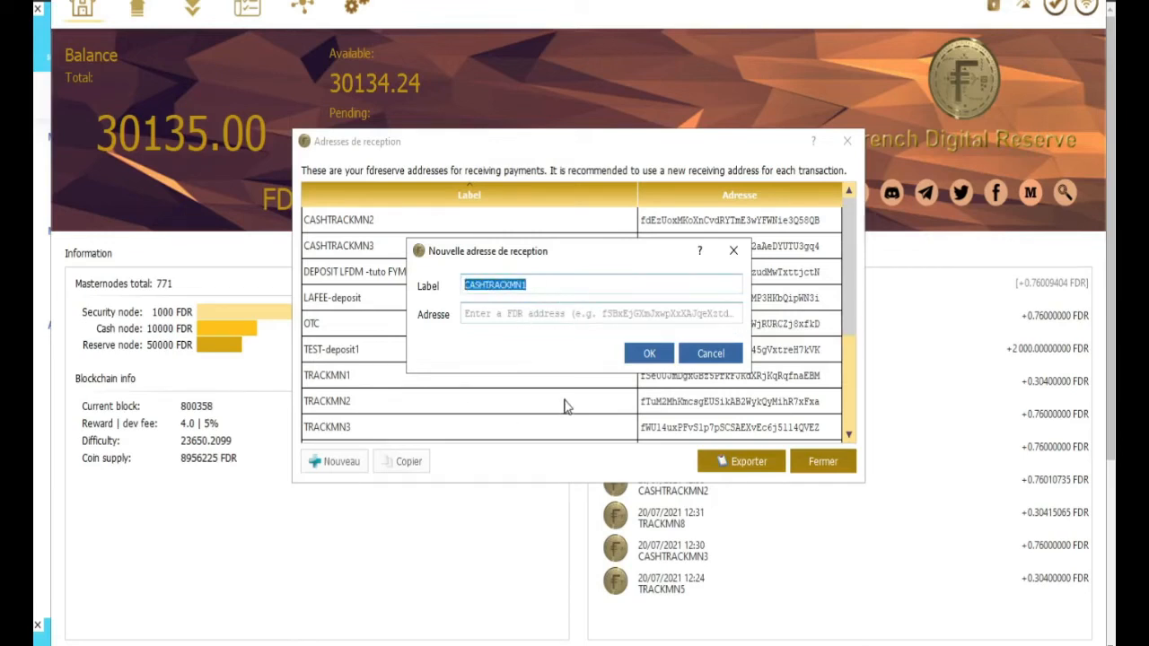
pyautogui.click(642, 356)
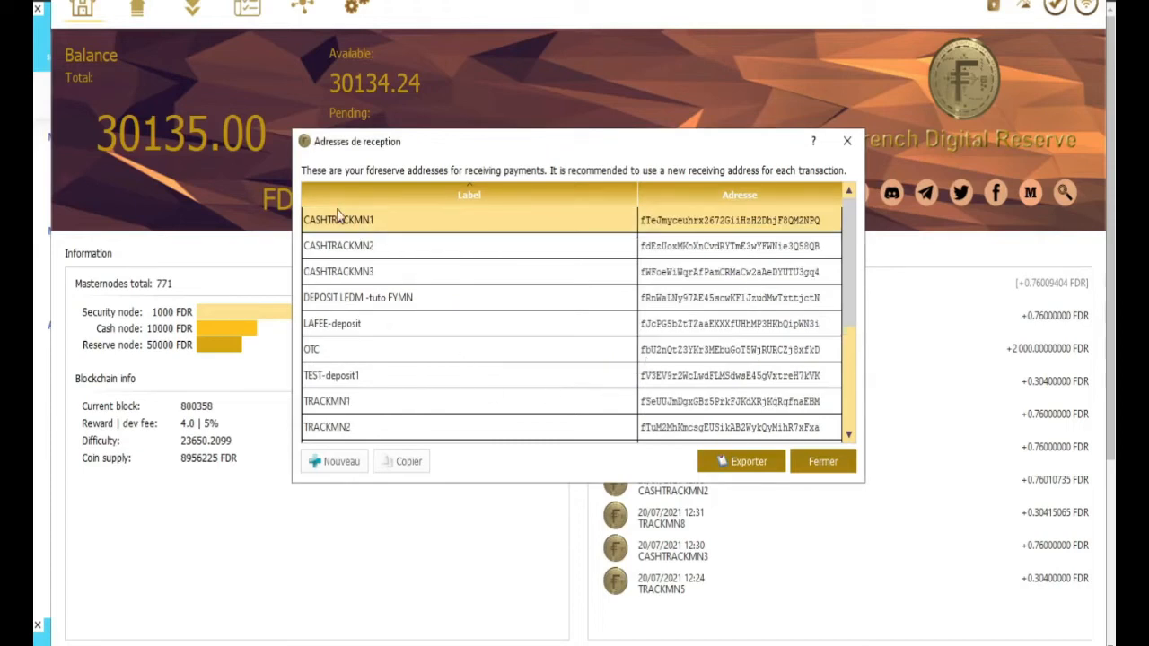
# Step: Copy the CASHTRACKMN1 address and go to the Send page
pyautogui.rightClick(685, 224)
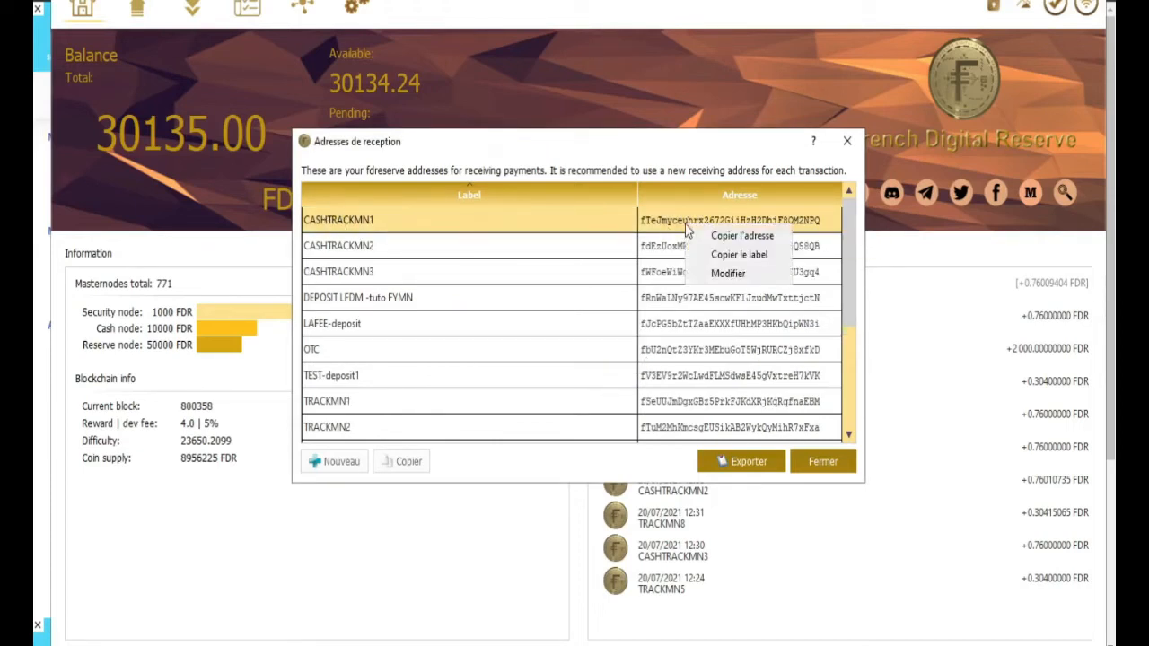
pyautogui.click(755, 239)
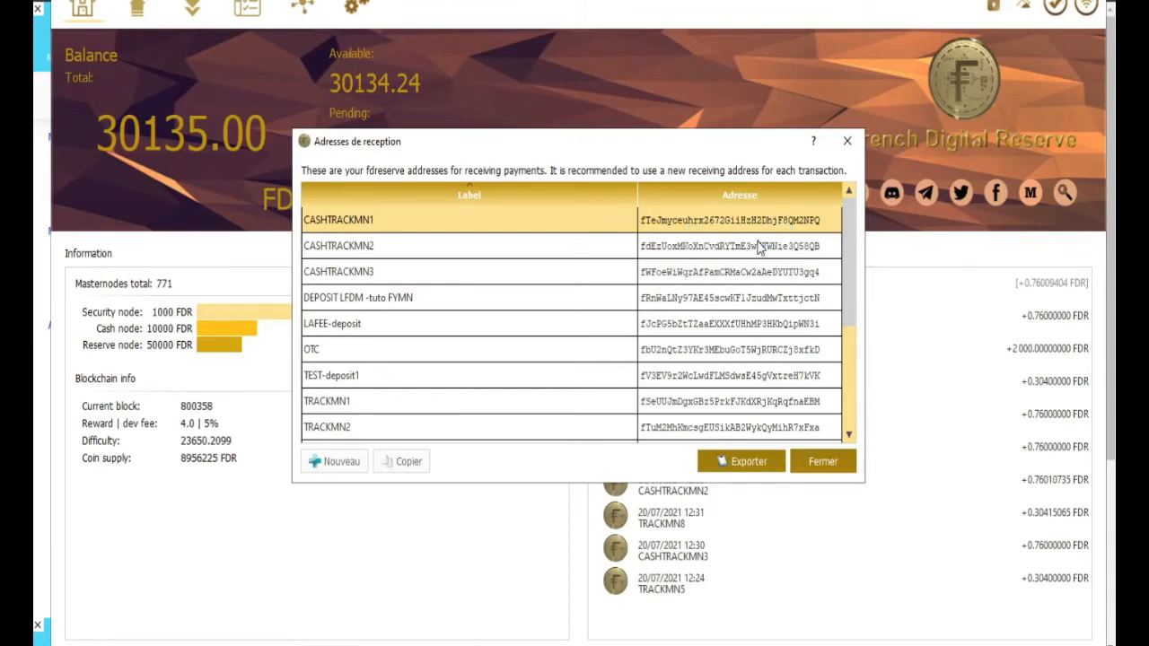
pyautogui.click(138, 7)
# Step: Paste the CASHTRACKMN1 address into the Payer à recipient field
pyautogui.click(845, 143)
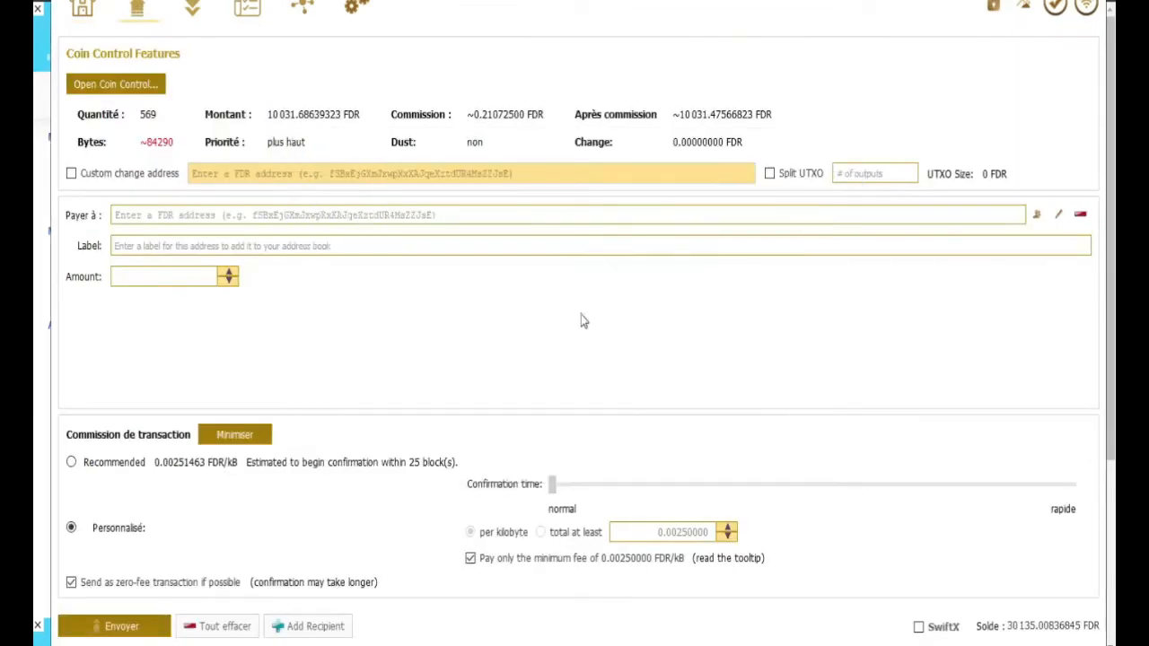
pyautogui.rightClick(136, 216)
pyautogui.click(177, 305)
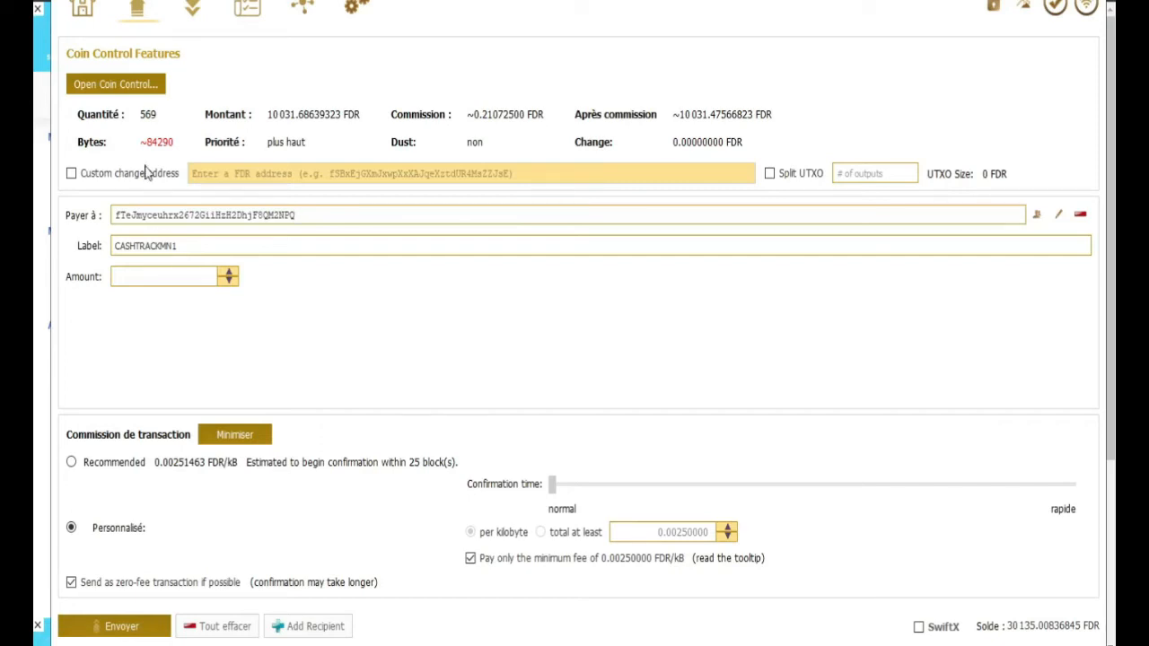
# Step: Open Coin Control, deselect all coins and show them grouped by address
pyautogui.click(127, 91)
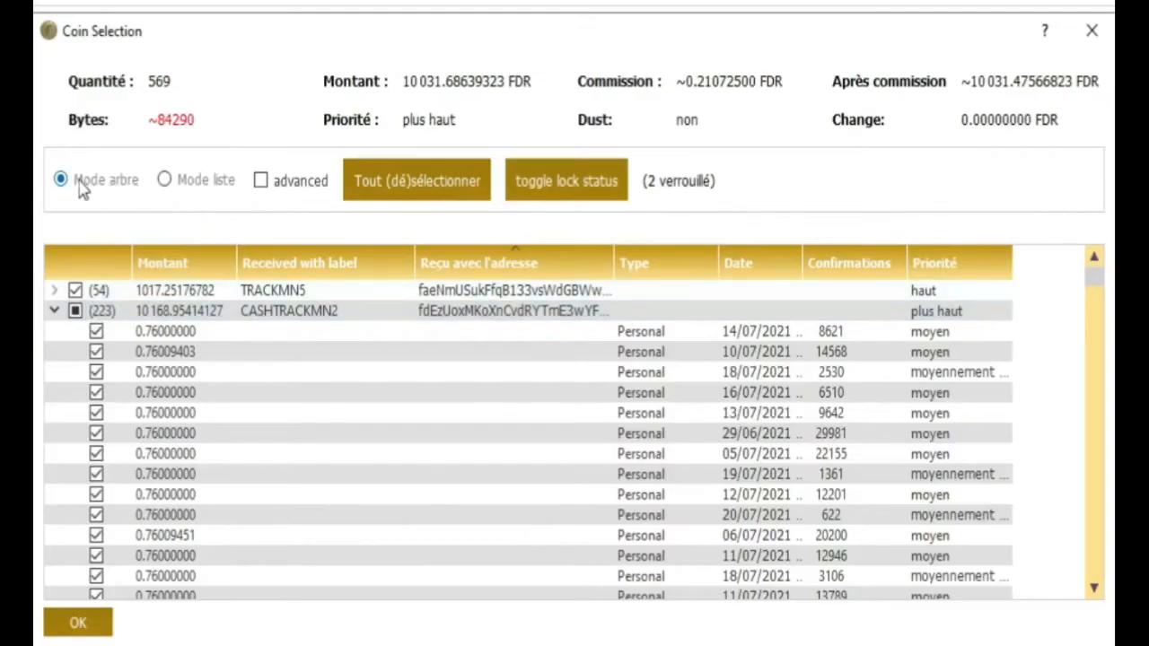
pyautogui.click(166, 180)
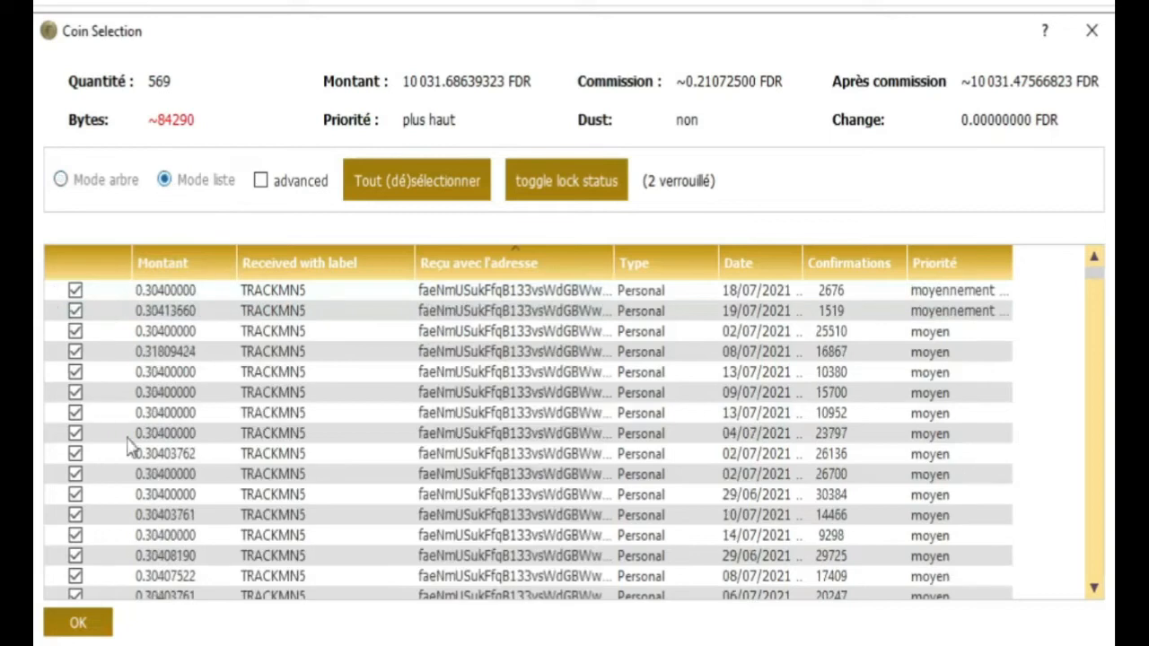
pyautogui.click(403, 190)
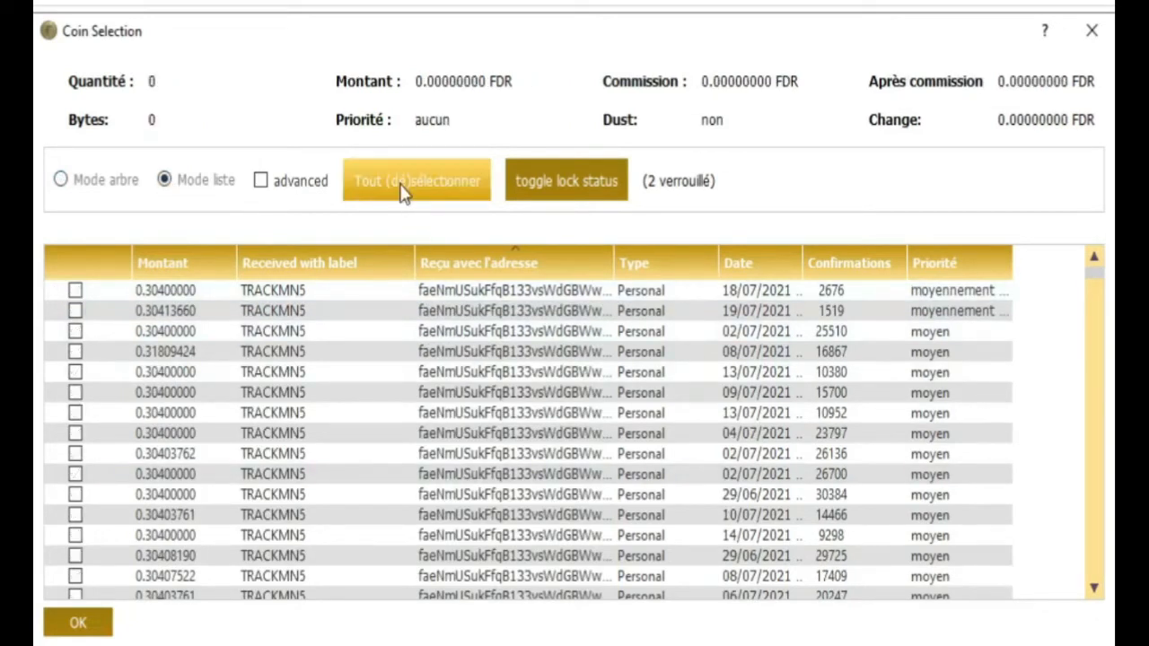
pyautogui.click(60, 182)
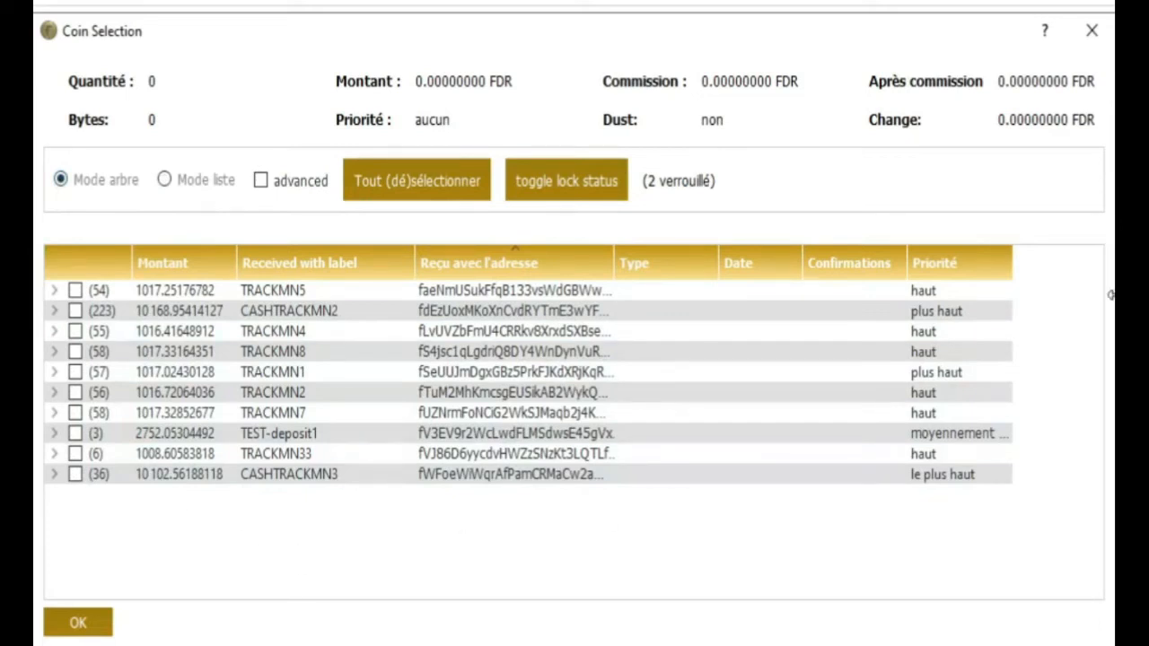
pyautogui.moveTo(1112, 294); pyautogui.dragTo(1148, 296)
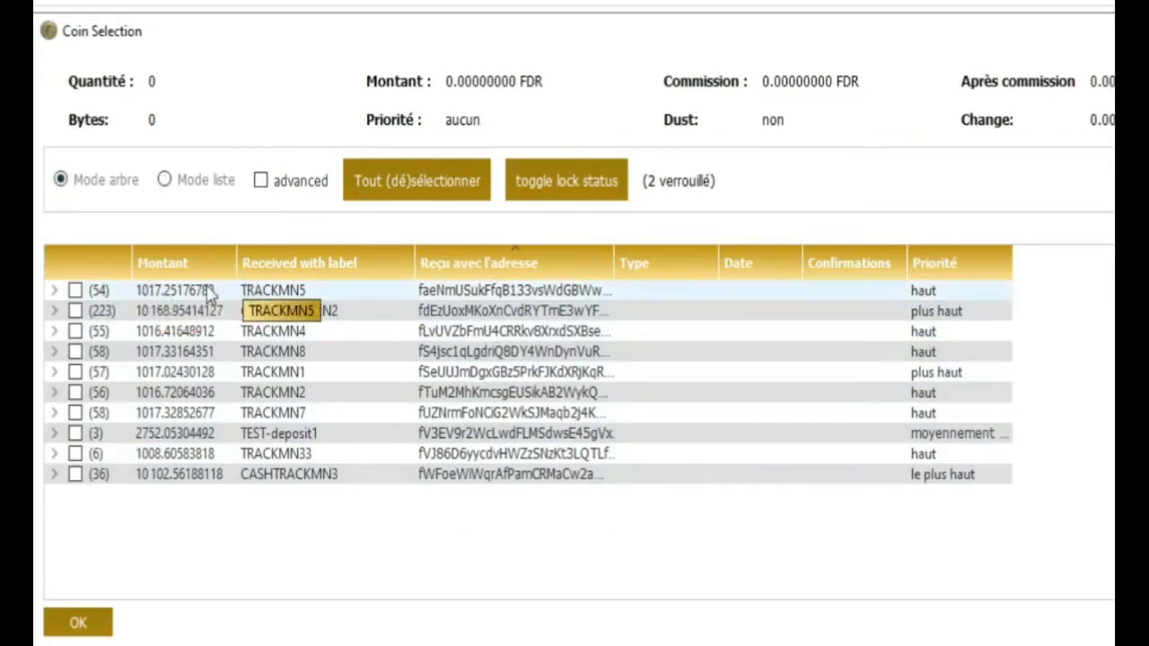
# Step: Tick TRACKMN5, 4, 8, 1, 2, 7, TEST-deposit1, TRACKMN33 and CASHTRACKMN2, excluding CASHTRACKMN3
pyautogui.click(74, 291)
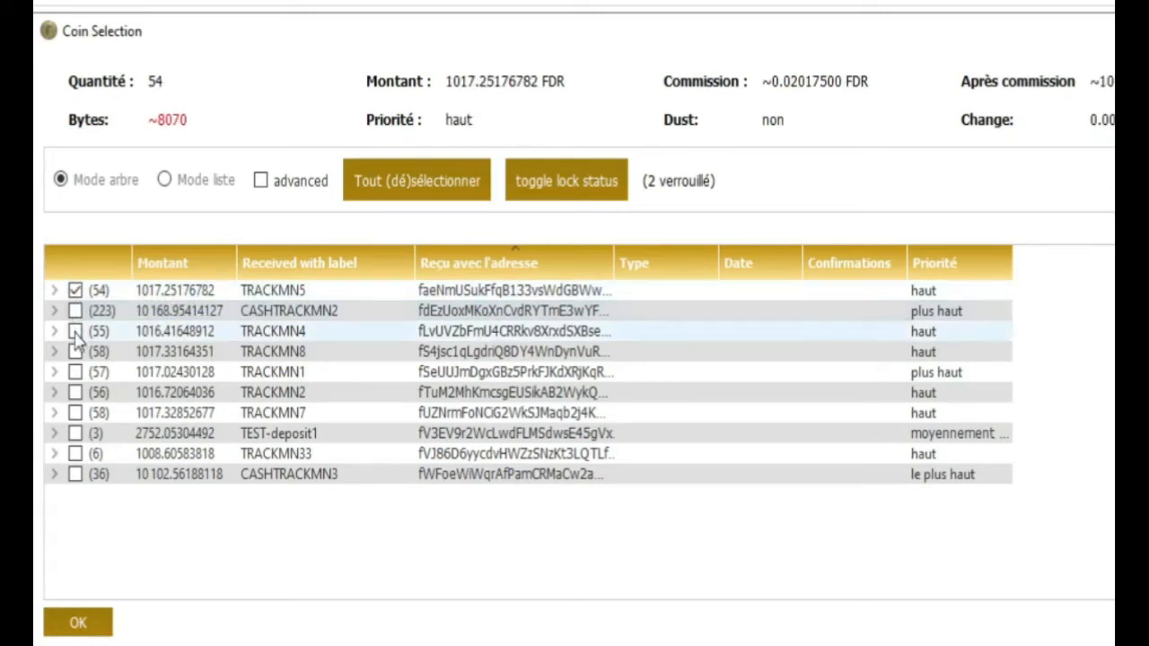
pyautogui.click(76, 331)
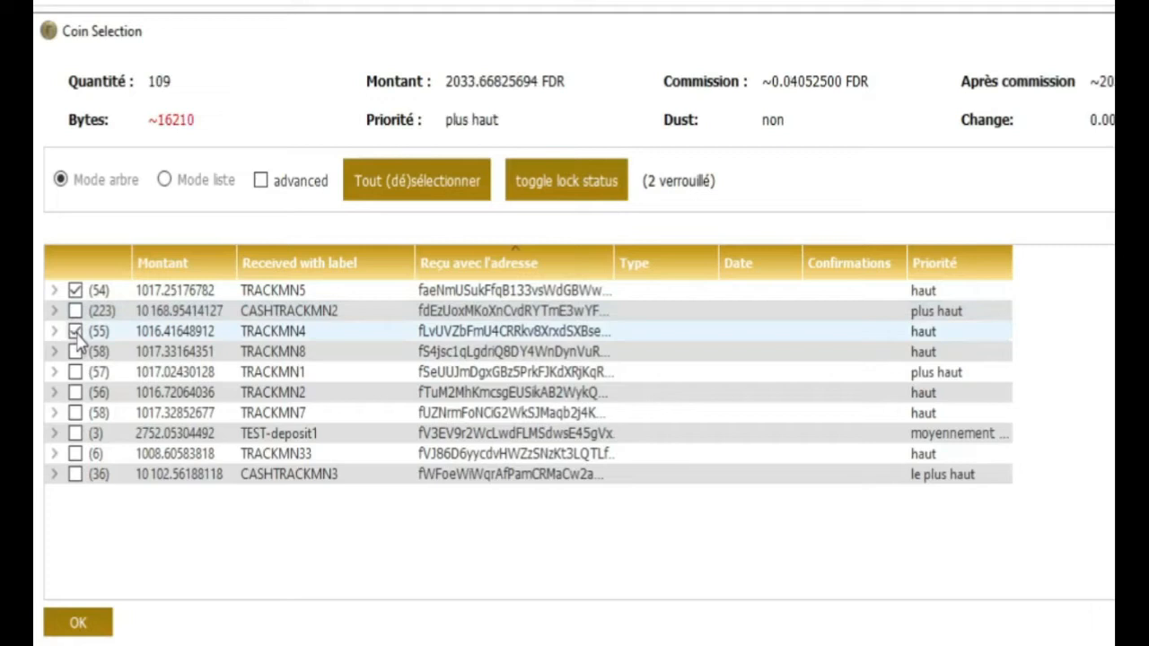
pyautogui.click(76, 353)
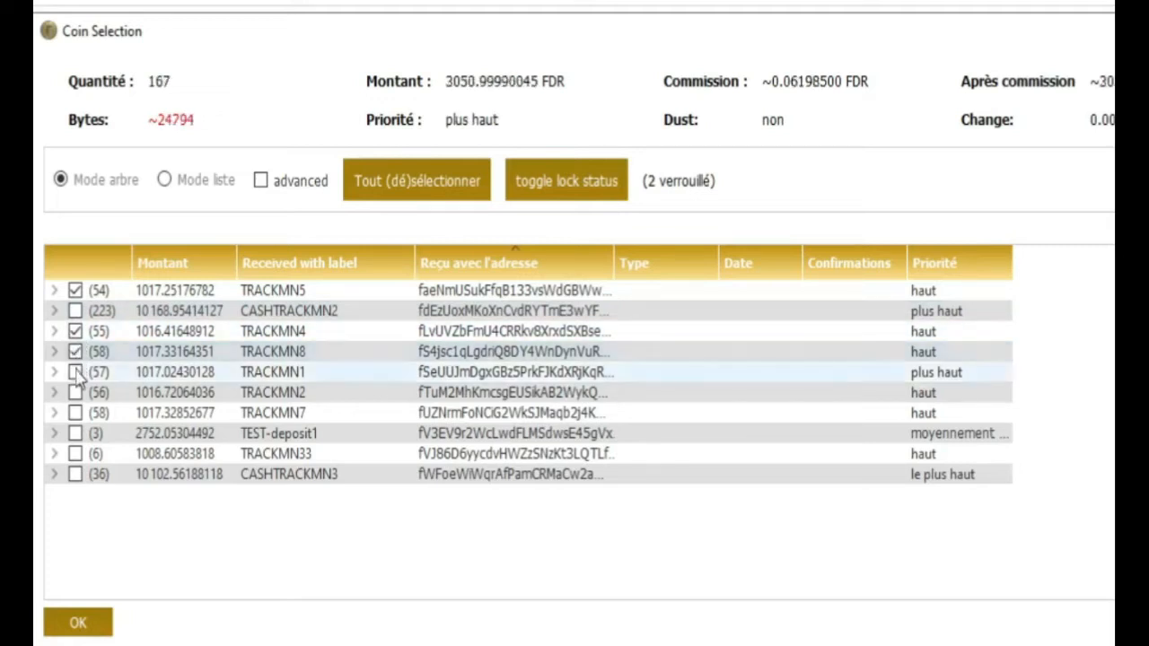
pyautogui.click(76, 373)
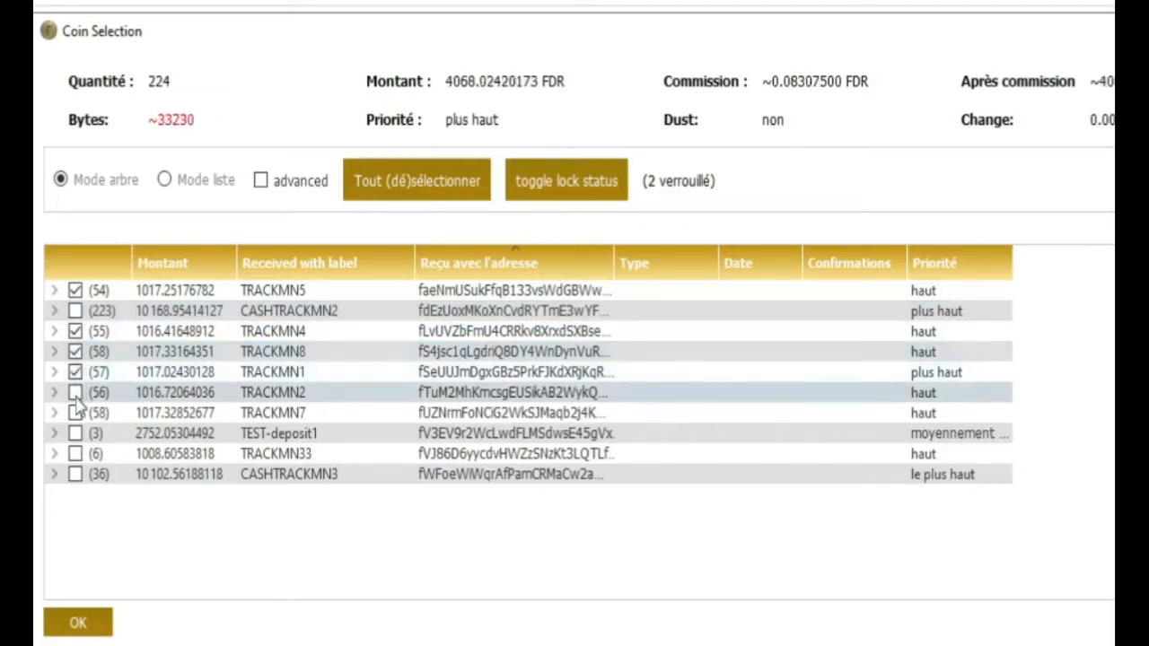
pyautogui.click(75, 393)
pyautogui.click(77, 414)
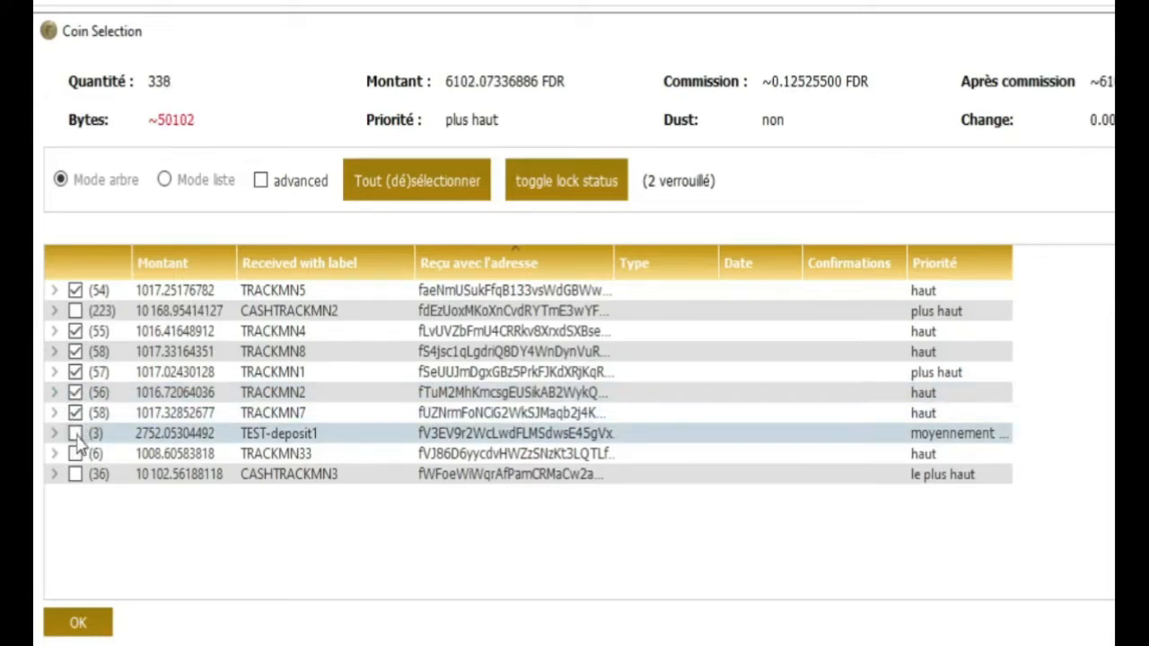
pyautogui.click(75, 434)
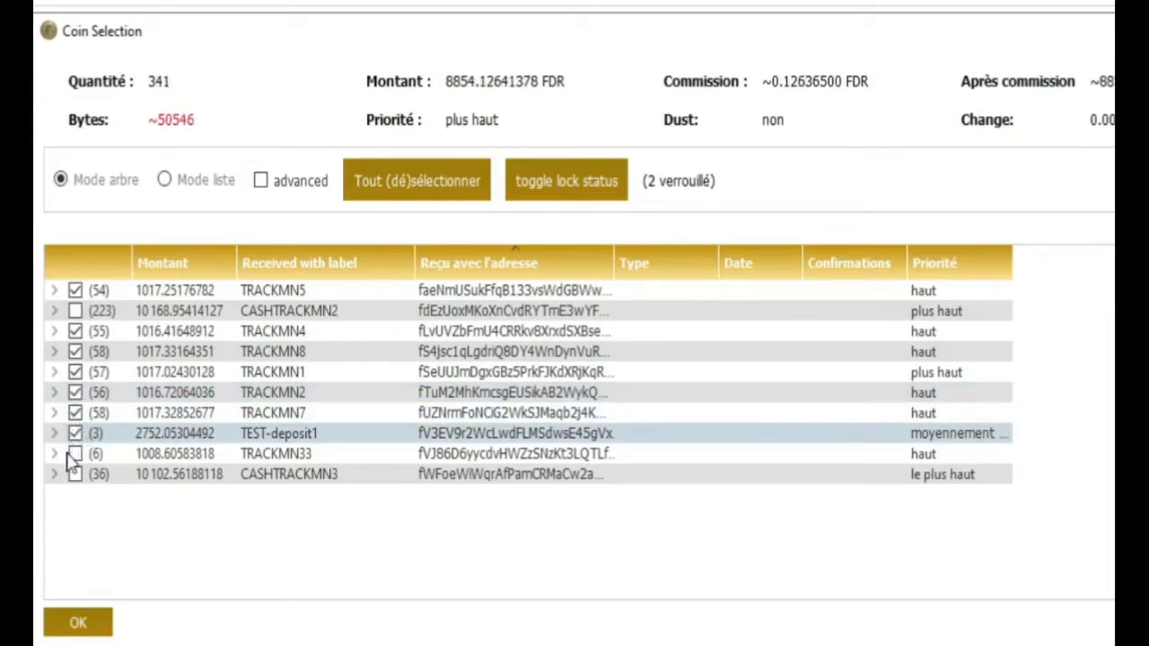
pyautogui.click(76, 454)
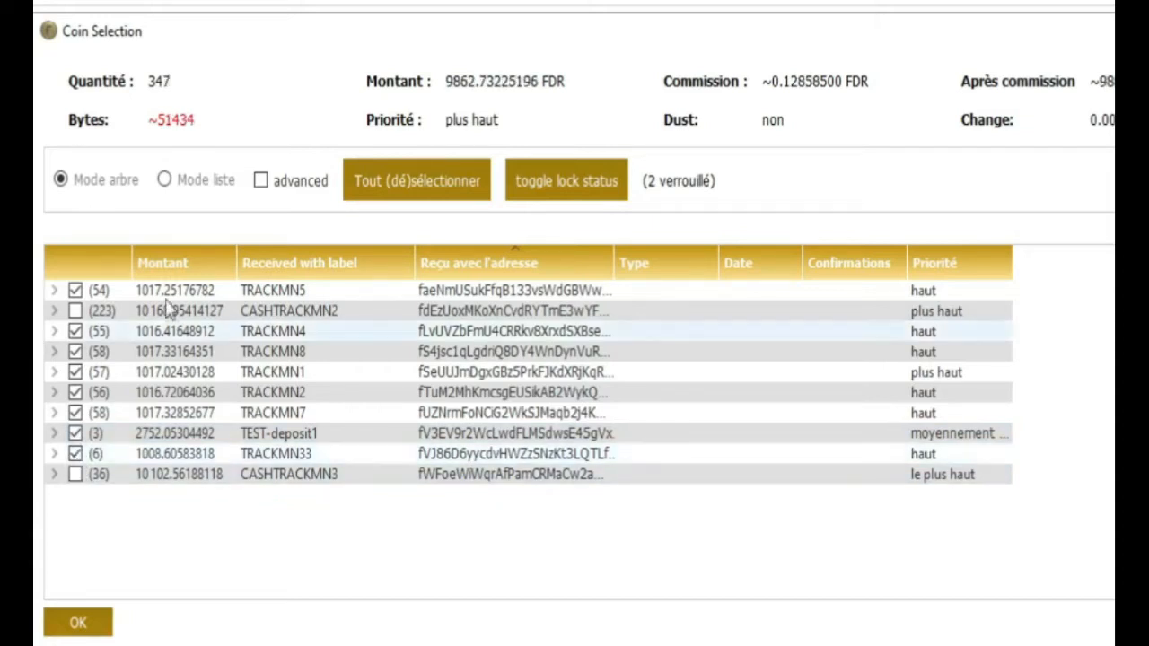
pyautogui.moveTo(447, 81); pyautogui.dragTo(479, 70)
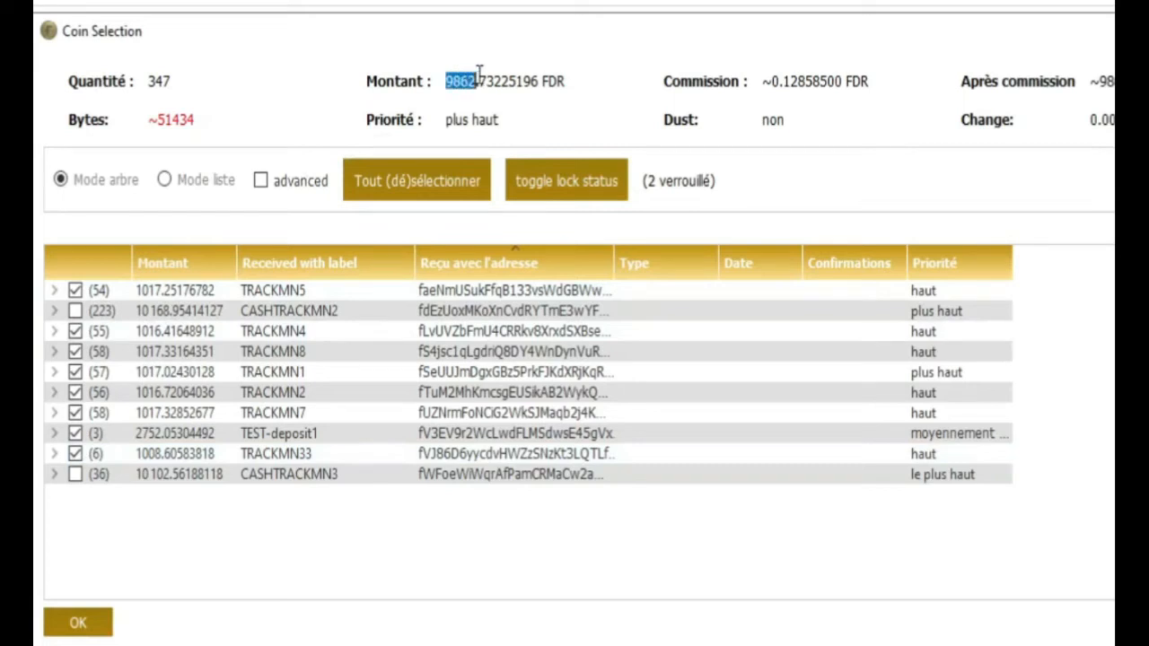
pyautogui.doubleClick(538, 69)
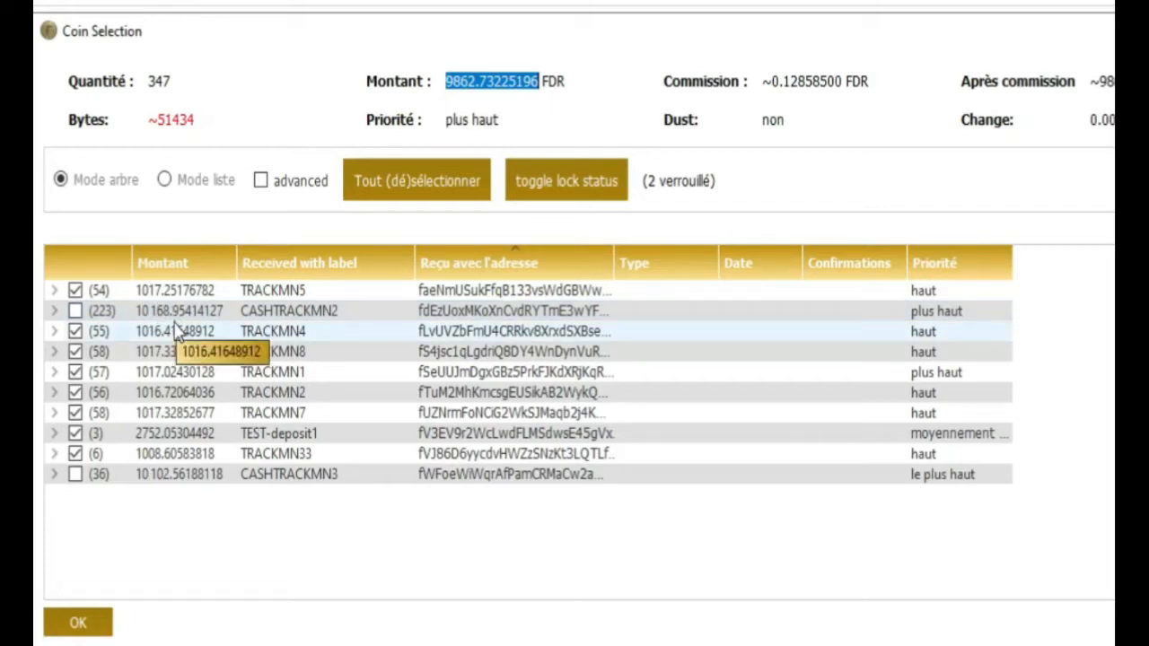
pyautogui.click(75, 312)
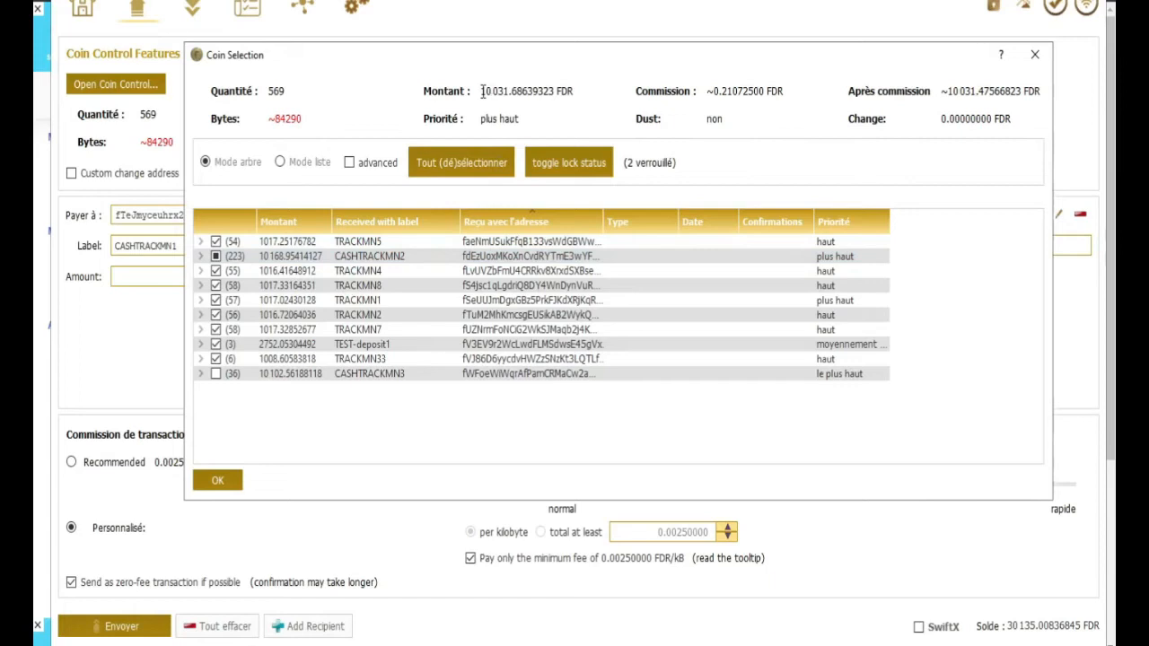
pyautogui.moveTo(482, 90); pyautogui.dragTo(511, 94)
# Step: Enter a 10000 FDR amount and send the payment to CASHTRACKMN1
pyautogui.click(219, 482)
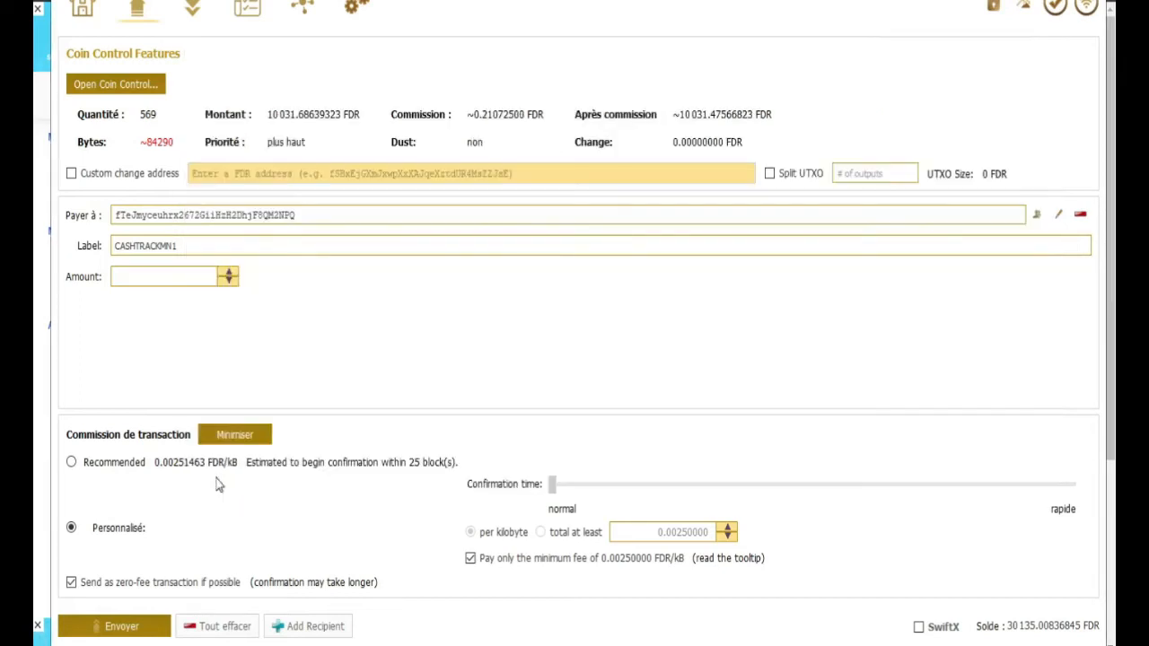
pyautogui.click(162, 276)
pyautogui.write('10000')
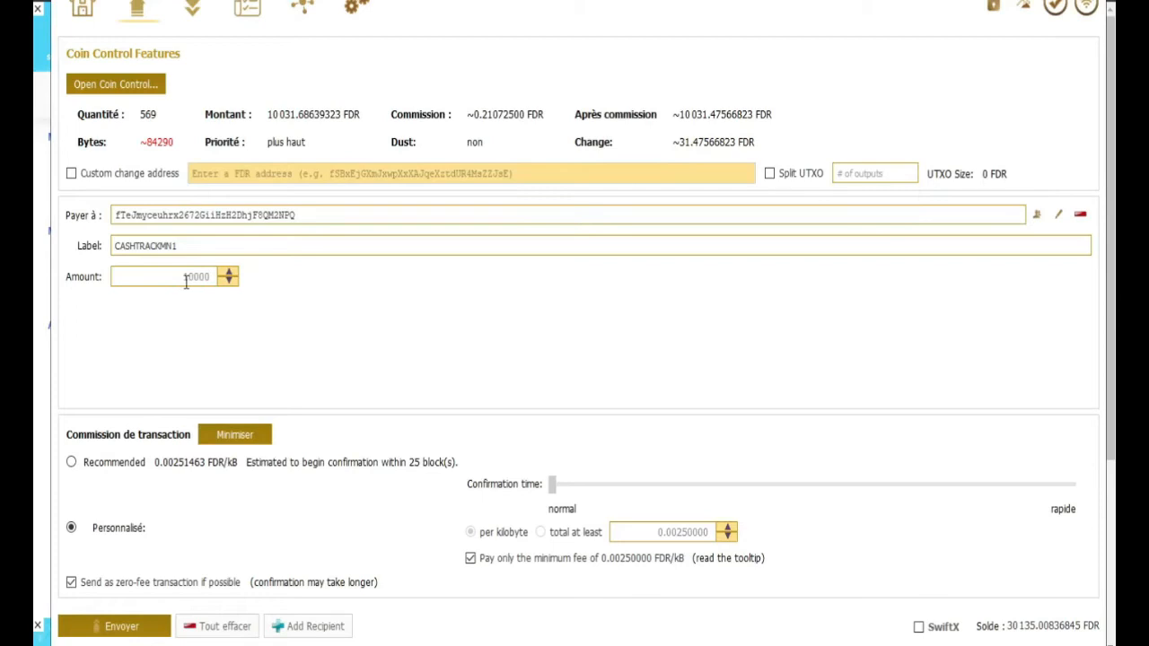
pyautogui.doubleClick(186, 278)
pyautogui.click(244, 436)
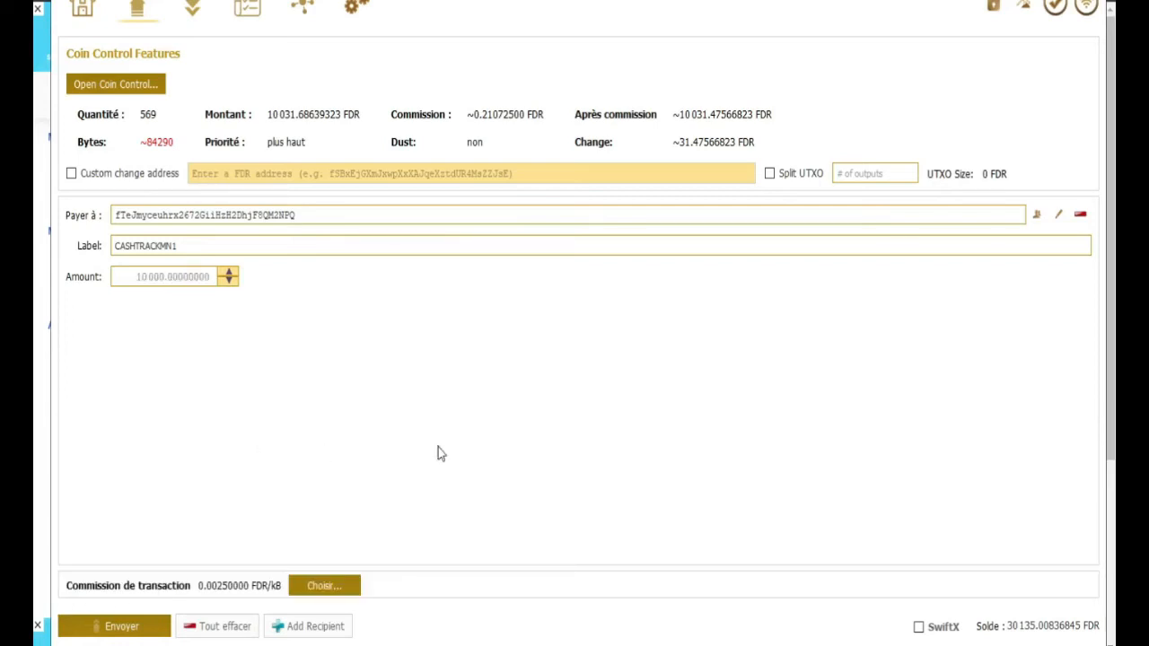
pyautogui.click(325, 586)
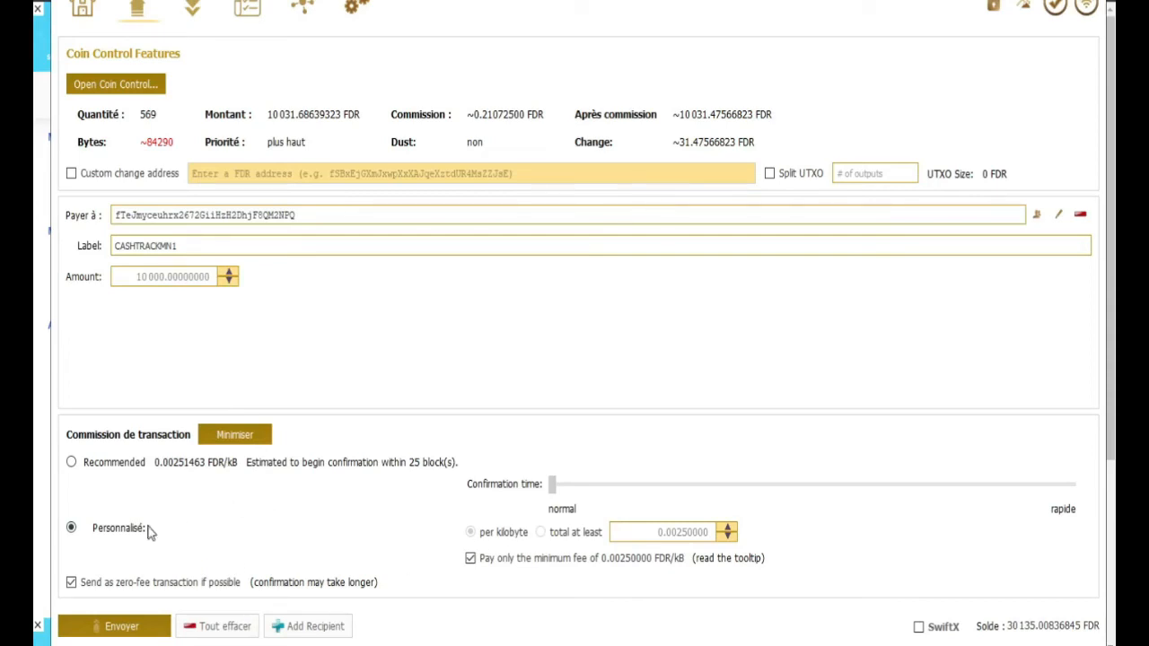
pyautogui.click(132, 634)
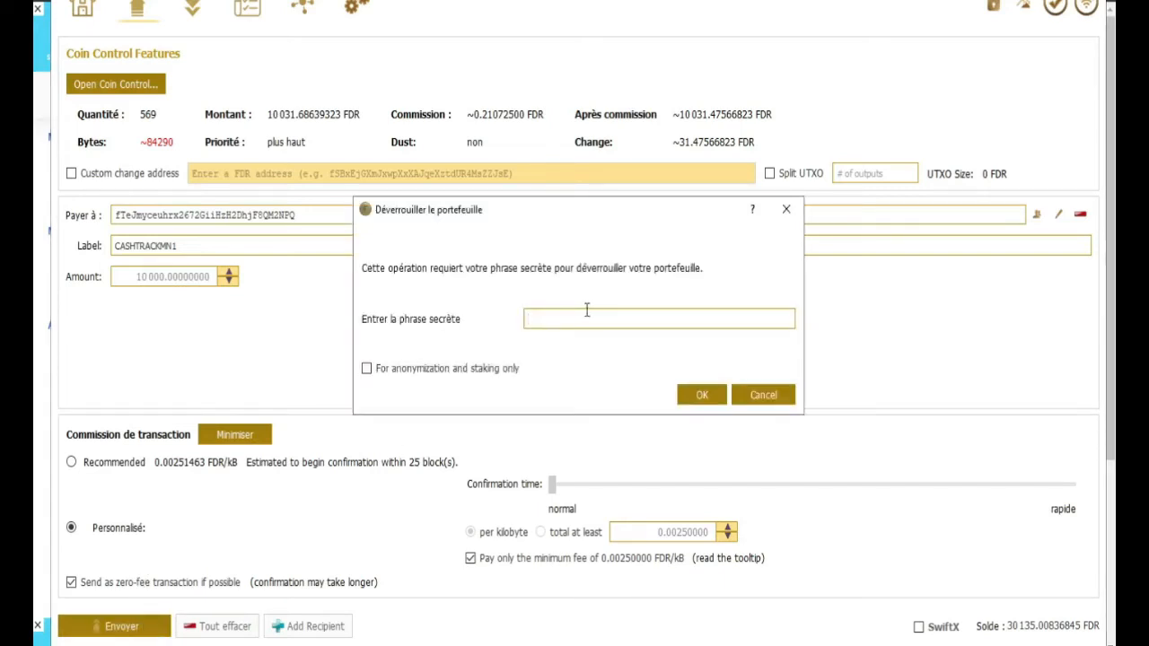
# Step: Unlock the wallet with its passphrase and confirm sending 10 000 FDR to CASHTRACKMN1
pyautogui.press('capslock')
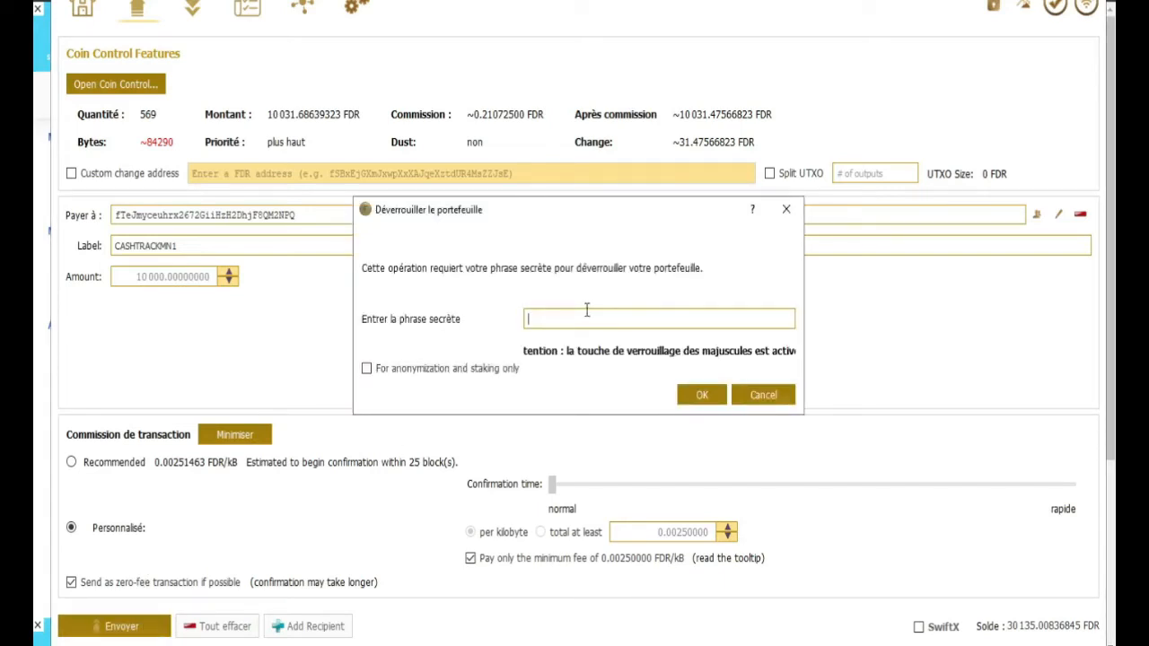
pyautogui.write('••••••••••••')
pyautogui.click(698, 395)
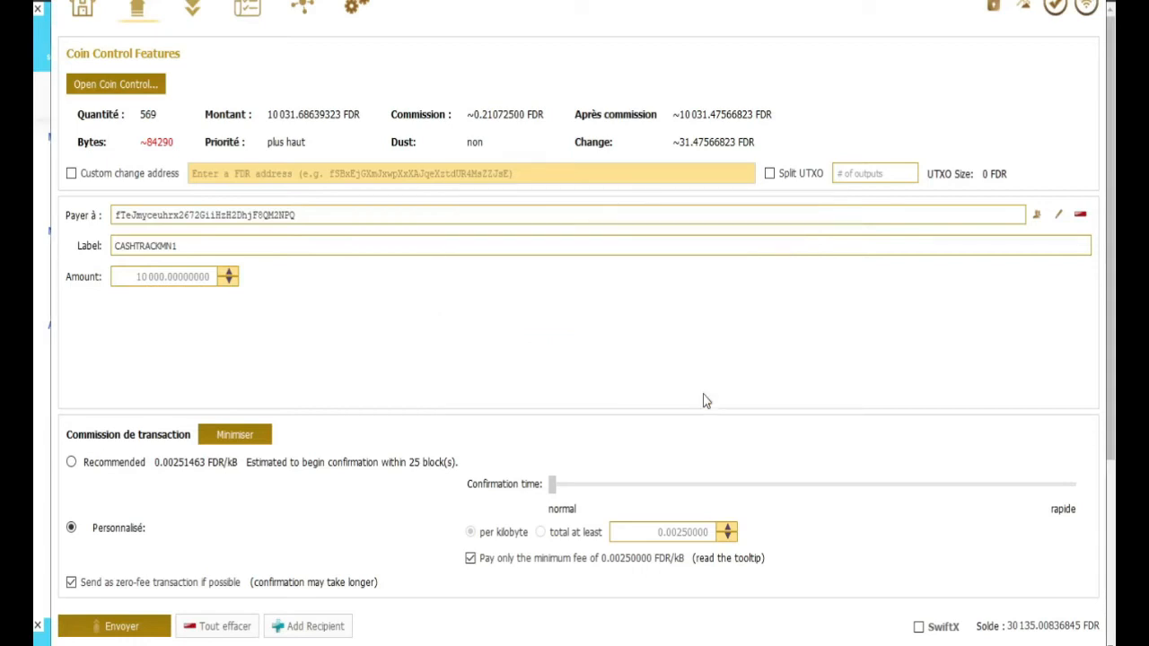
pyautogui.click(126, 84)
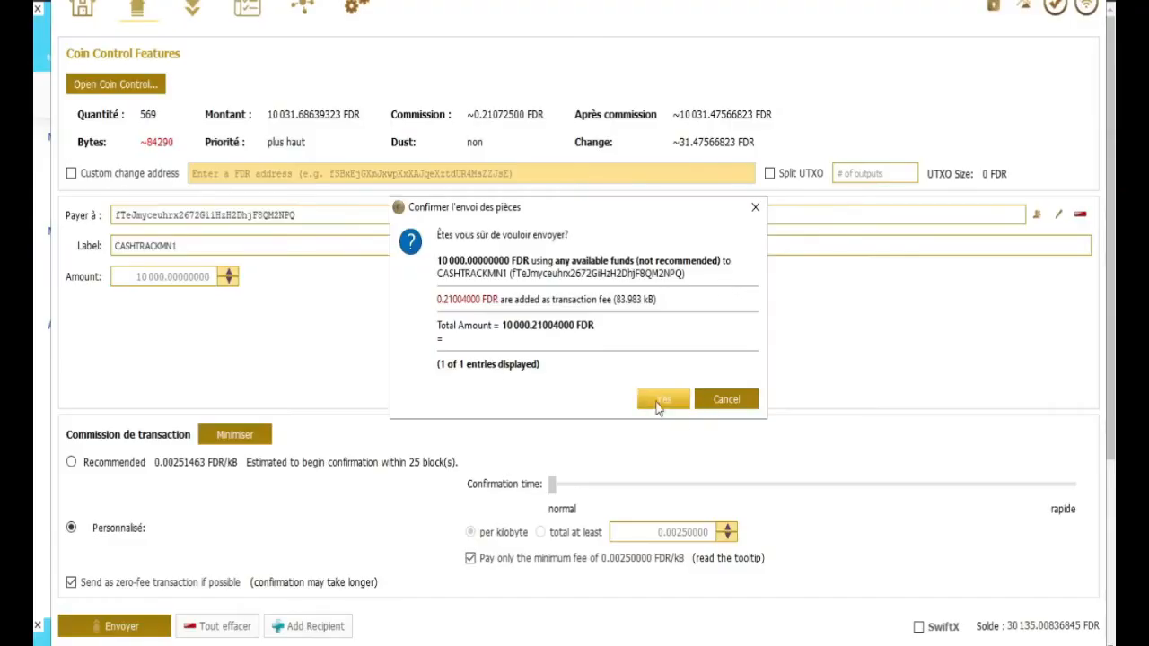
pyautogui.click(679, 405)
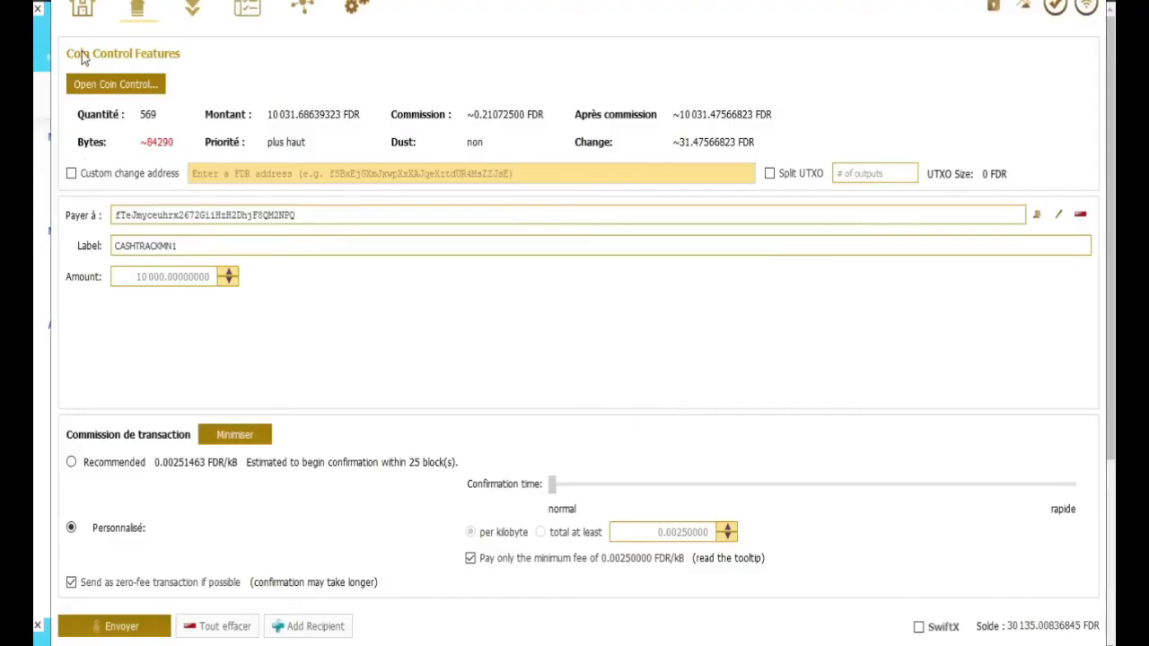
# Step: Check the wallet overview's recent transactions, then bring up the Find Your Masternodes coin list
pyautogui.click(81, 9)
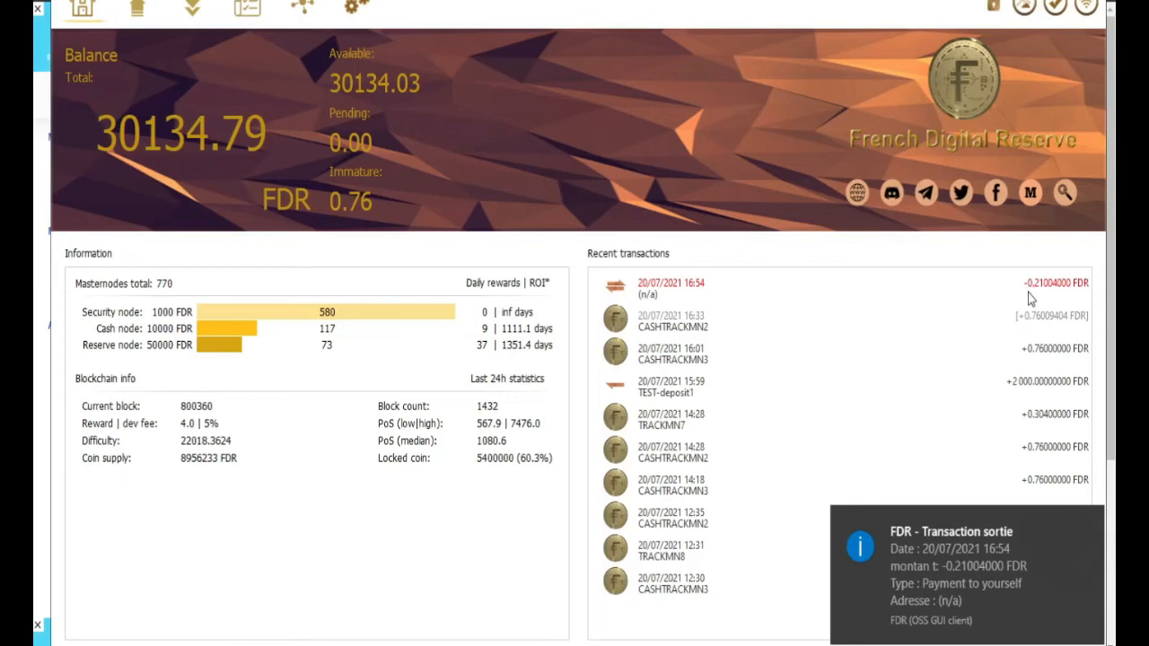
pyautogui.moveTo(1046, 291)
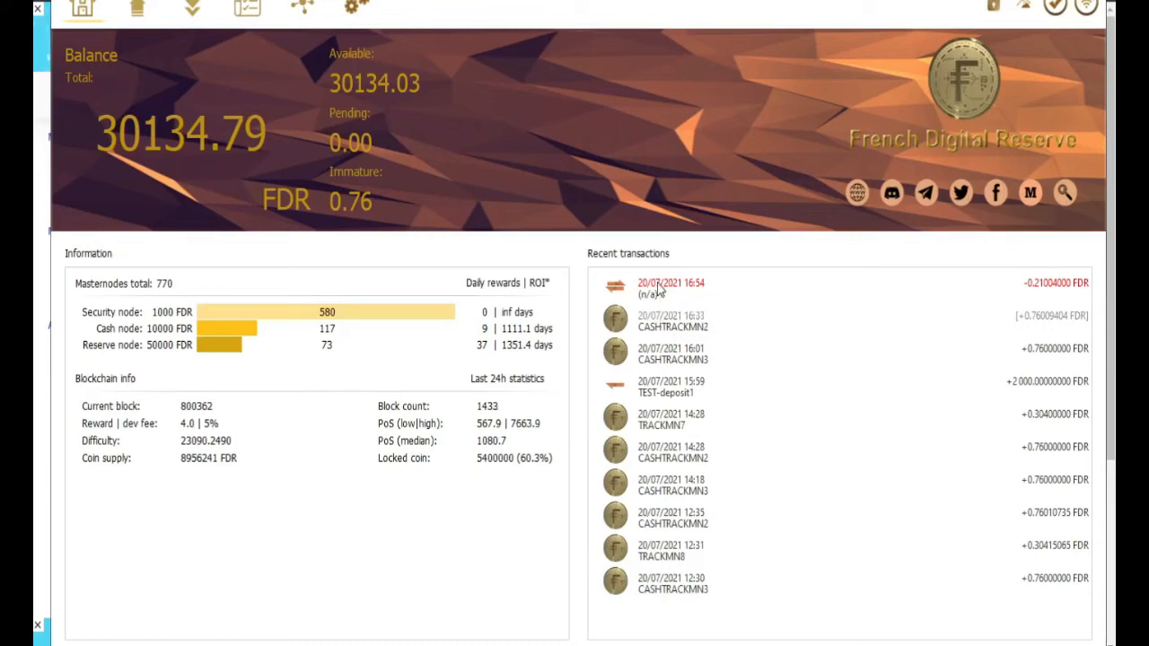
pyautogui.moveTo(659, 289)
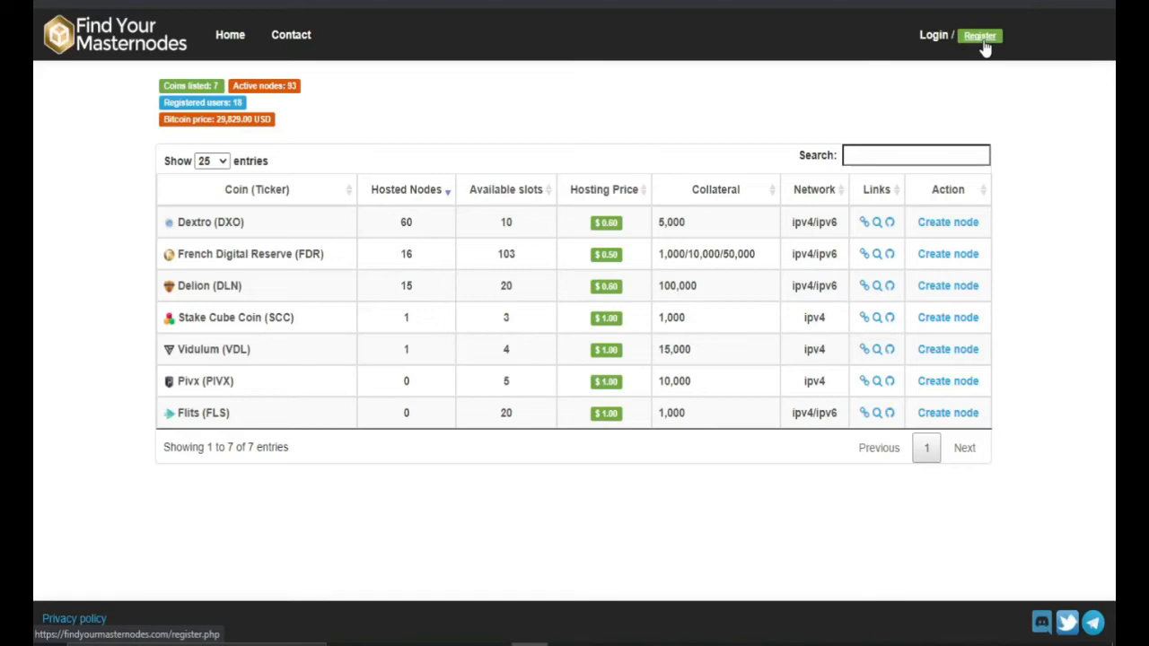
# Step: Log in and highlight FDR's name, 103 available slots, 1,000/10,000/50,000 collateral, and Dextro's 5,000 collateral
pyautogui.click(935, 38)
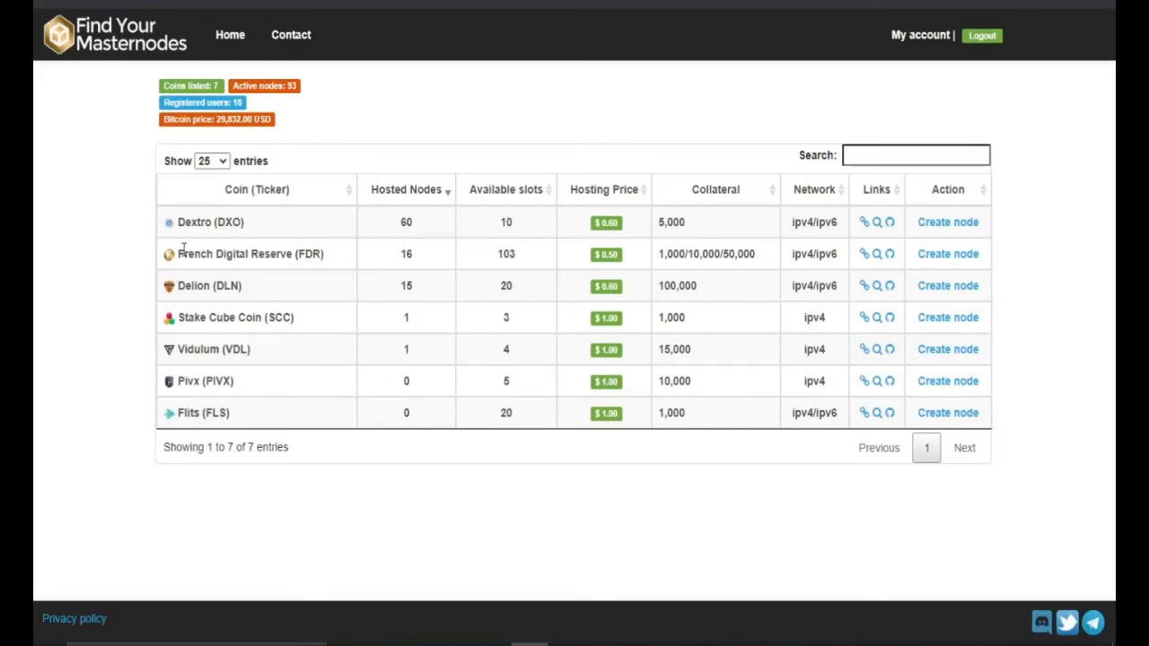
pyautogui.moveTo(180, 254); pyautogui.dragTo(340, 257)
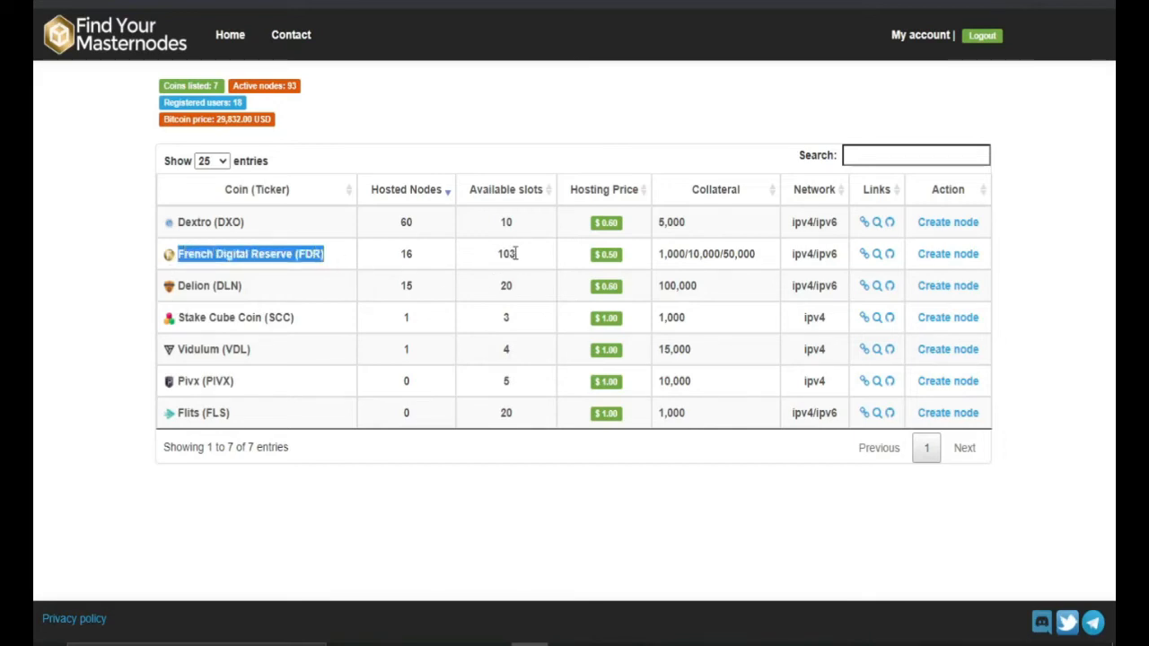
pyautogui.moveTo(516, 254); pyautogui.dragTo(496, 258)
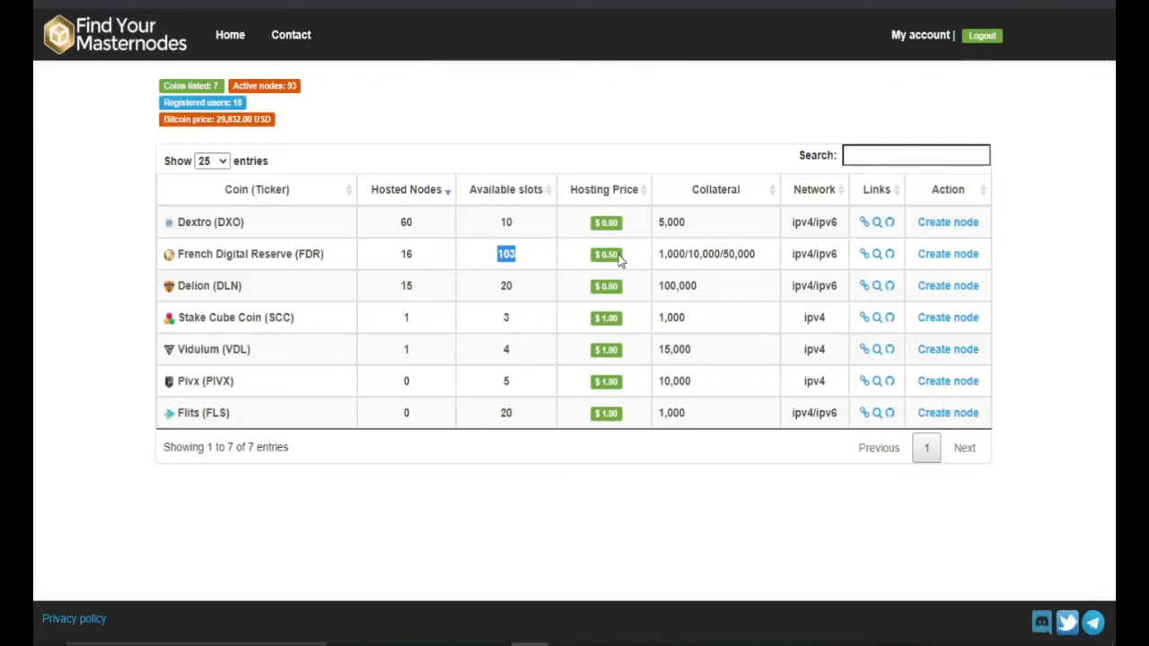
pyautogui.moveTo(662, 255); pyautogui.dragTo(767, 255)
pyautogui.moveTo(658, 224); pyautogui.dragTo(705, 230)
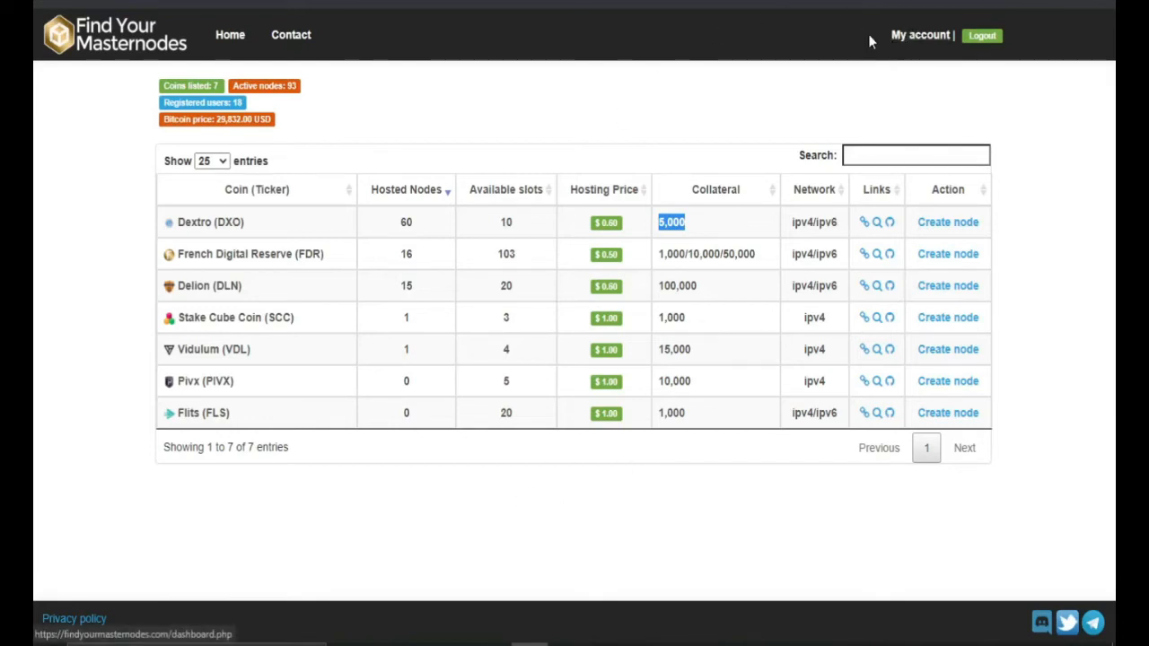
# Step: Open the My account dashboard and go to its Add funds page
pyautogui.click(925, 37)
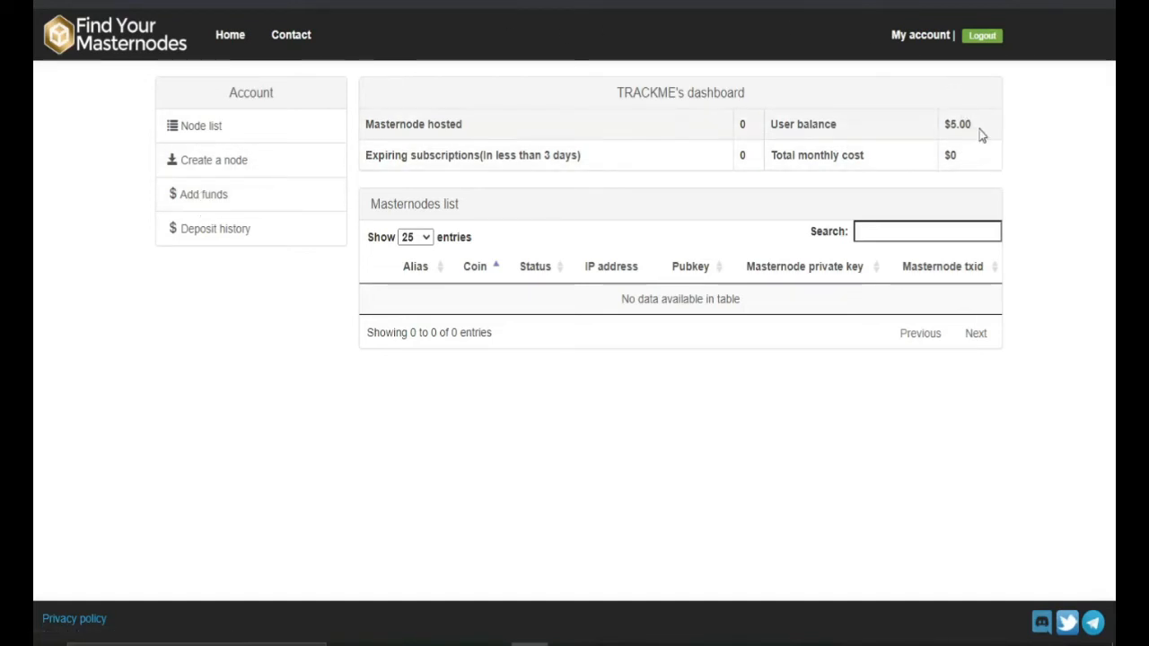
pyautogui.click(220, 199)
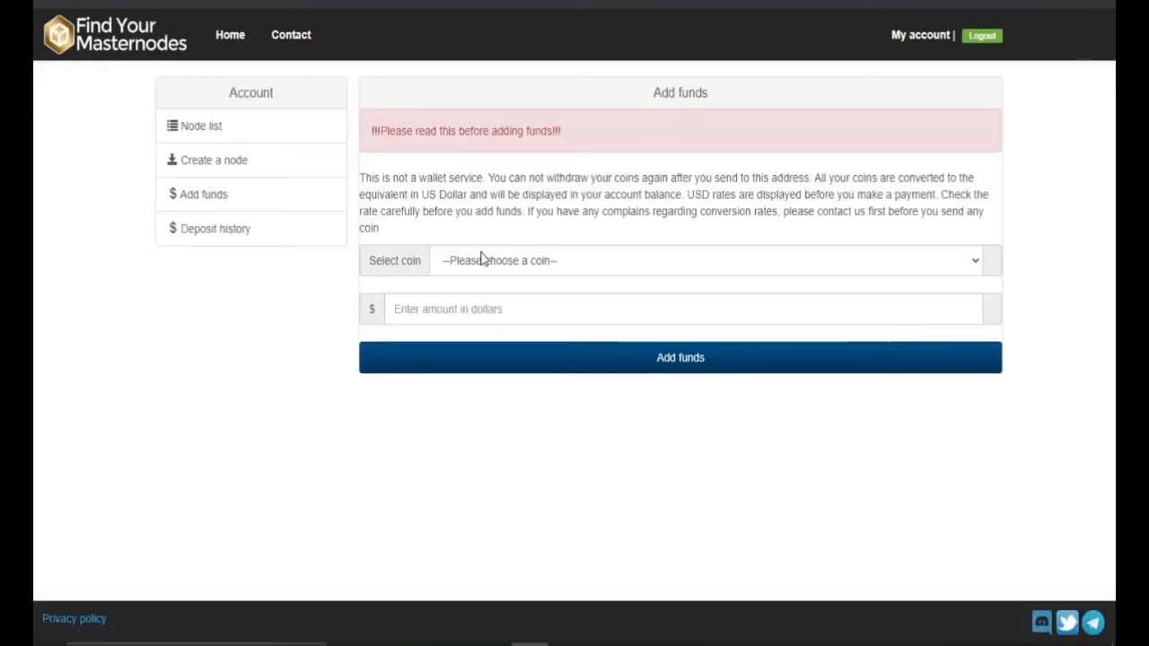
# Step: Submit a $5 deposit request paid in French Digital Reserve (FDR)
pyautogui.click(450, 264)
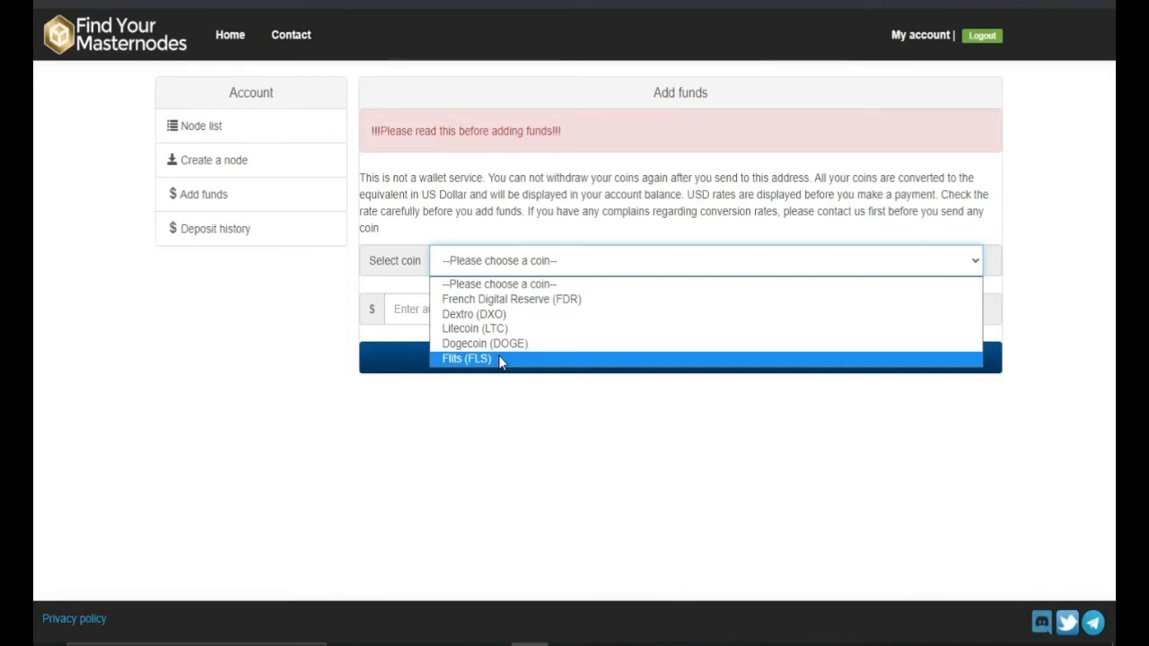
pyautogui.click(492, 422)
pyautogui.click(416, 308)
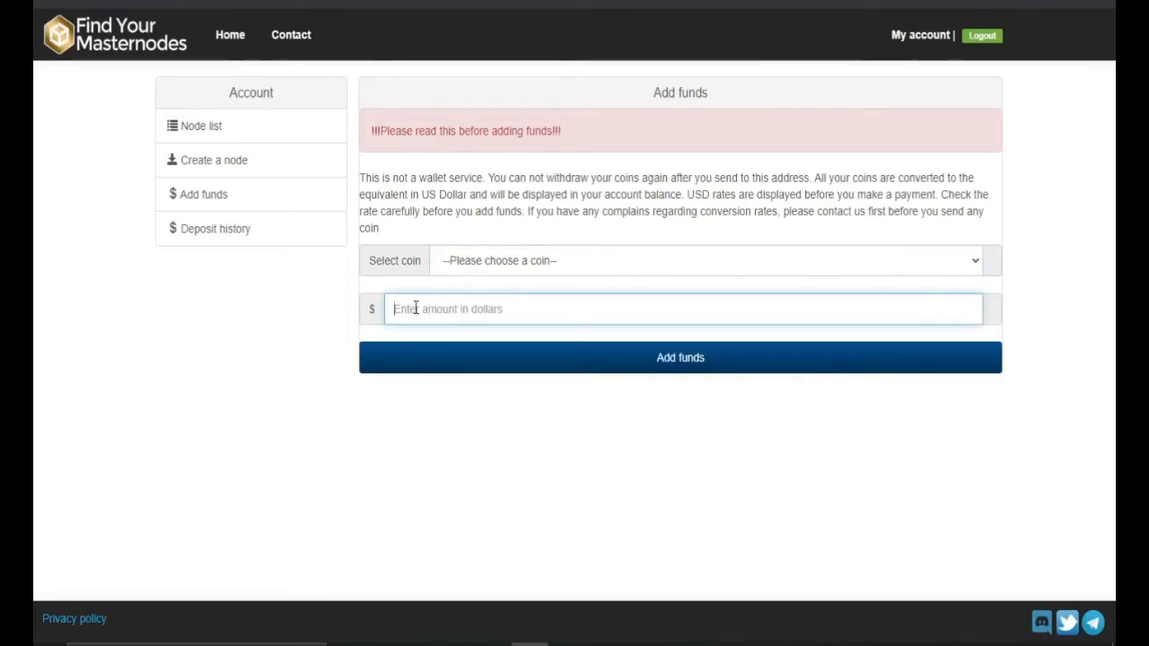
pyautogui.write('5')
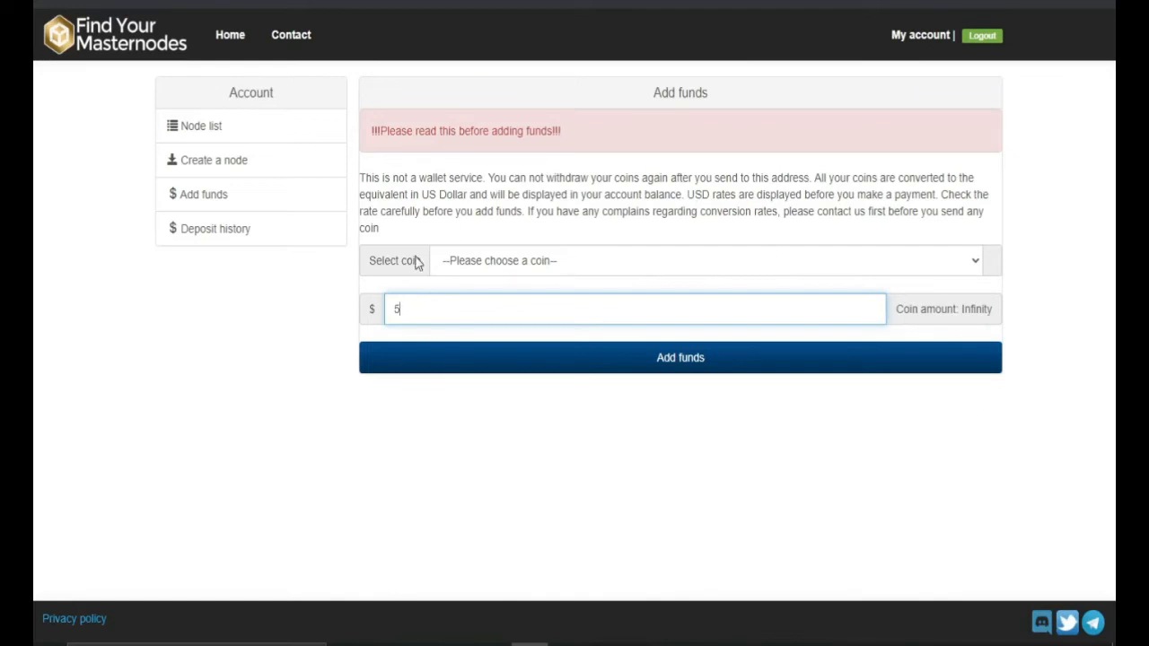
pyautogui.click(539, 265)
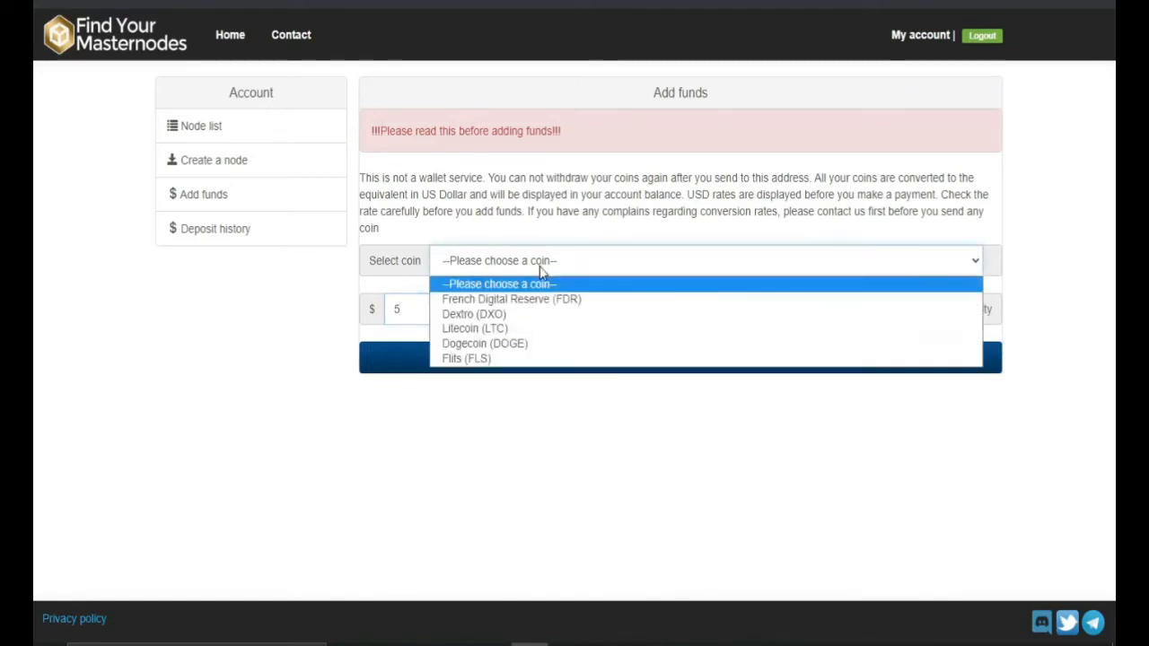
pyautogui.click(462, 299)
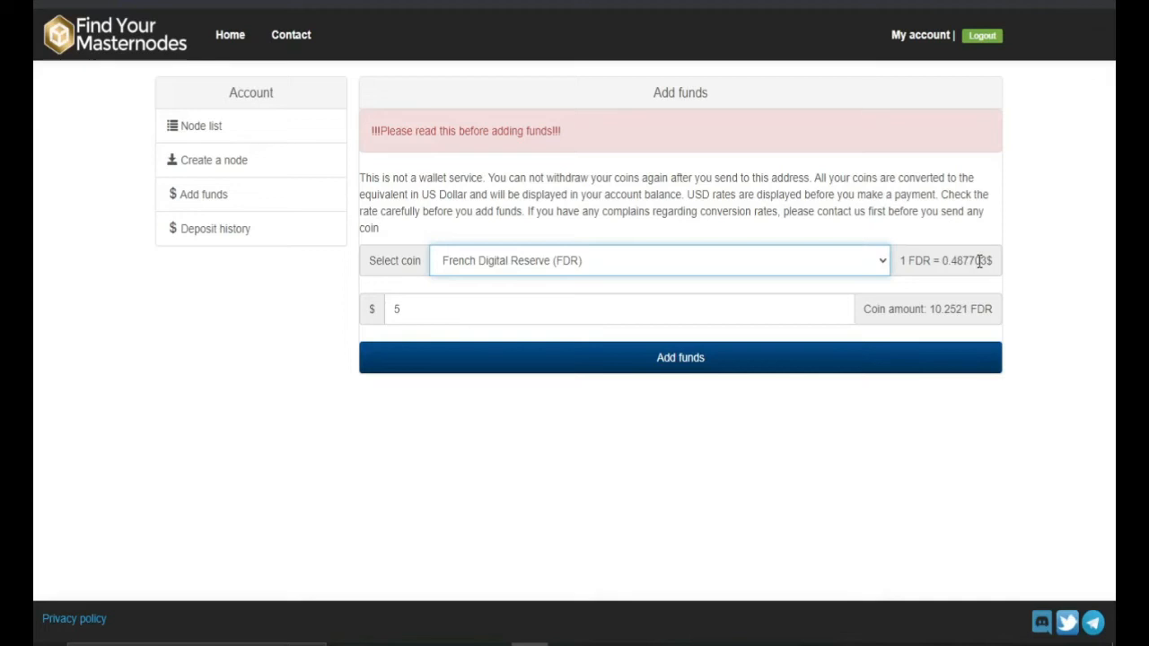
pyautogui.click(679, 361)
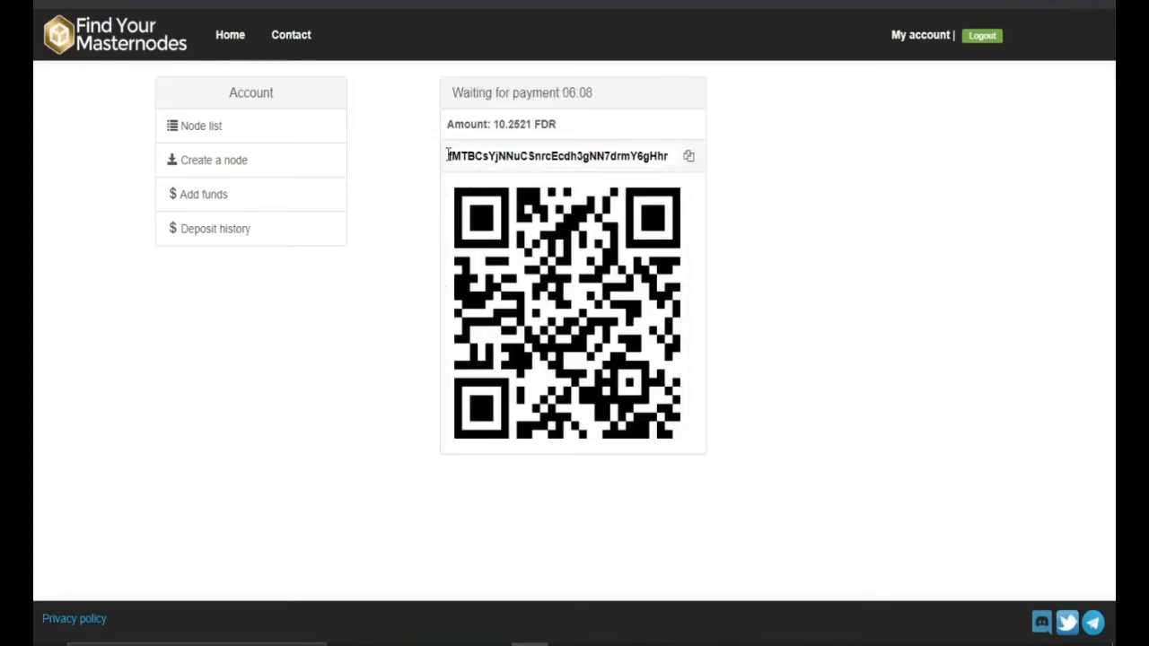
# Step: Highlight the deposit address, the payment countdown and the 10.2521 FDR amount due
pyautogui.moveTo(448, 155); pyautogui.dragTo(676, 156)
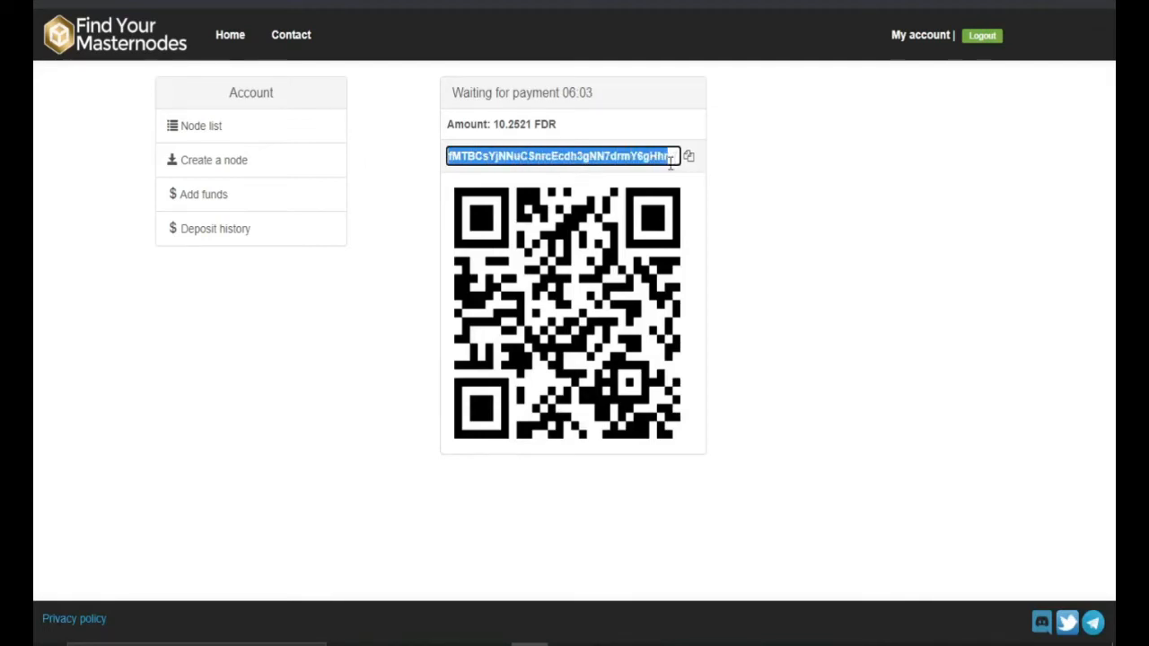
pyautogui.click(563, 97)
pyautogui.moveTo(564, 96); pyautogui.dragTo(594, 96)
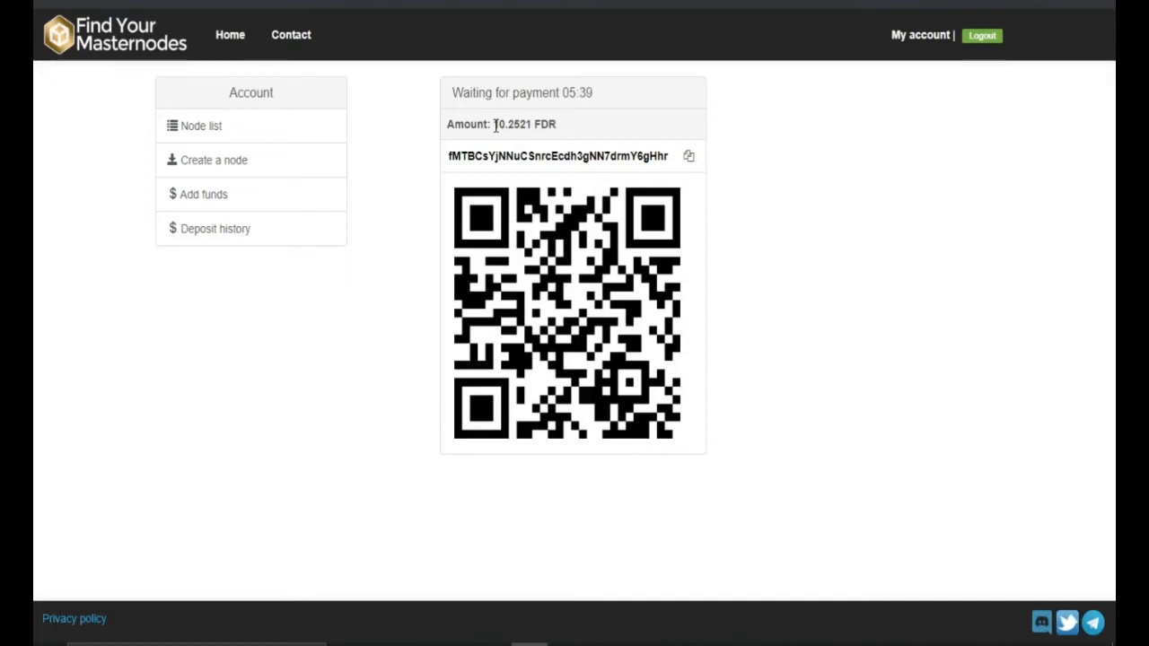
pyautogui.moveTo(495, 126); pyautogui.dragTo(537, 124)
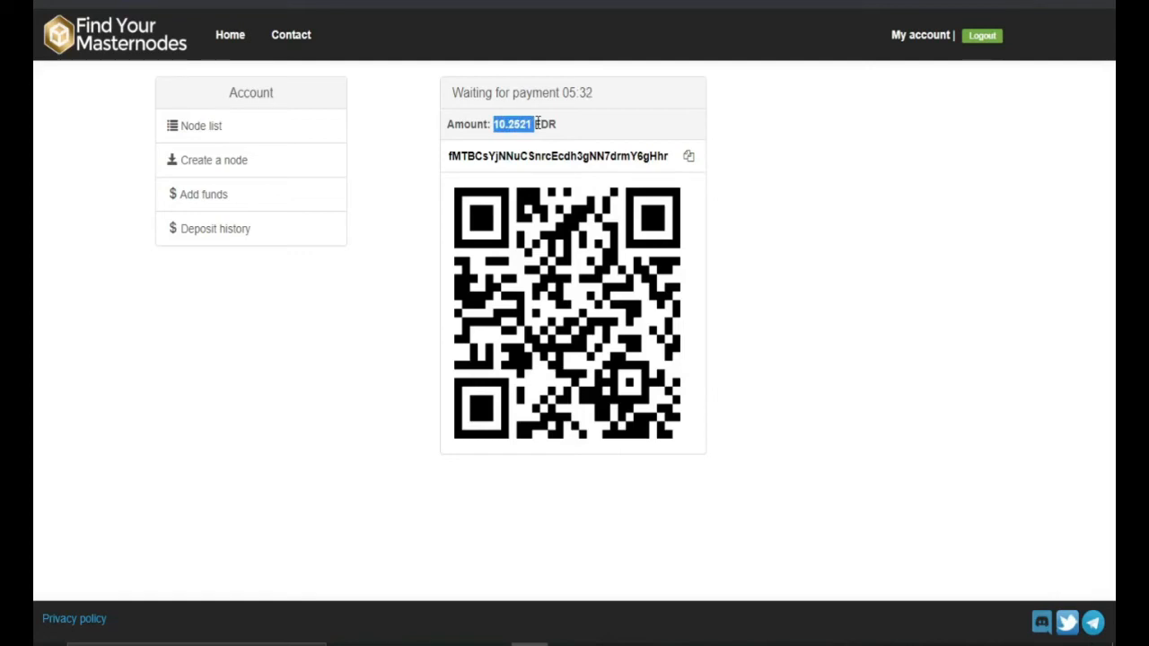
pyautogui.click(497, 128)
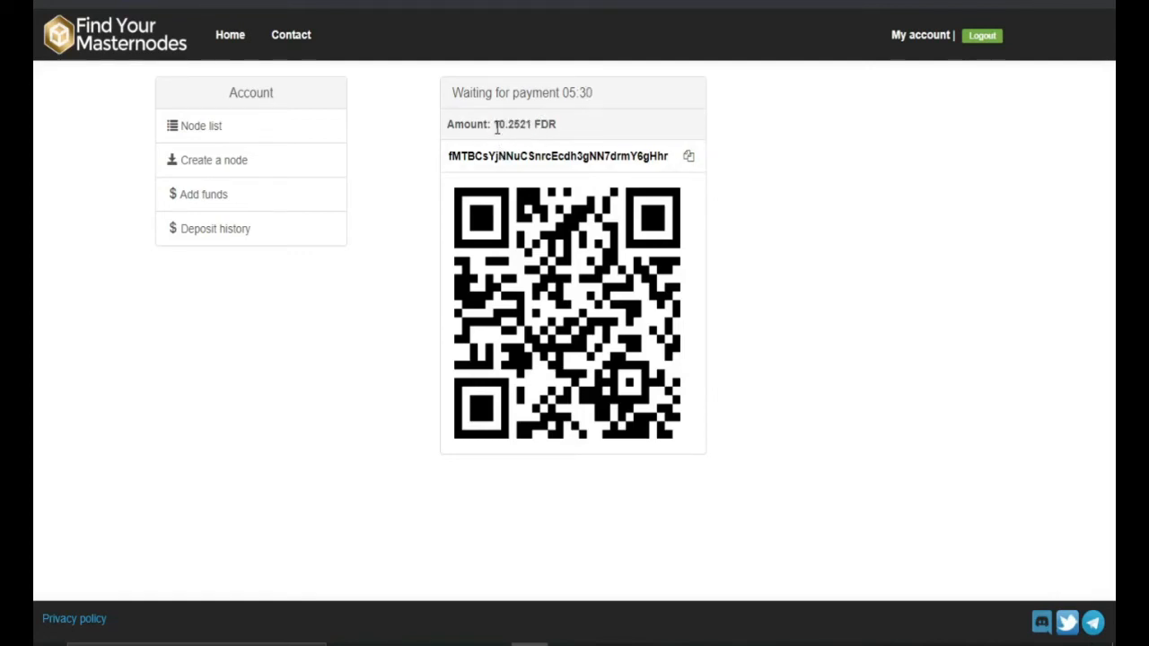
pyautogui.moveTo(496, 124); pyautogui.dragTo(534, 122)
# Step: Zoom the page to about 150% and highlight the payment amount
pyautogui.click(1106, 1)
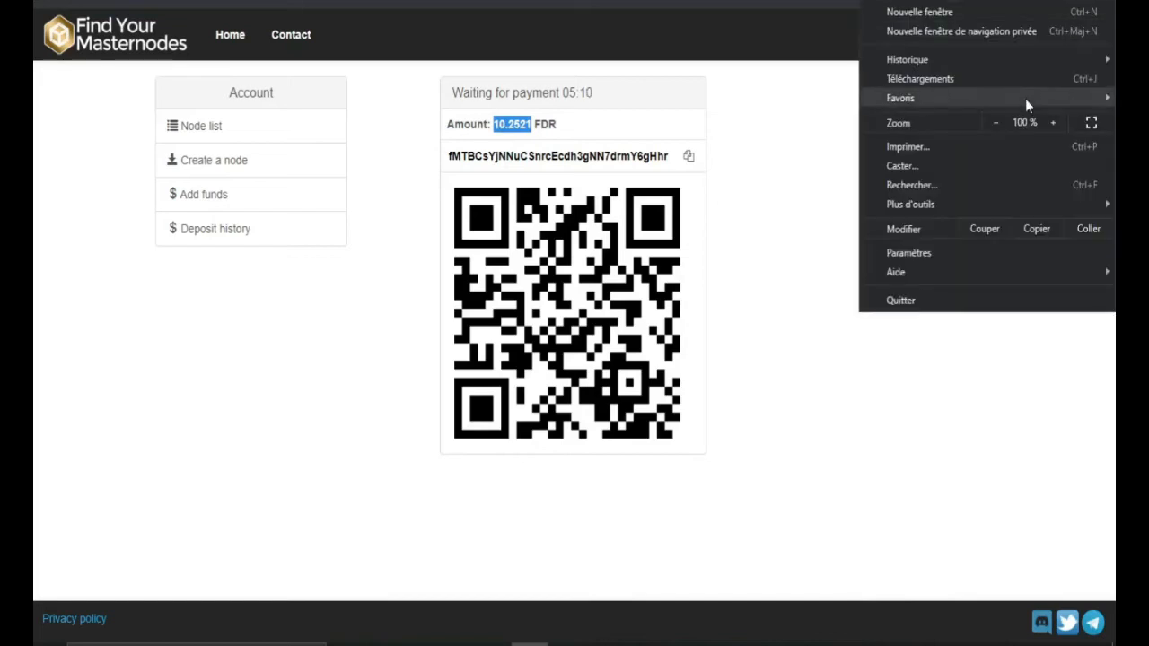
pyautogui.click(1055, 124)
pyautogui.click(1055, 124)
pyautogui.click(1055, 124)
pyautogui.click(595, 313)
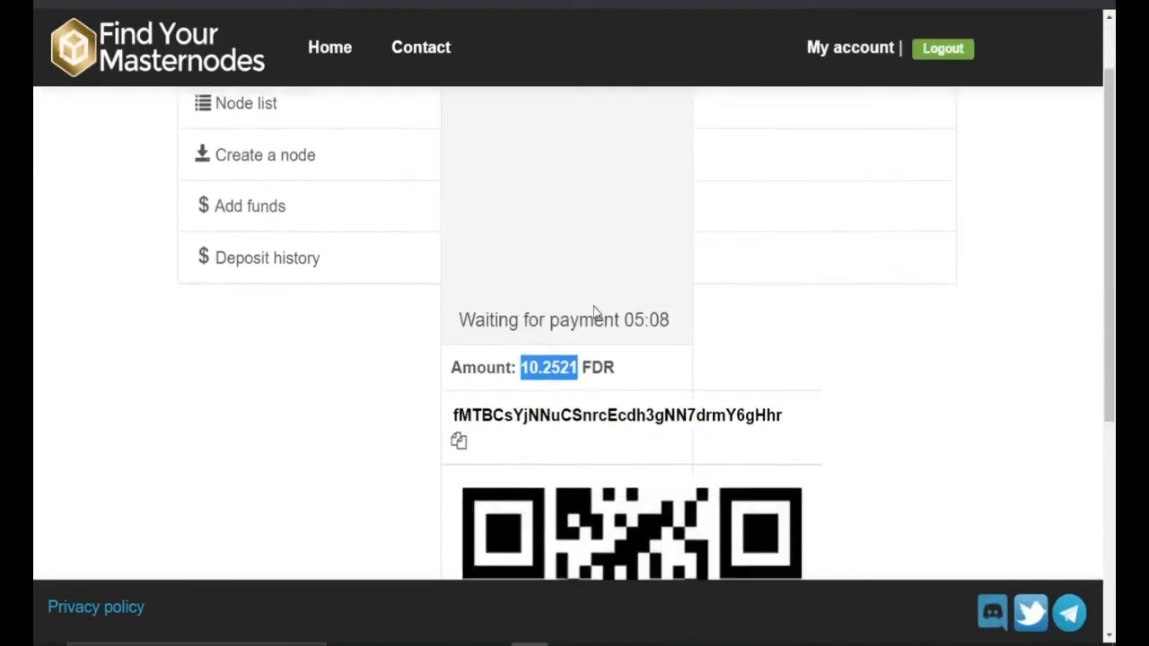
pyautogui.moveTo(521, 282); pyautogui.dragTo(578, 282)
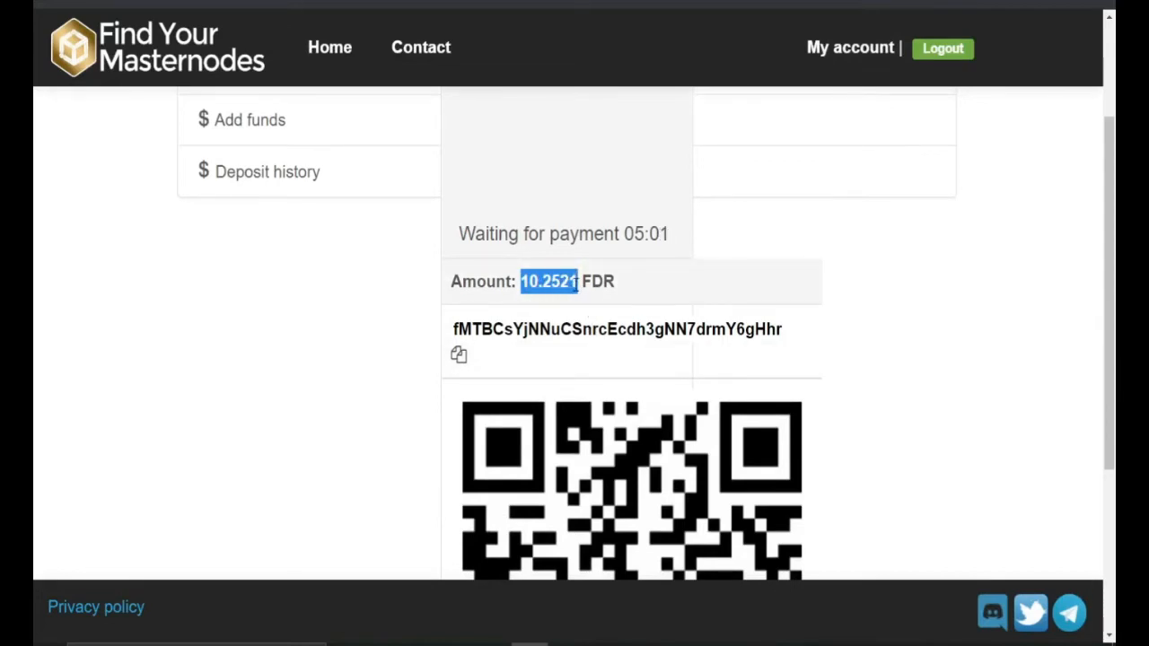
# Step: Return the page zoom to normal size and open the Deposit history
pyautogui.click(1102, 2)
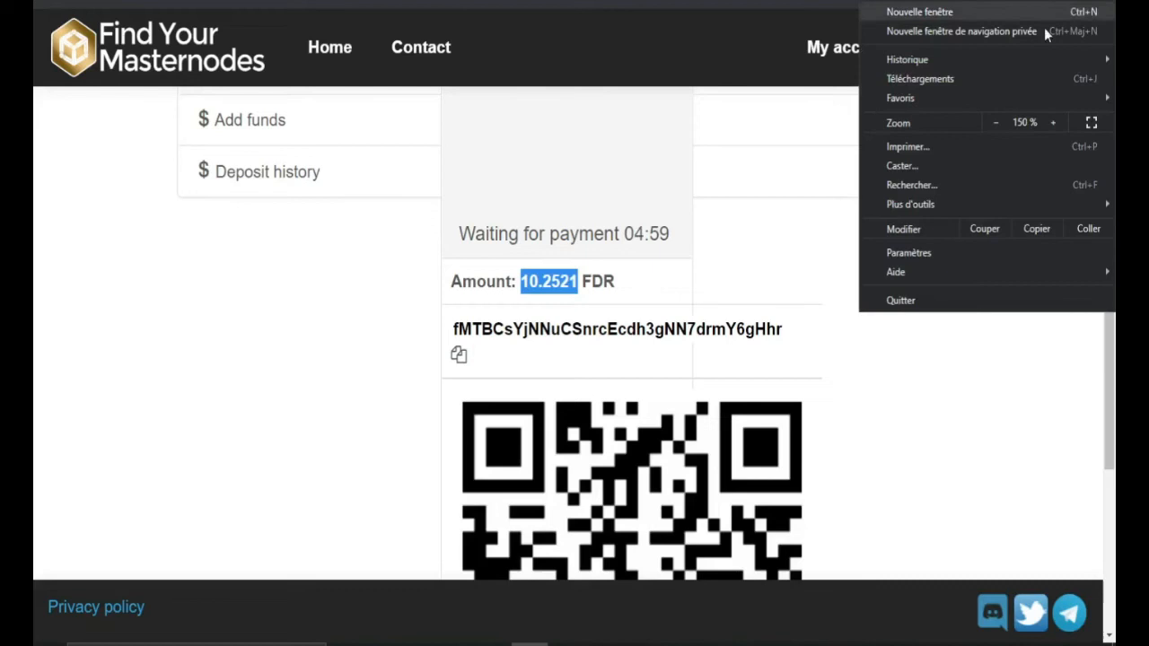
pyautogui.click(1004, 126)
pyautogui.click(995, 123)
pyautogui.click(799, 383)
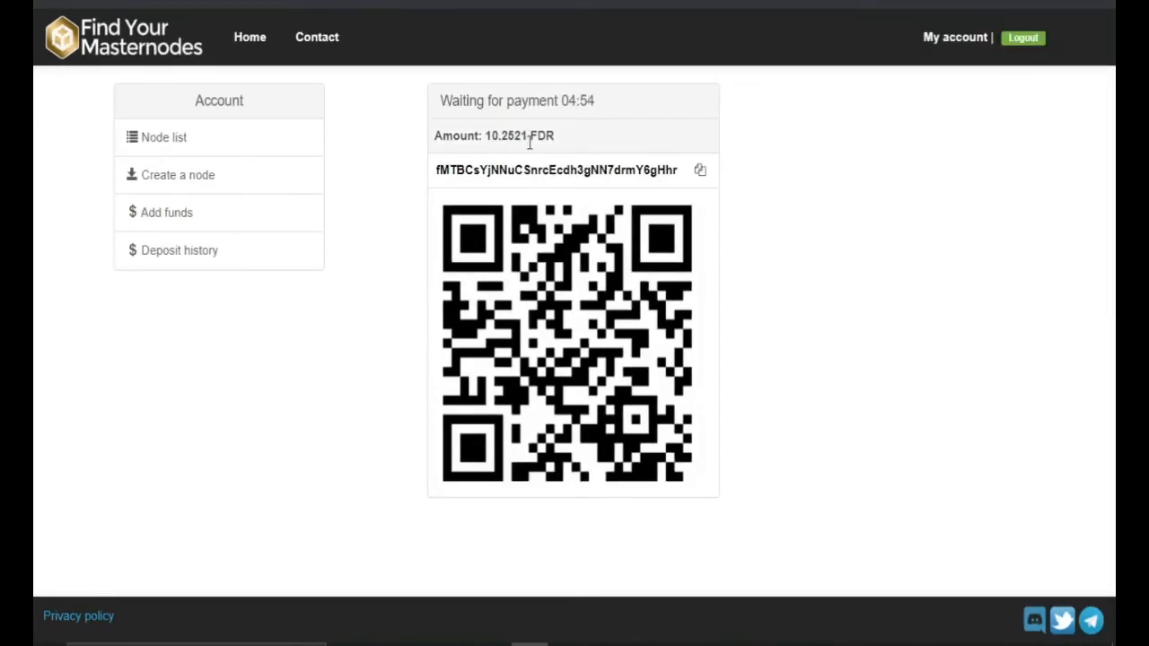
pyautogui.hotkey('ctrl', '-')
pyautogui.click(246, 210)
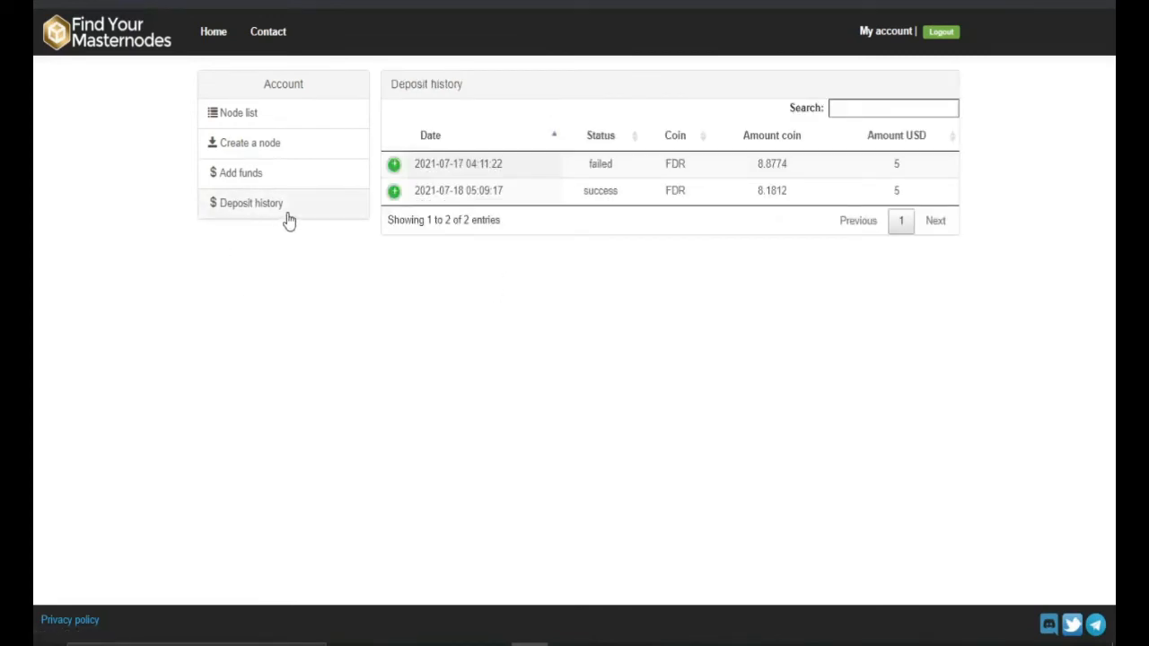
# Step: Point out the failed 8.8774 FDR and successful 8.1812 FDR deposits, then go to Create node
pyautogui.moveTo(587, 167); pyautogui.dragTo(626, 170)
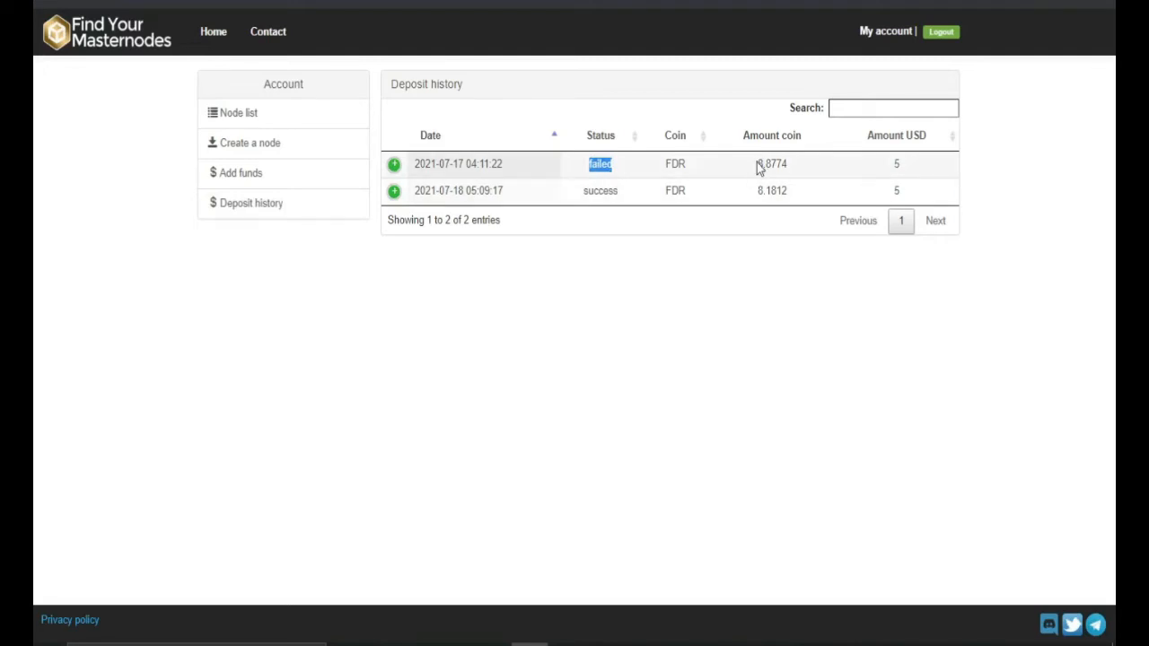
pyautogui.moveTo(760, 167); pyautogui.dragTo(797, 169)
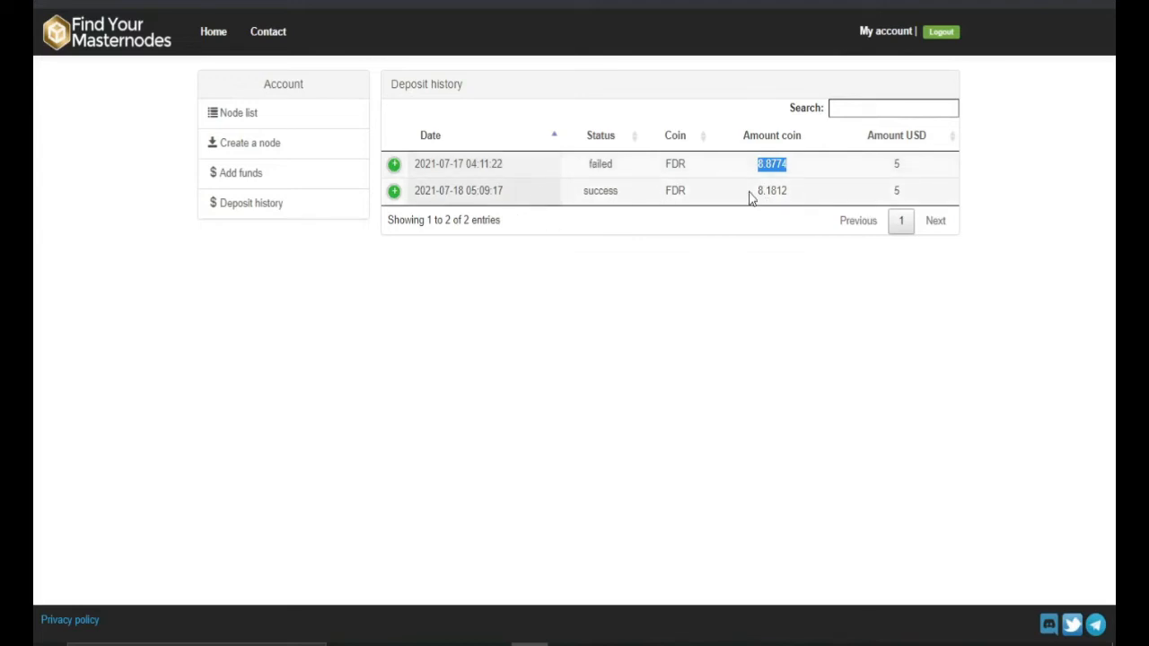
pyautogui.moveTo(756, 191); pyautogui.dragTo(797, 198)
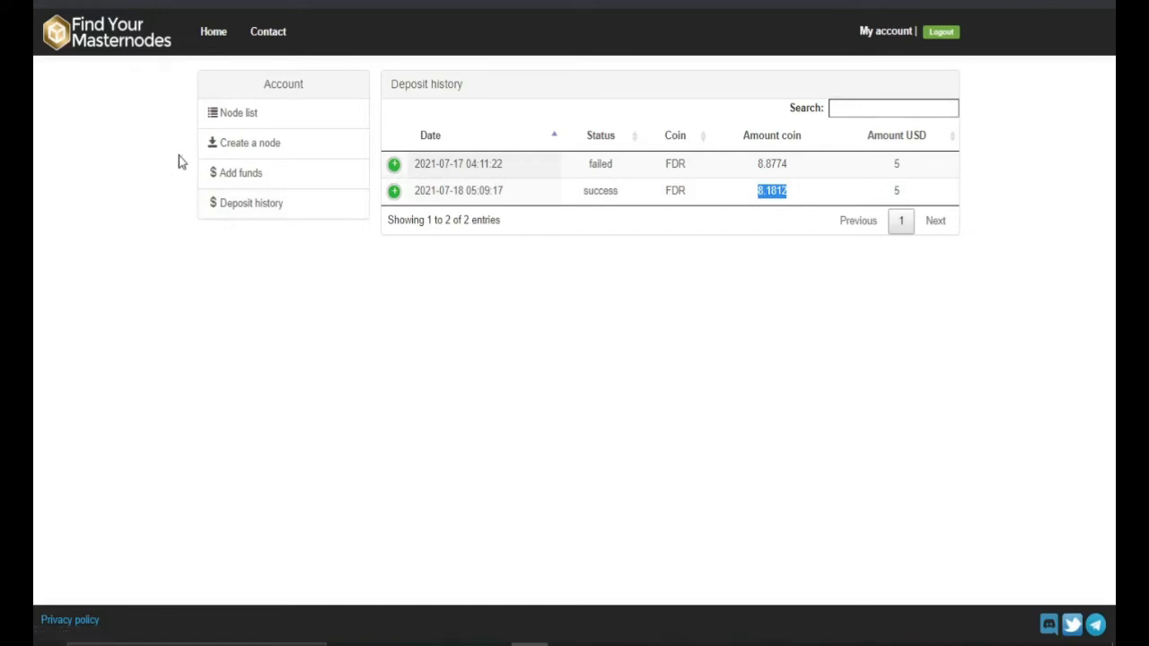
pyautogui.click(256, 148)
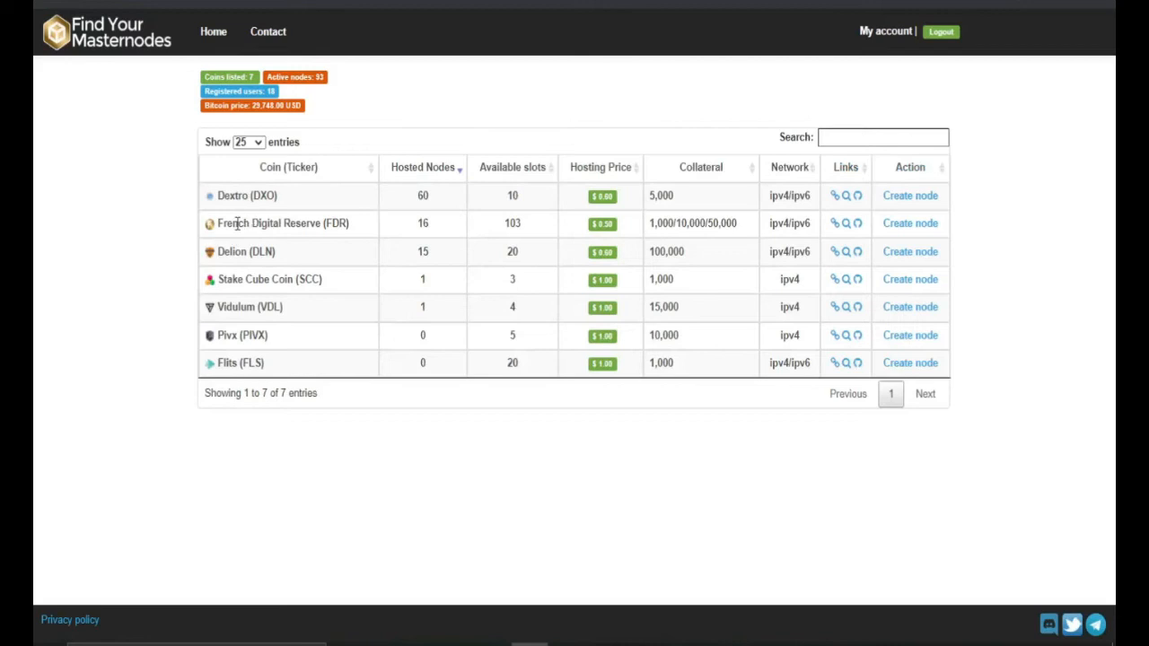
# Step: Start a French Digital Reserve masternode and enter CASHTRACKMN1 as its alias
pyautogui.click(904, 224)
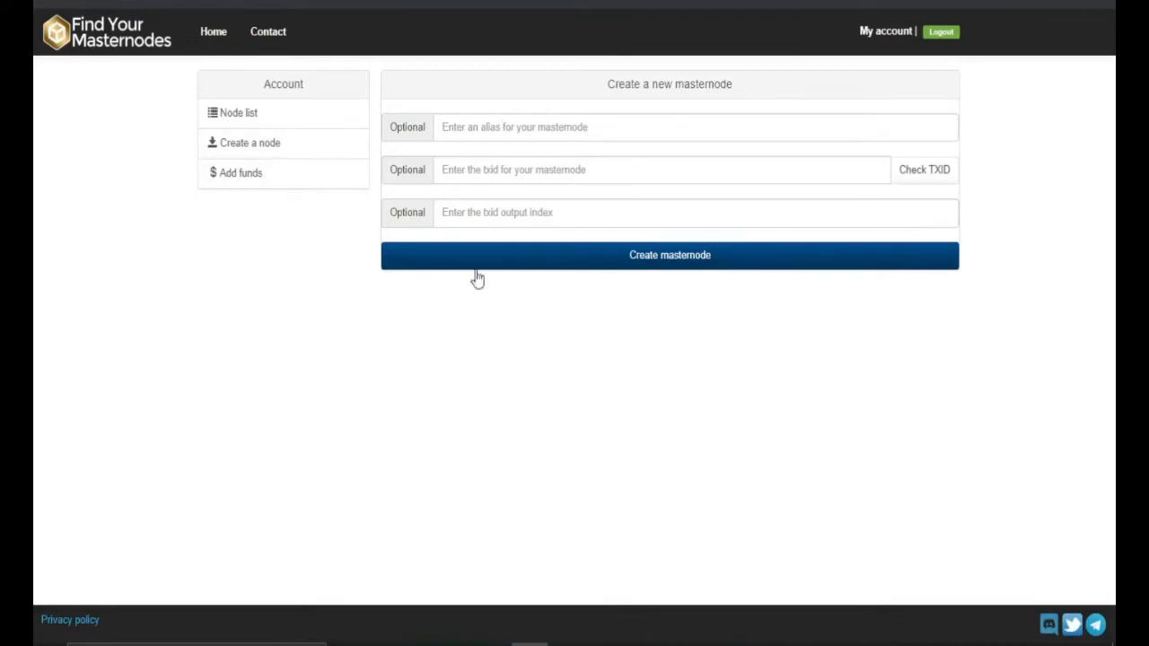
pyautogui.click(446, 128)
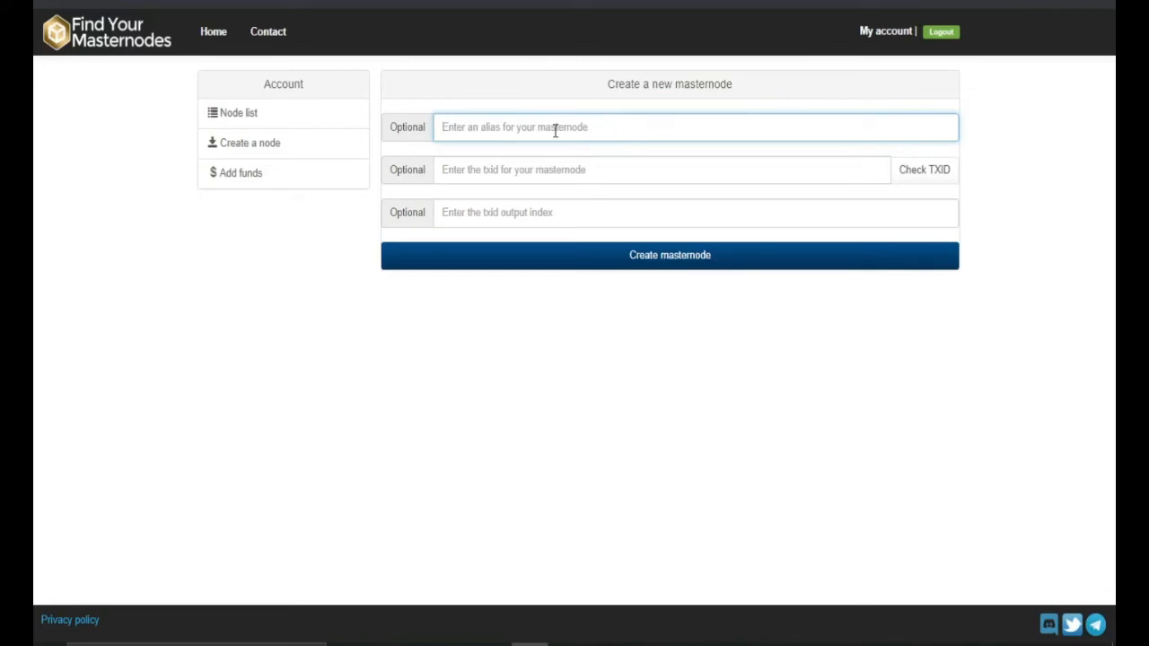
pyautogui.write('CASHTRACKMN1')
# Step: Bring the FDR wallet forward to show its 30134.79 FDR balance overview
pyautogui.click(677, 644)
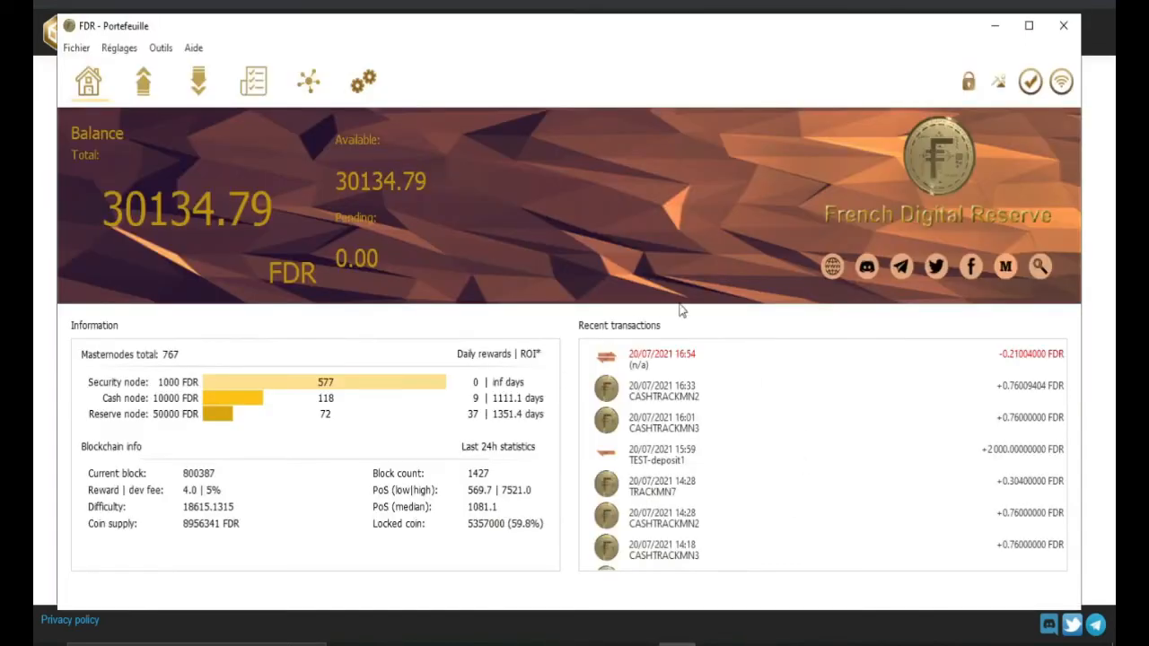
pyautogui.moveTo(667, 360)
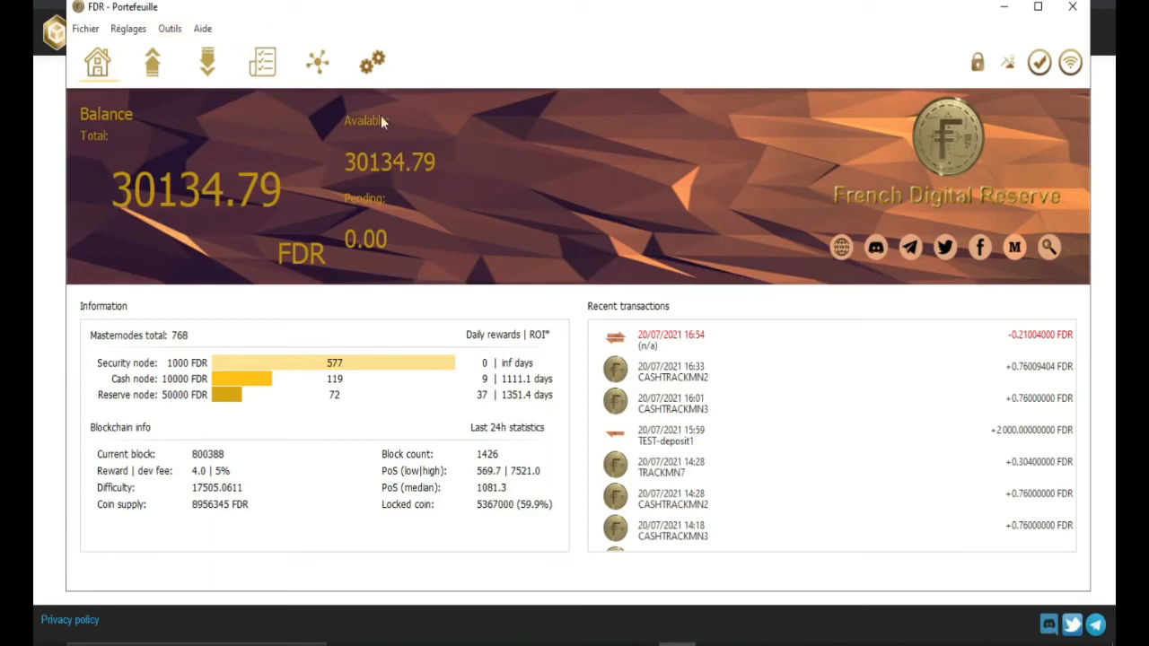
pyautogui.click(170, 29)
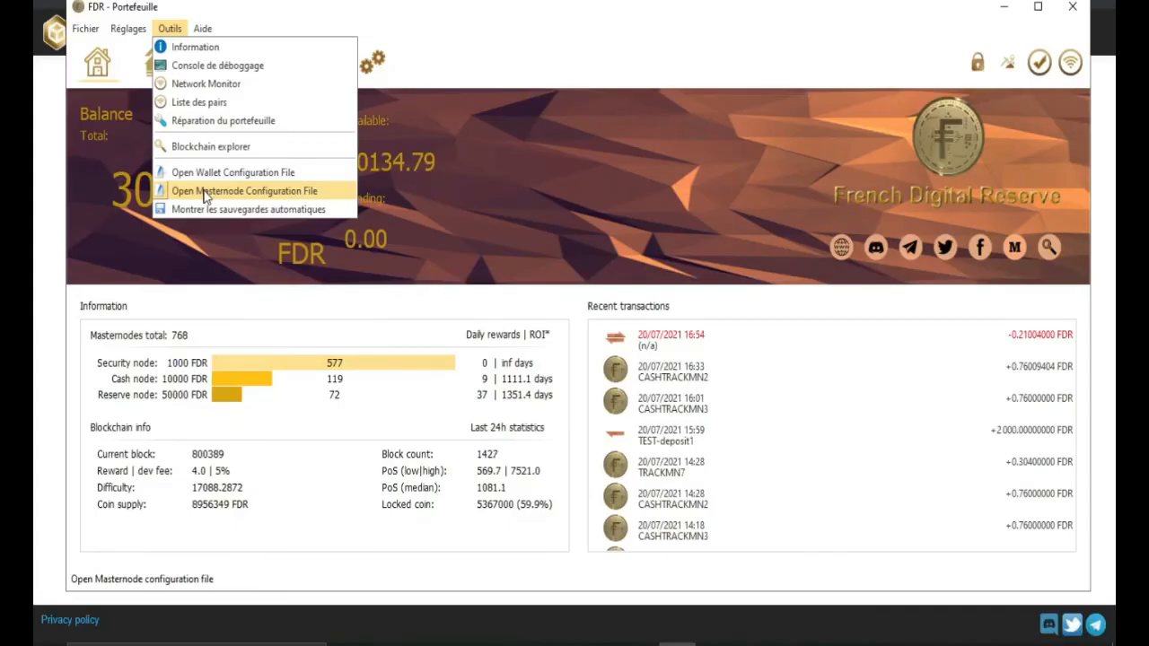
pyautogui.click(205, 191)
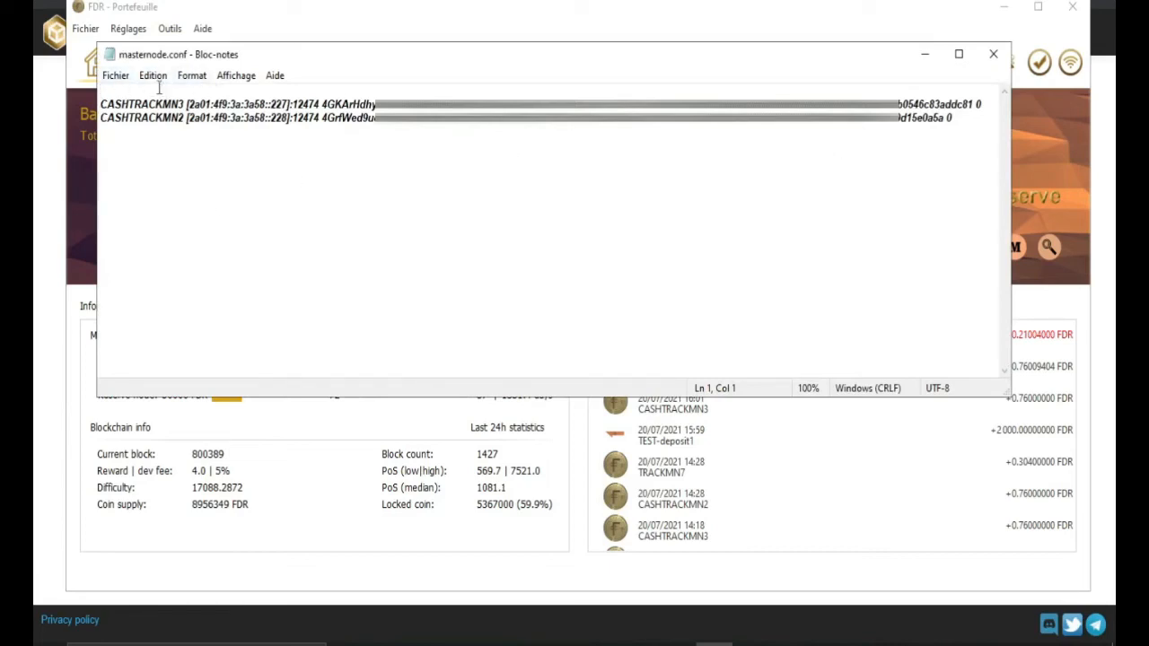
pyautogui.click(116, 76)
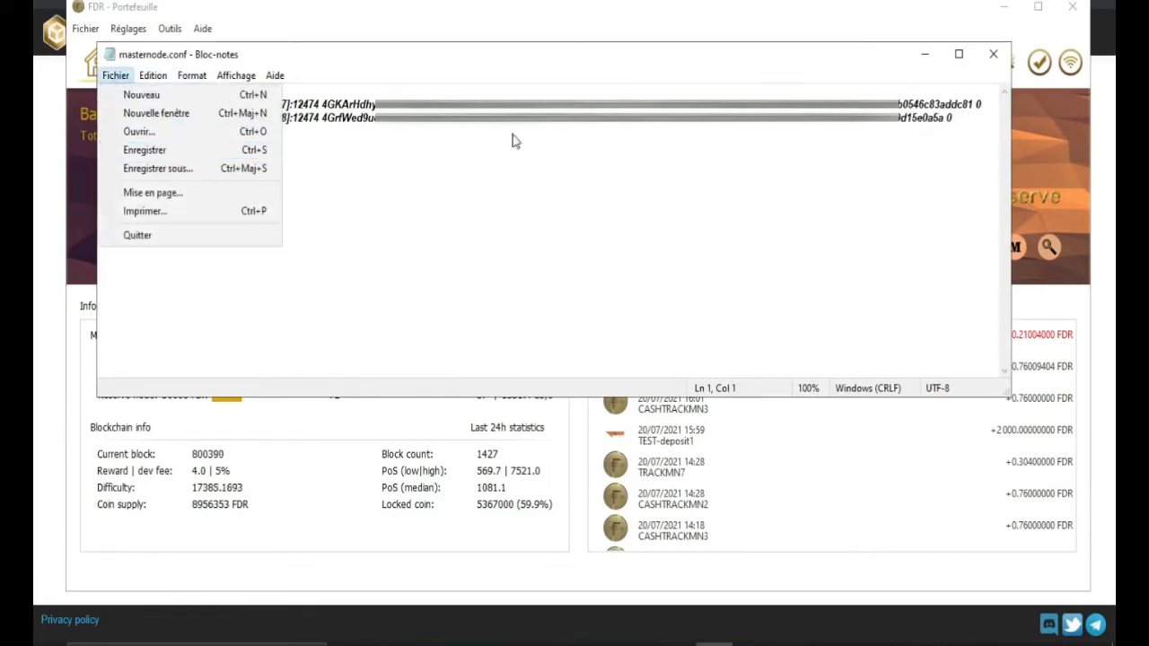
pyautogui.click(994, 54)
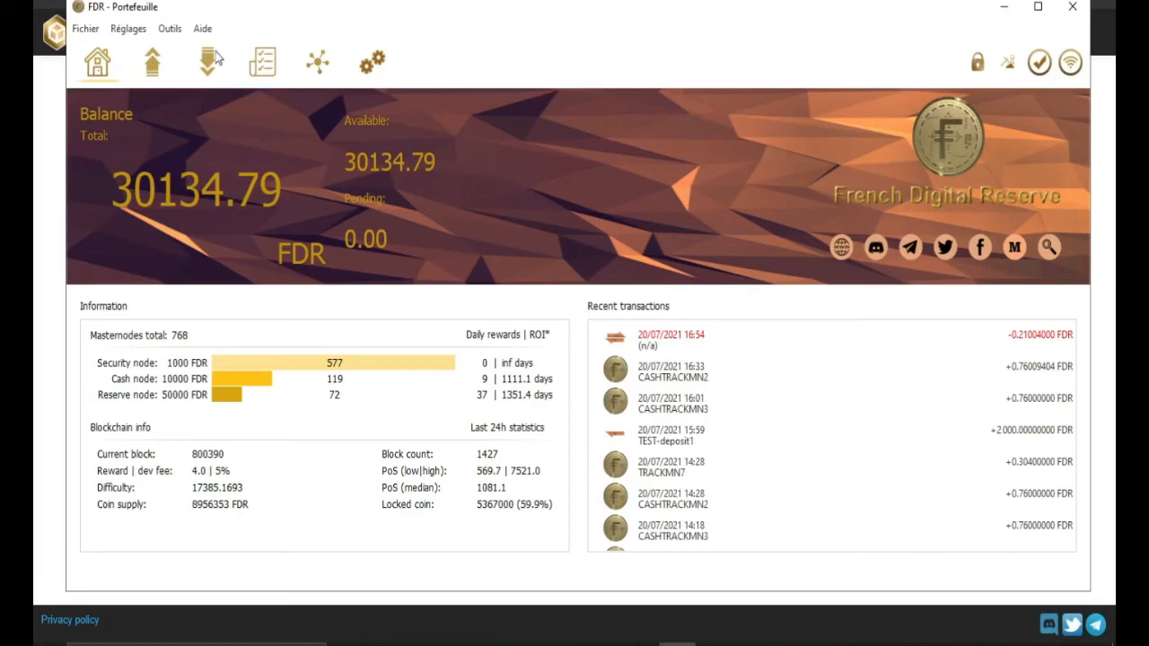
# Step: Copy the transaction ID of the (n/a) Payment to yourself entry from the wallet's history
pyautogui.moveTo(664, 339)
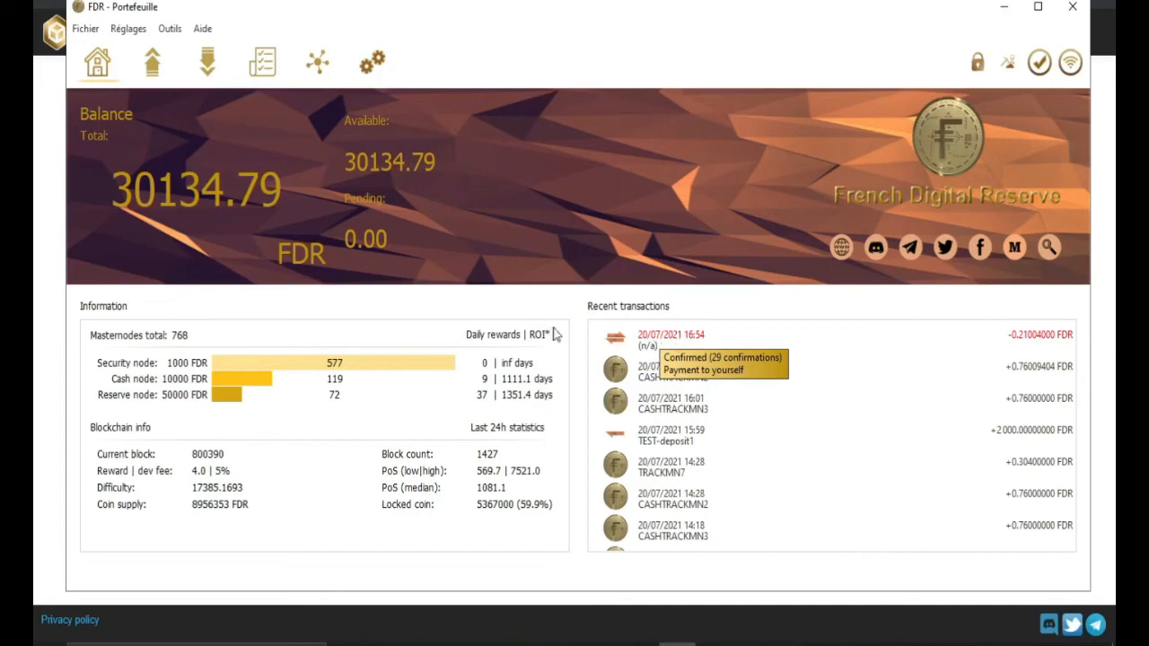
pyautogui.click(260, 68)
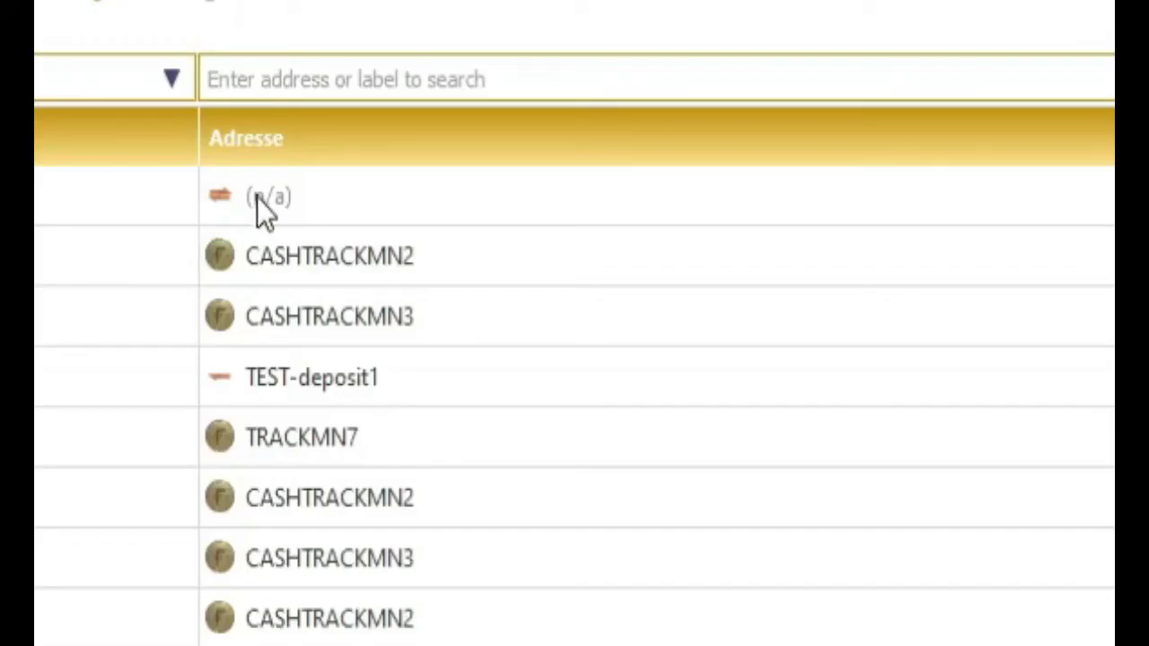
pyautogui.rightClick(257, 198)
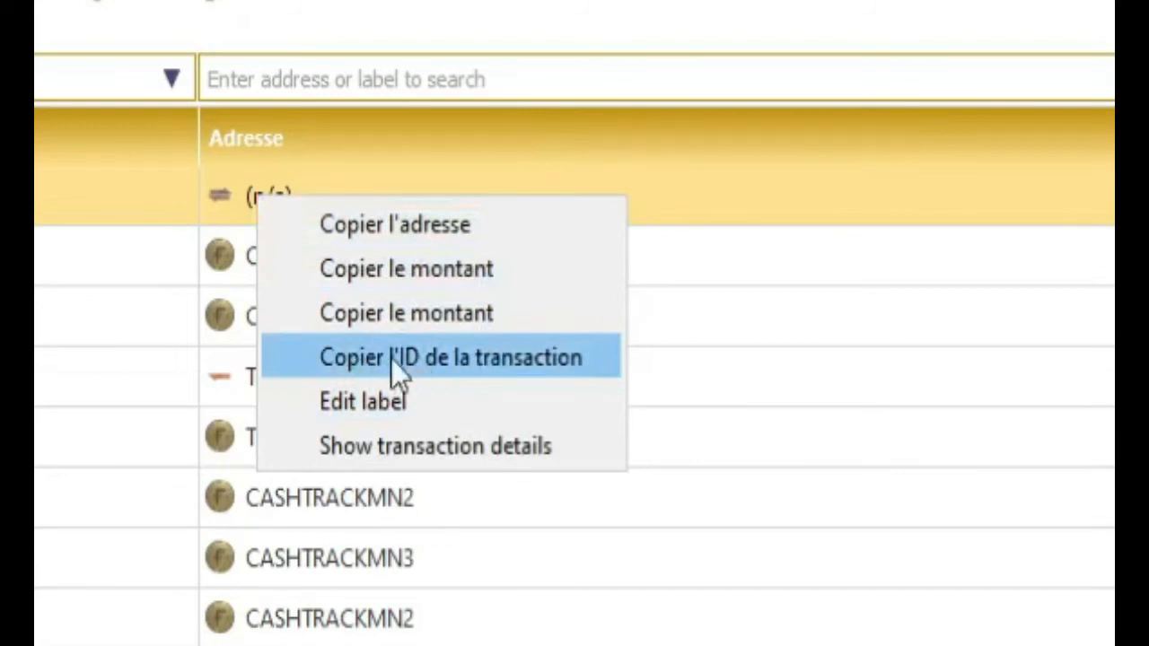
pyautogui.click(441, 358)
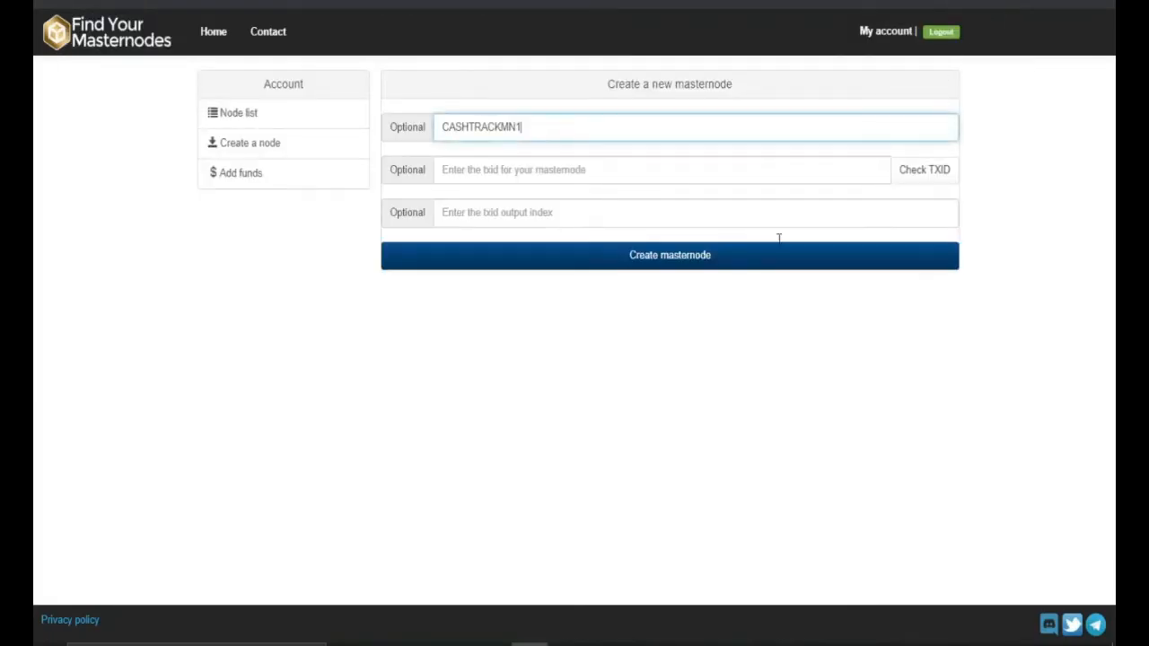
# Step: Paste the transaction ID, confirm it is valid, and create the CASHTRACKMN1 masternode
pyautogui.click(474, 161)
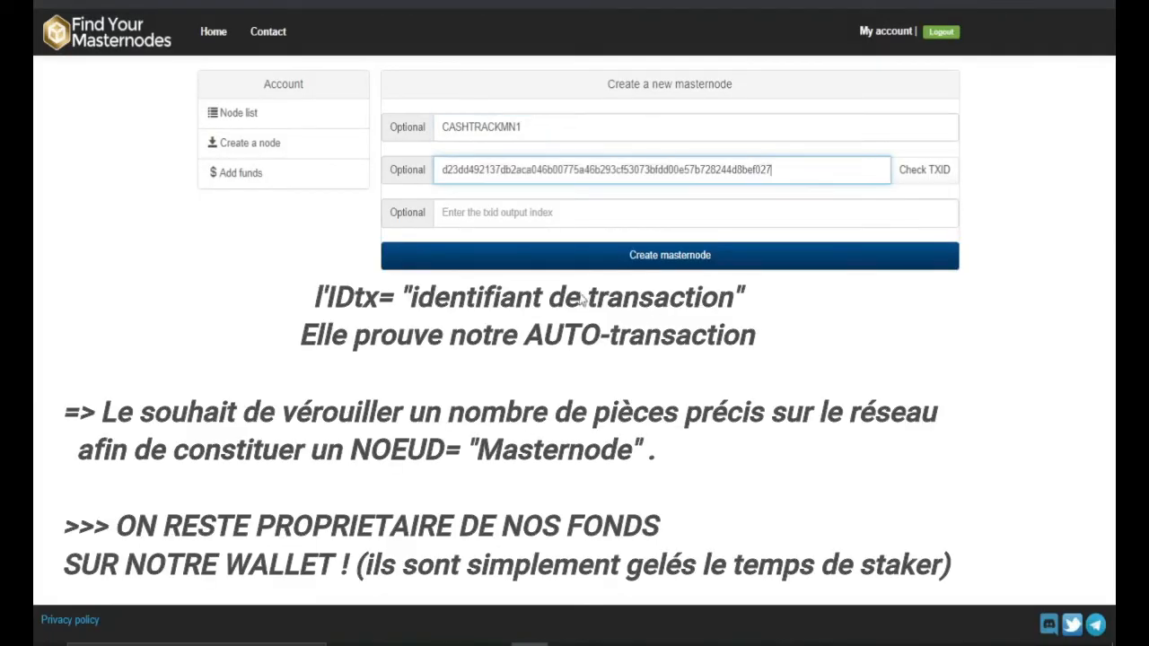
pyautogui.click(928, 179)
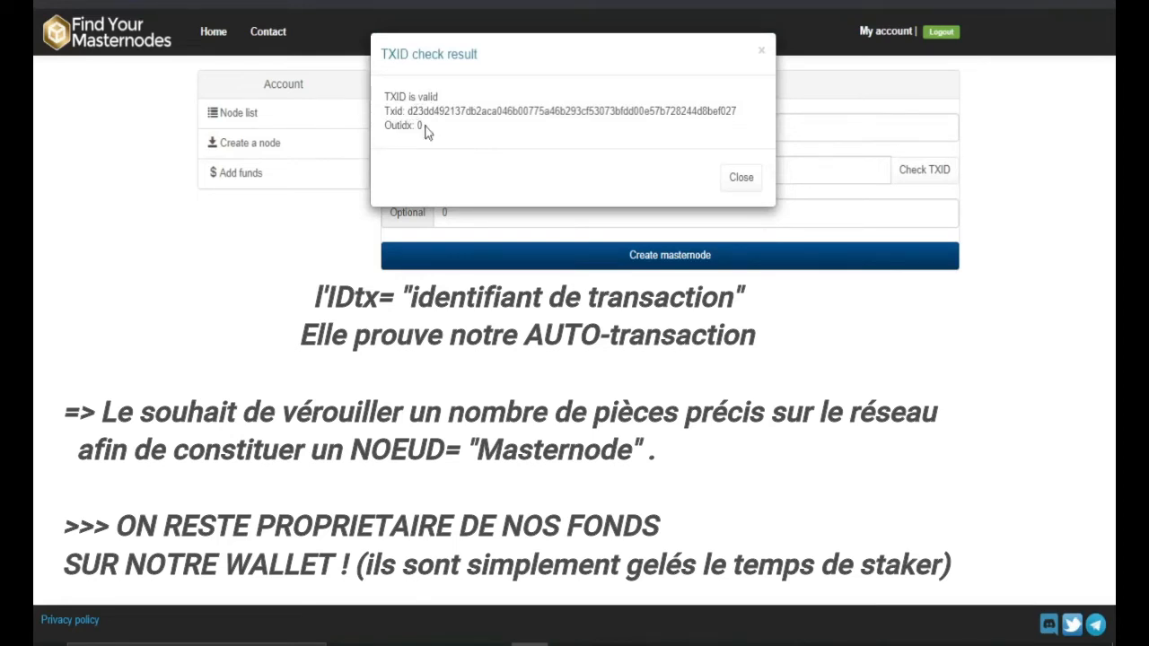
pyautogui.click(741, 178)
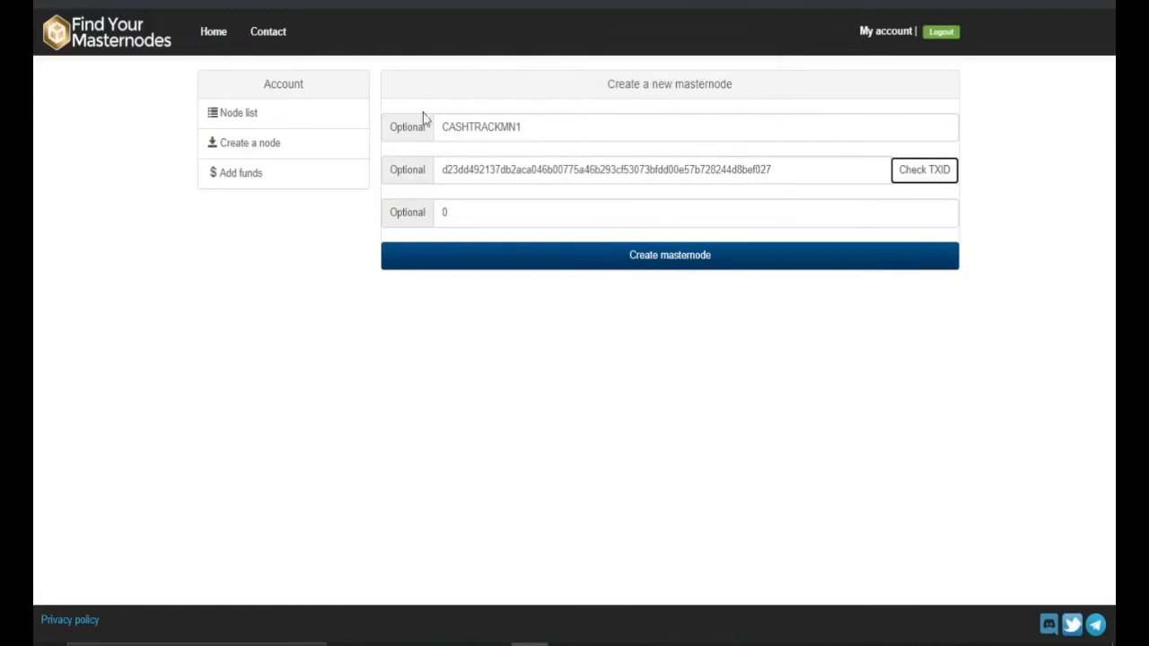
pyautogui.click(660, 270)
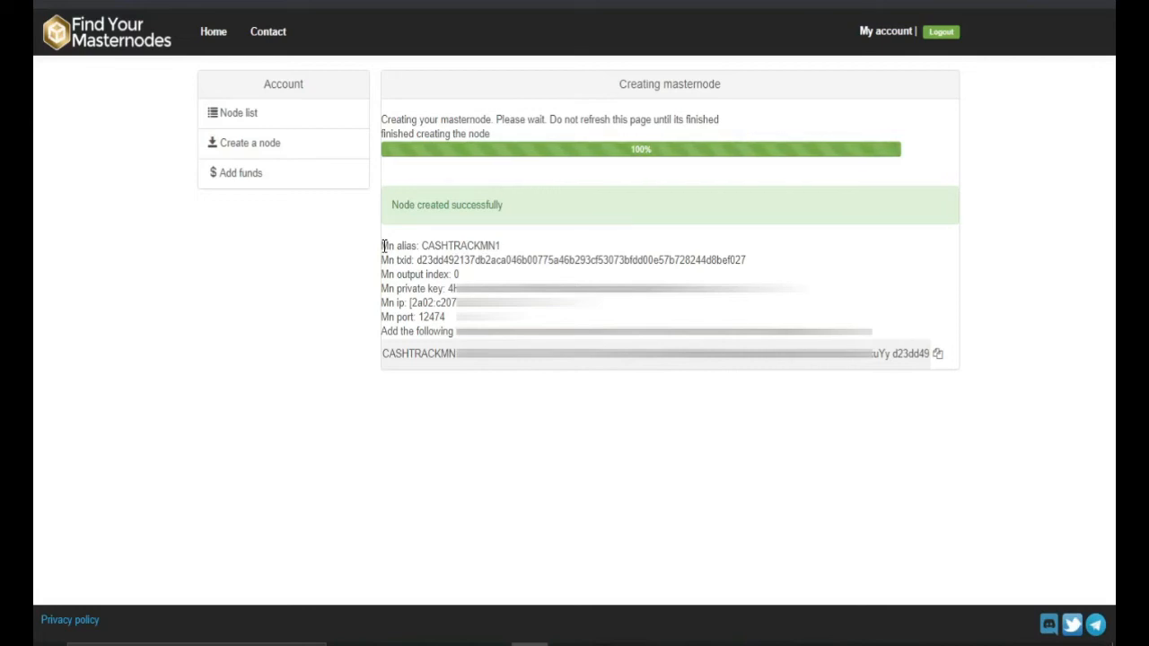
# Step: Review CASHTRACKMN1's alias, private key, IP and port 12474, and copy its masternode.conf line
pyautogui.moveTo(383, 245); pyautogui.dragTo(511, 235)
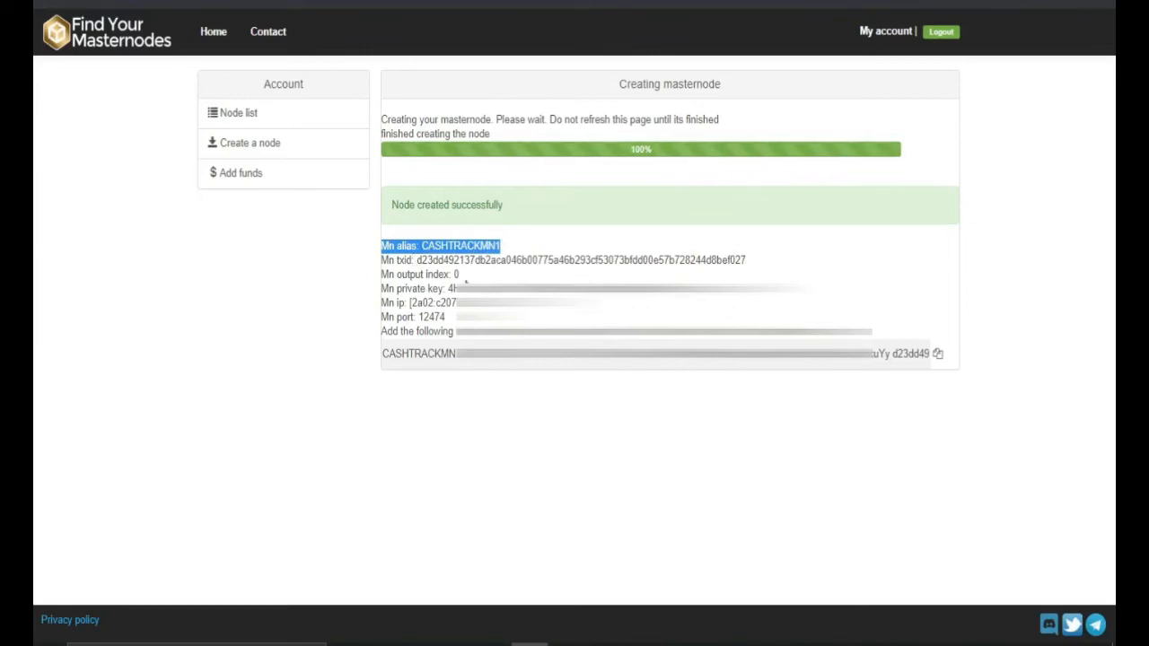
pyautogui.doubleClick(453, 288)
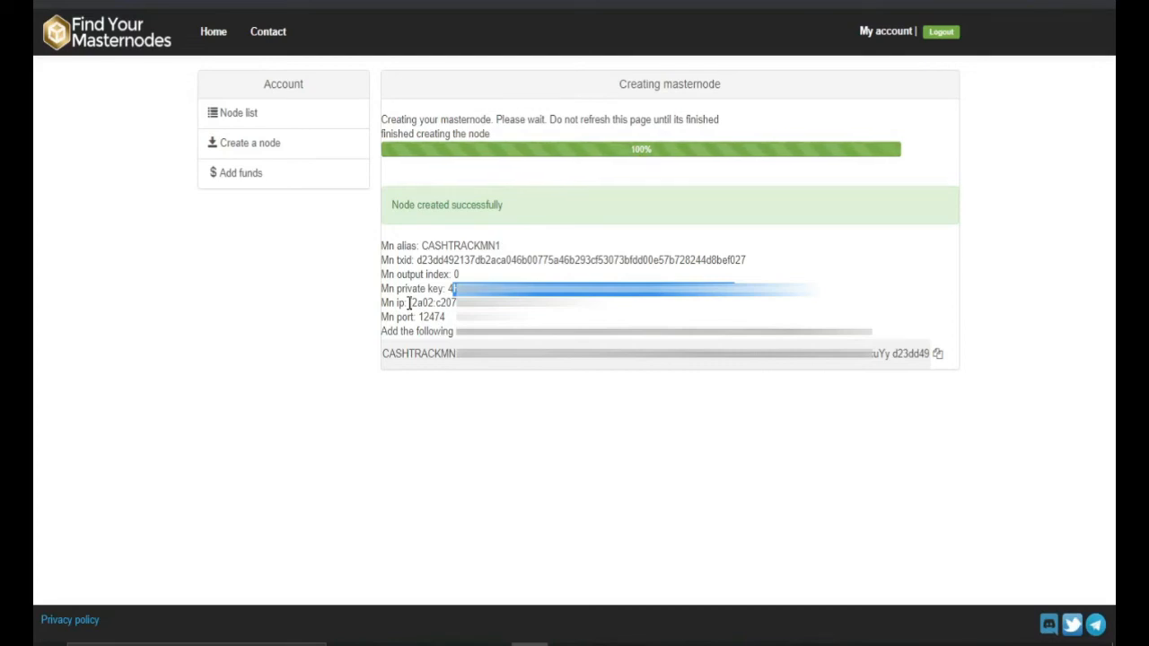
pyautogui.moveTo(408, 303); pyautogui.dragTo(590, 306)
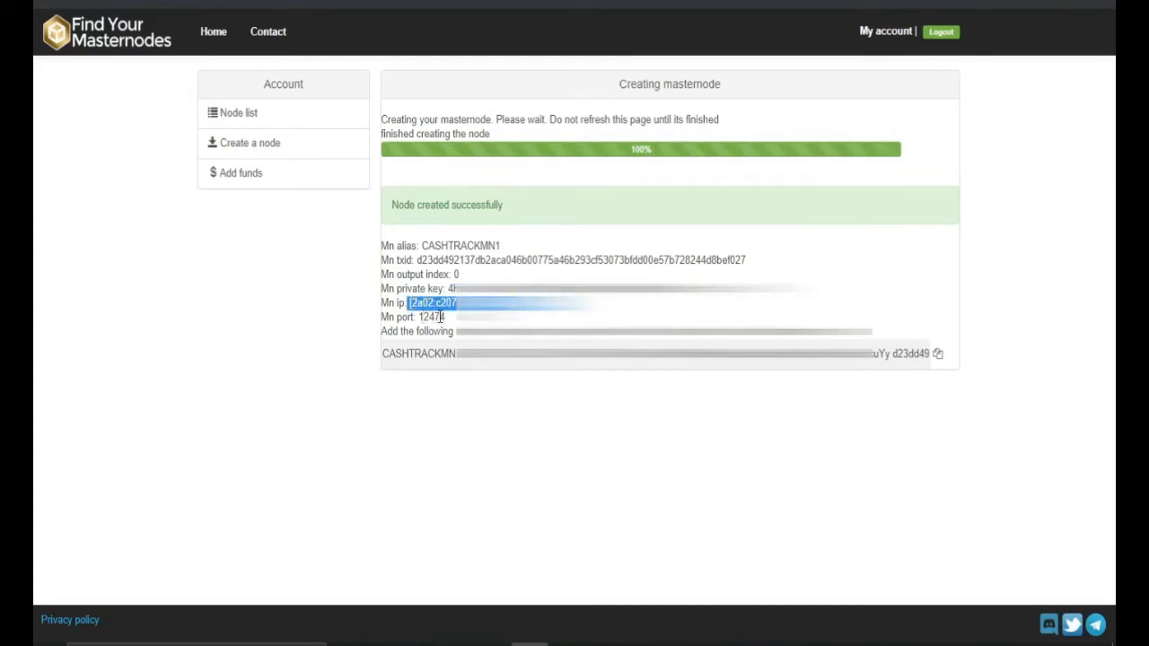
pyautogui.moveTo(445, 318); pyautogui.dragTo(418, 318)
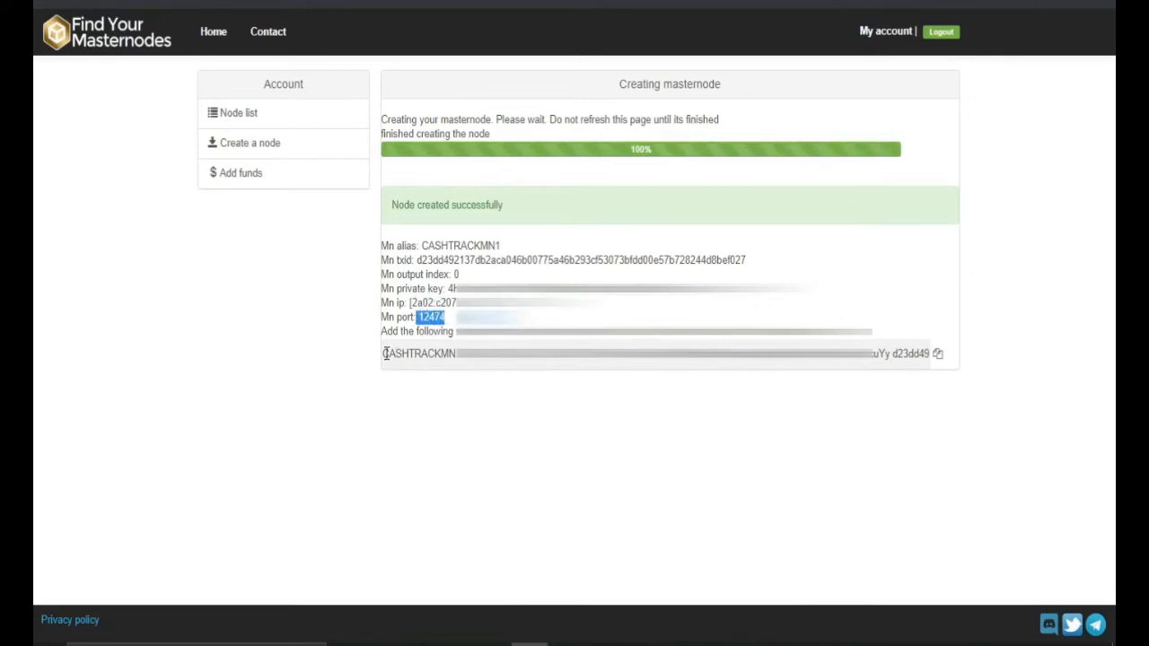
pyautogui.moveTo(385, 352); pyautogui.dragTo(941, 357)
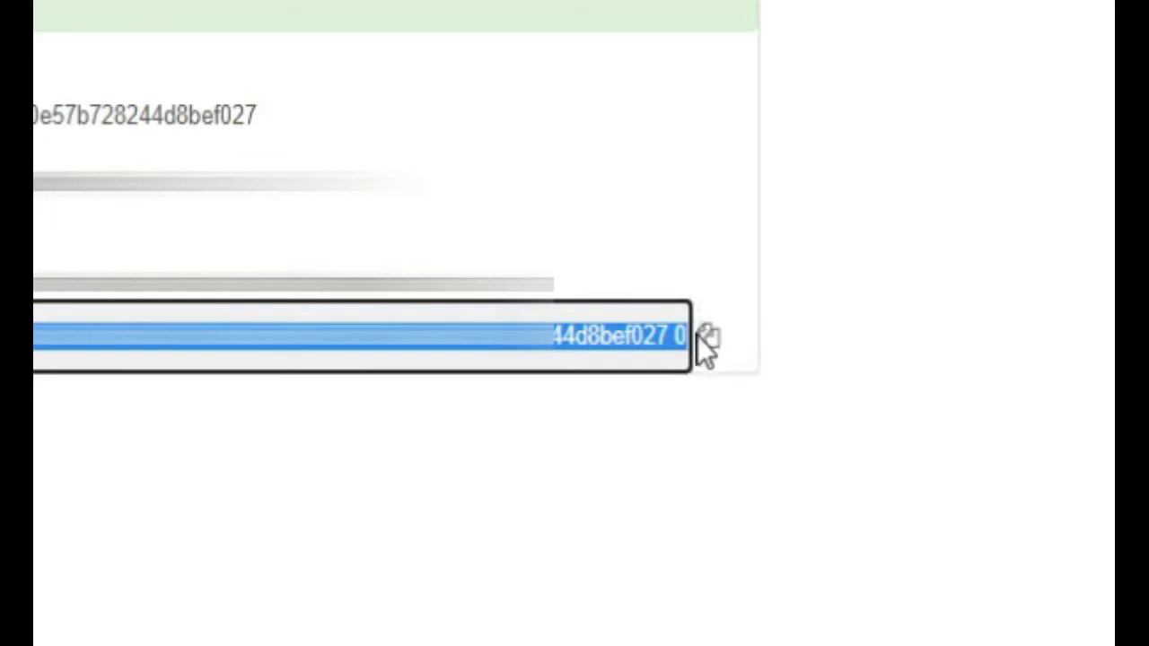
pyautogui.click(36, 386)
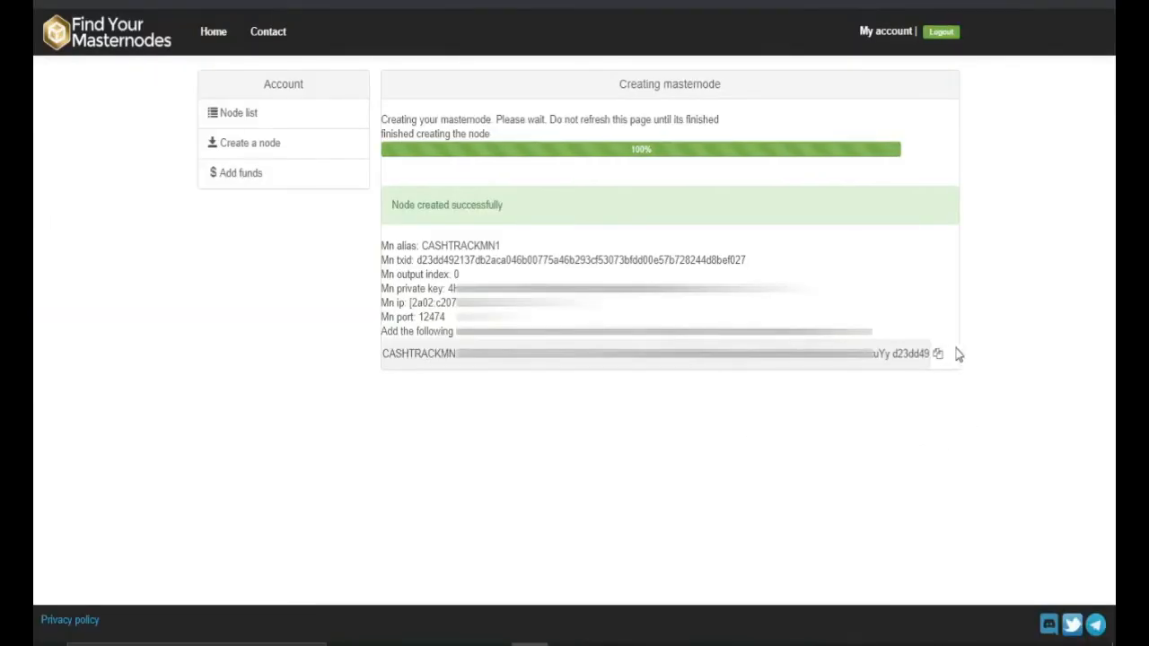
pyautogui.click(937, 354)
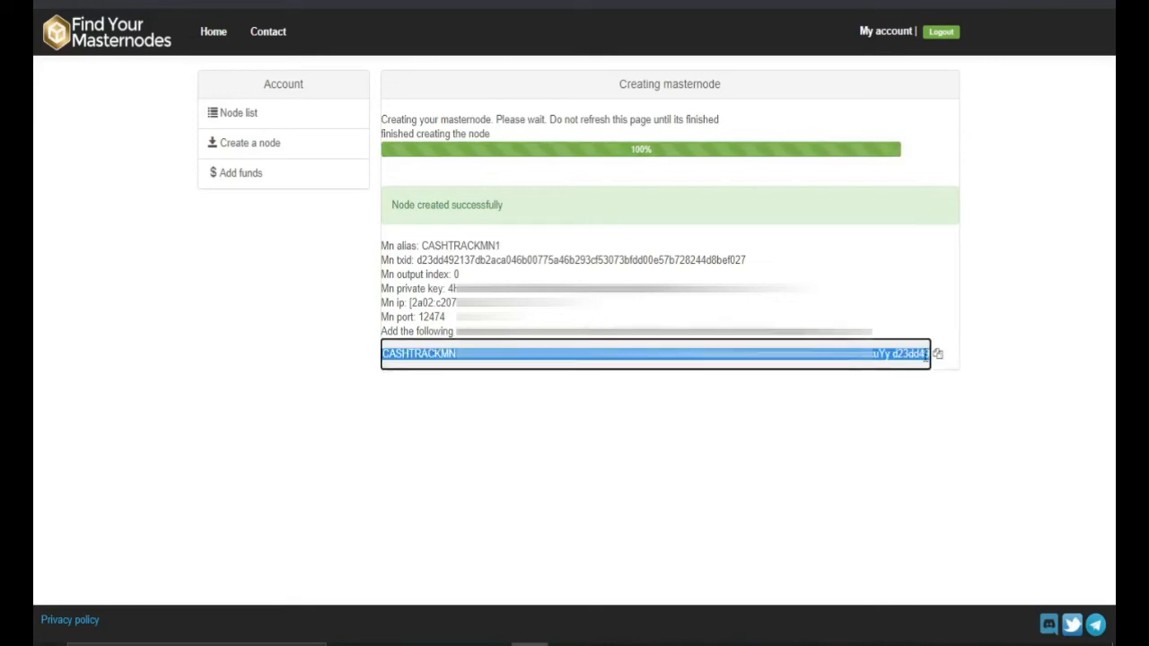
pyautogui.click(677, 643)
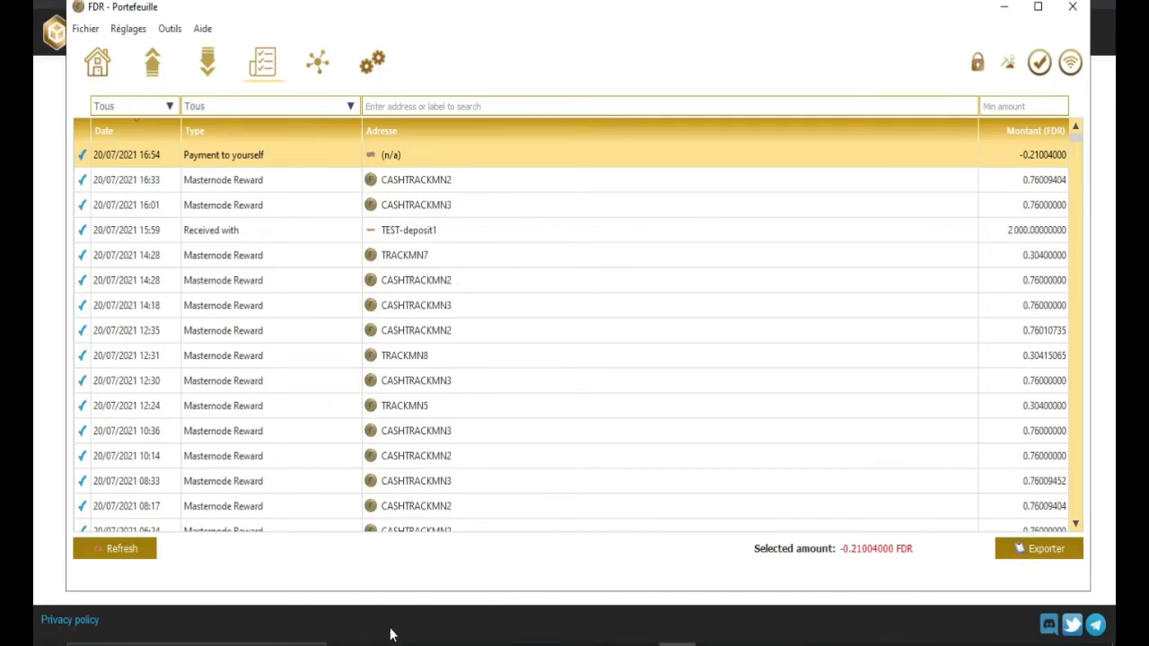
# Step: Browse the C: drive in File Explorer and check the wallet's overview page
pyautogui.click(455, 644)
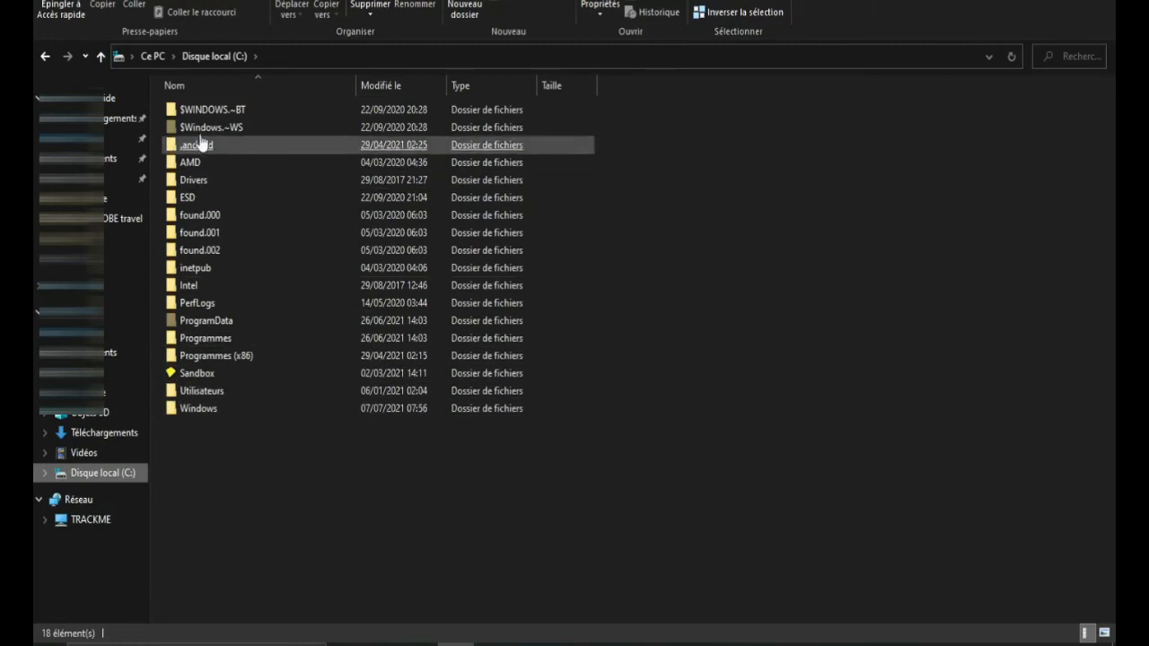
pyautogui.click(235, 109)
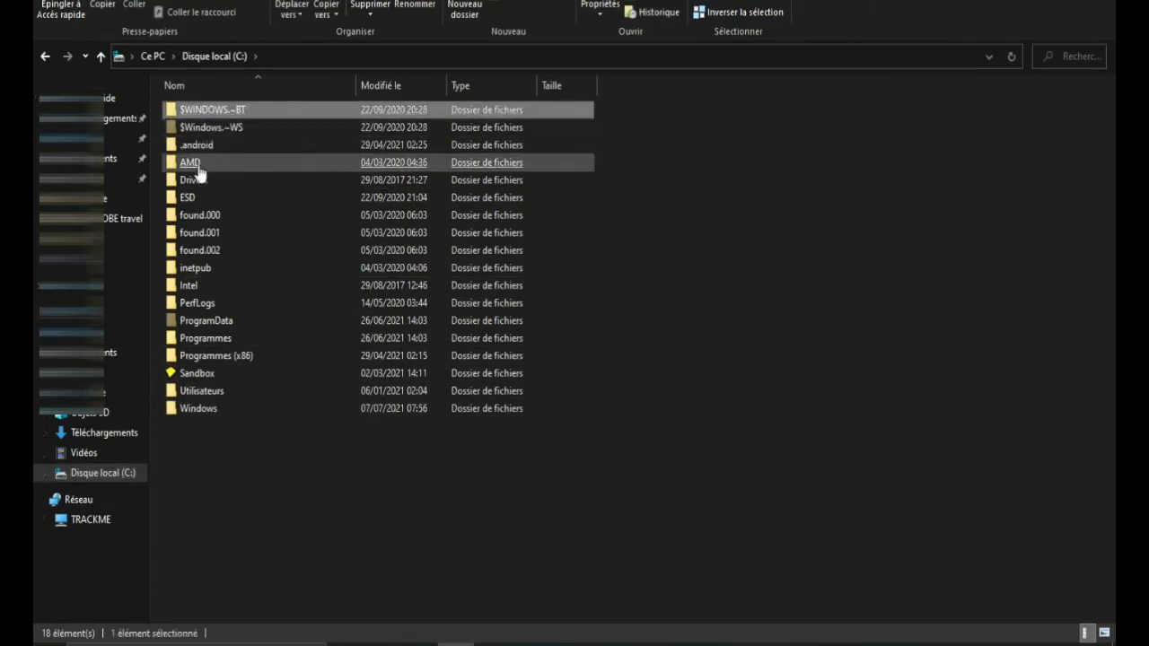
pyautogui.click(189, 373)
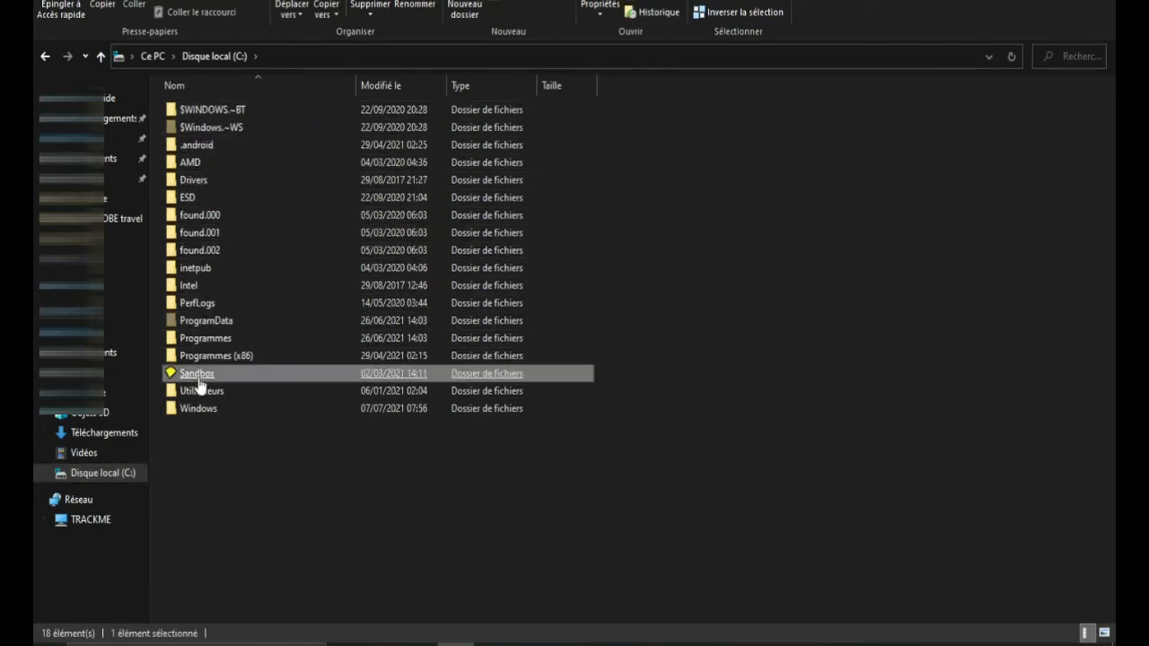
pyautogui.click(678, 644)
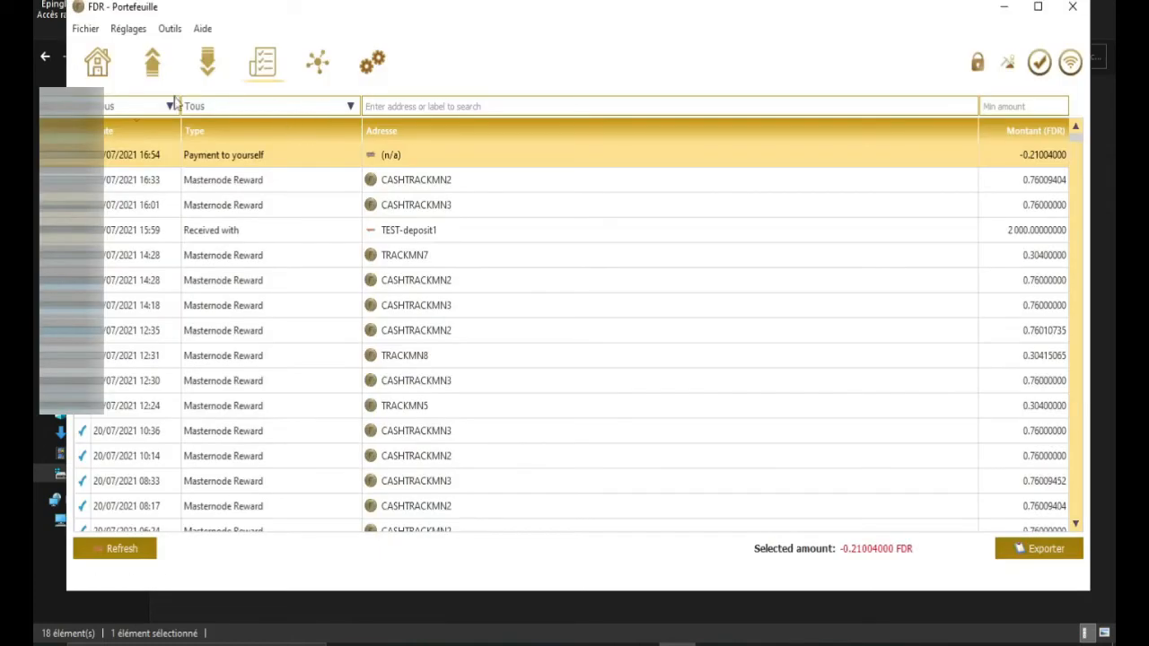
pyautogui.click(97, 63)
pyautogui.click(456, 644)
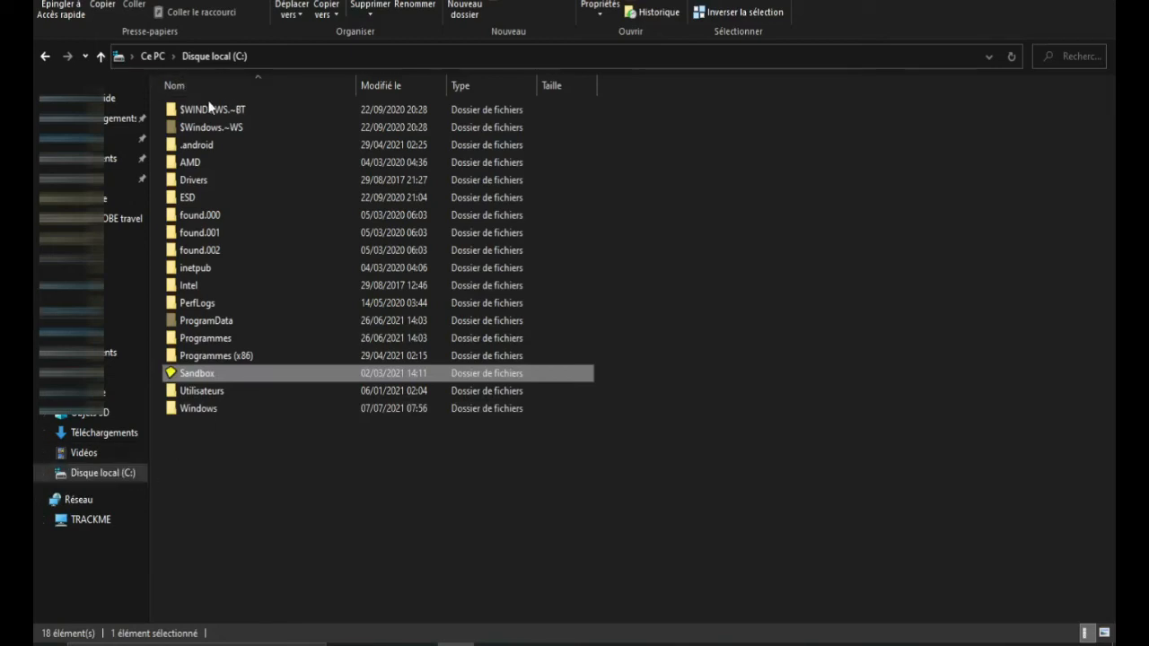
# Step: Navigate Utilisateurs, the user folder, AppData and Roaming into the fdreserve data folder
pyautogui.doubleClick(192, 392)
pyautogui.doubleClick(192, 145)
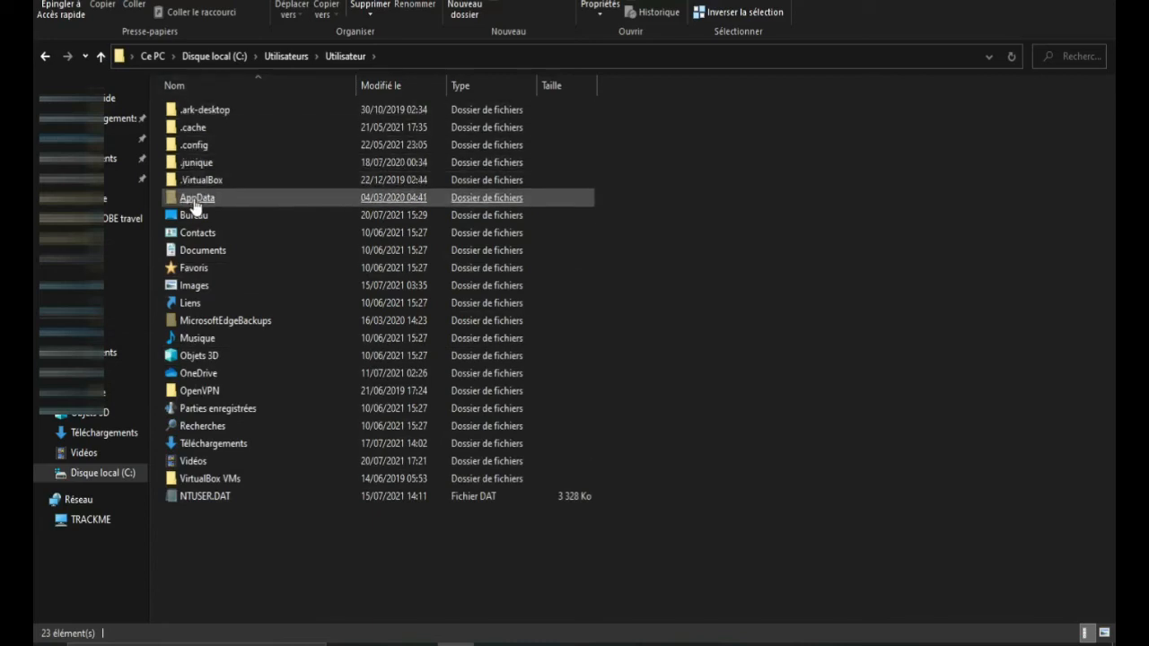
pyautogui.doubleClick(200, 202)
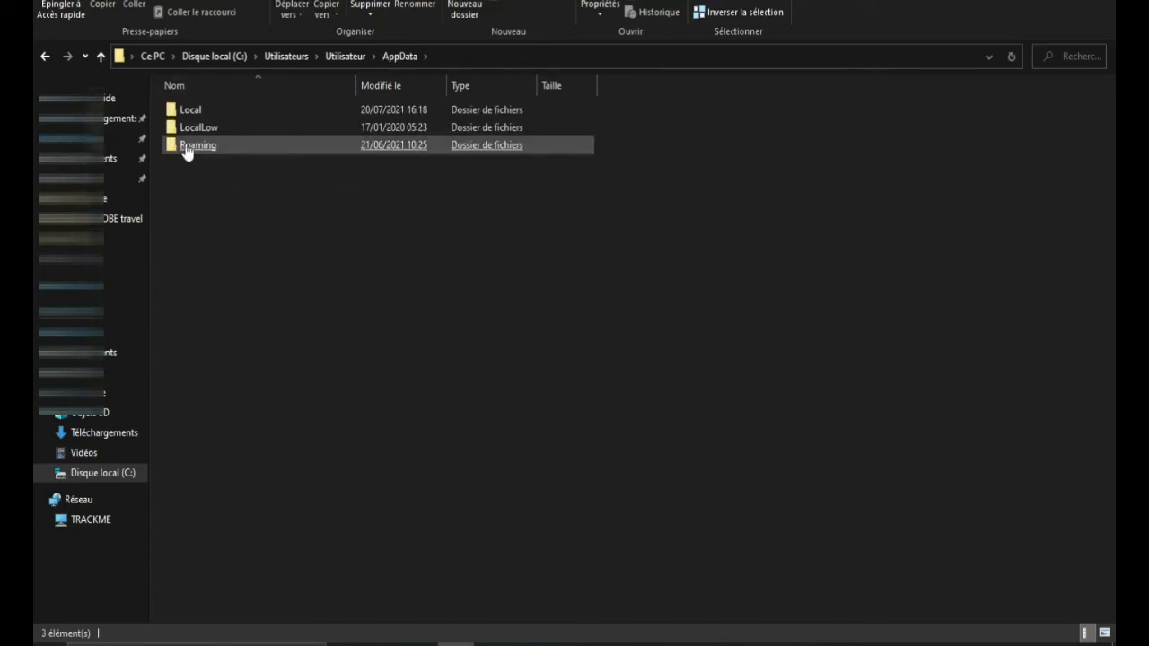
pyautogui.click(185, 147)
pyautogui.doubleClick(186, 148)
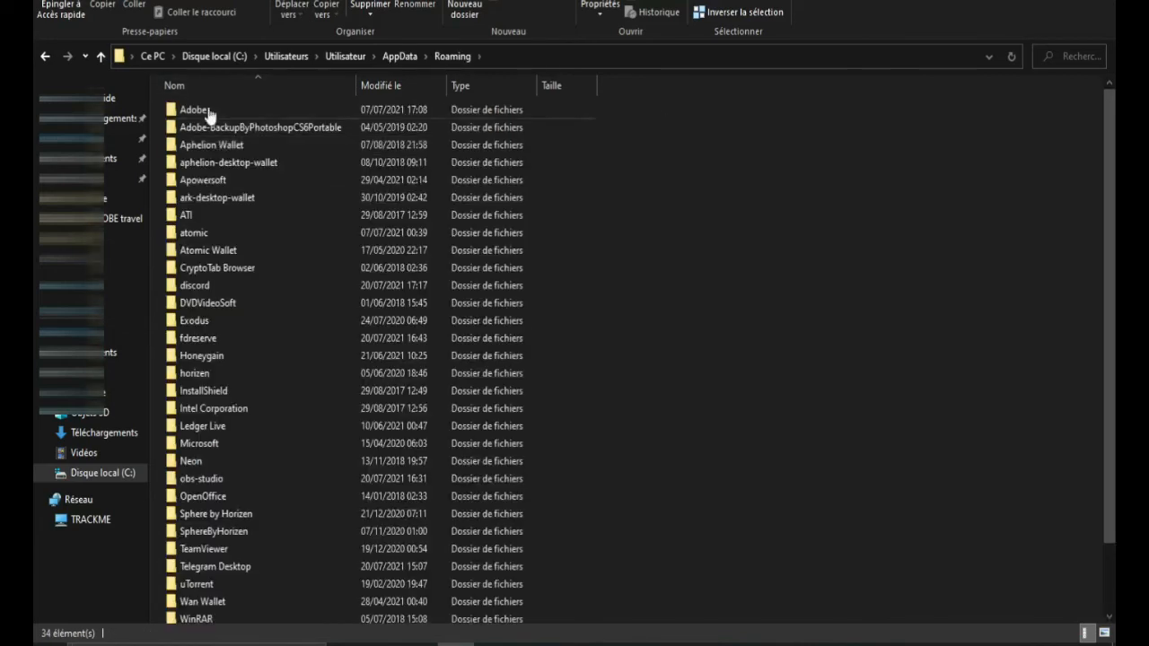
pyautogui.doubleClick(200, 339)
pyautogui.click(202, 339)
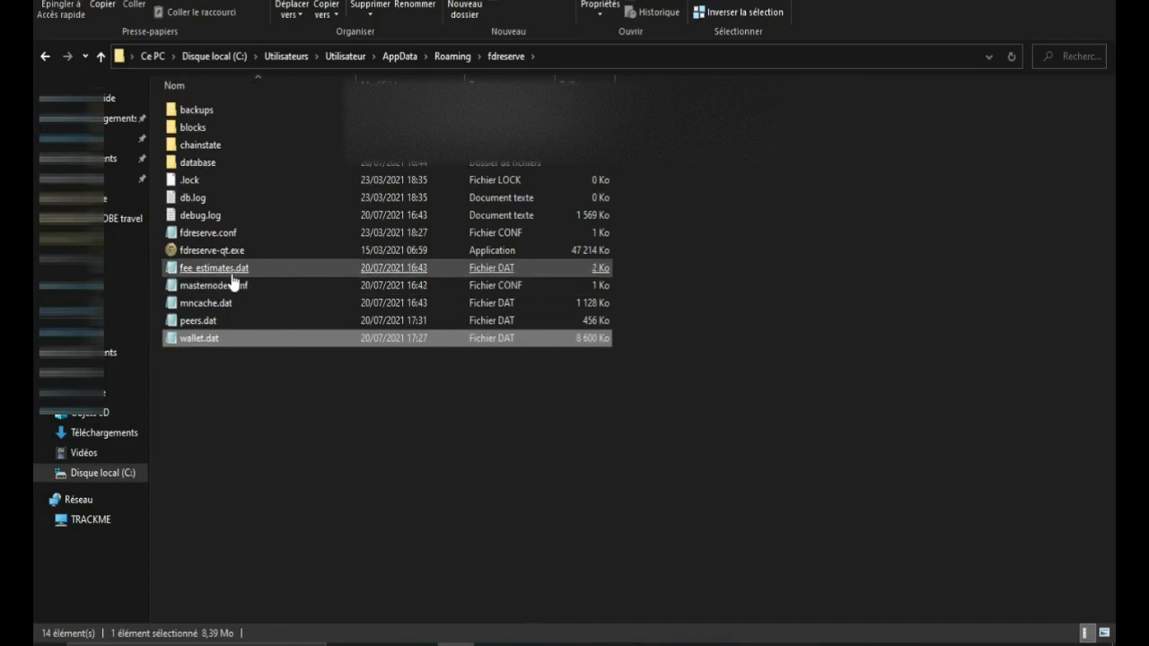
# Step: Paste the CASHTRACKMN1 line at the top of masternode.conf, save, and close Notepad
pyautogui.doubleClick(216, 287)
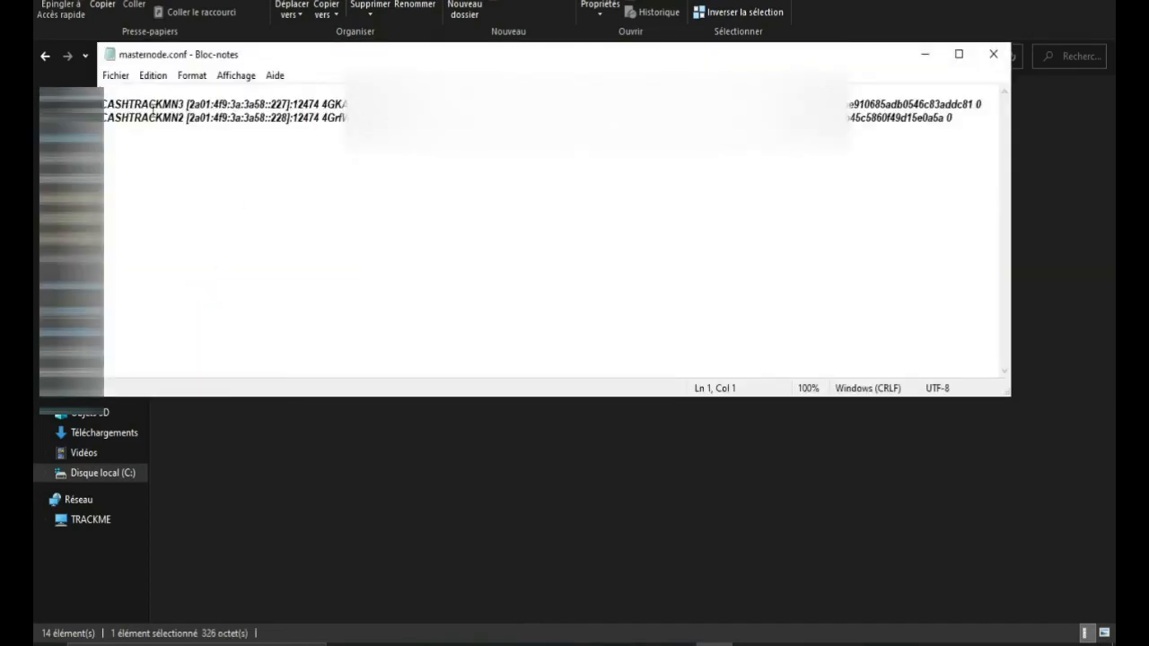
pyautogui.rightClick(112, 91)
pyautogui.click(167, 164)
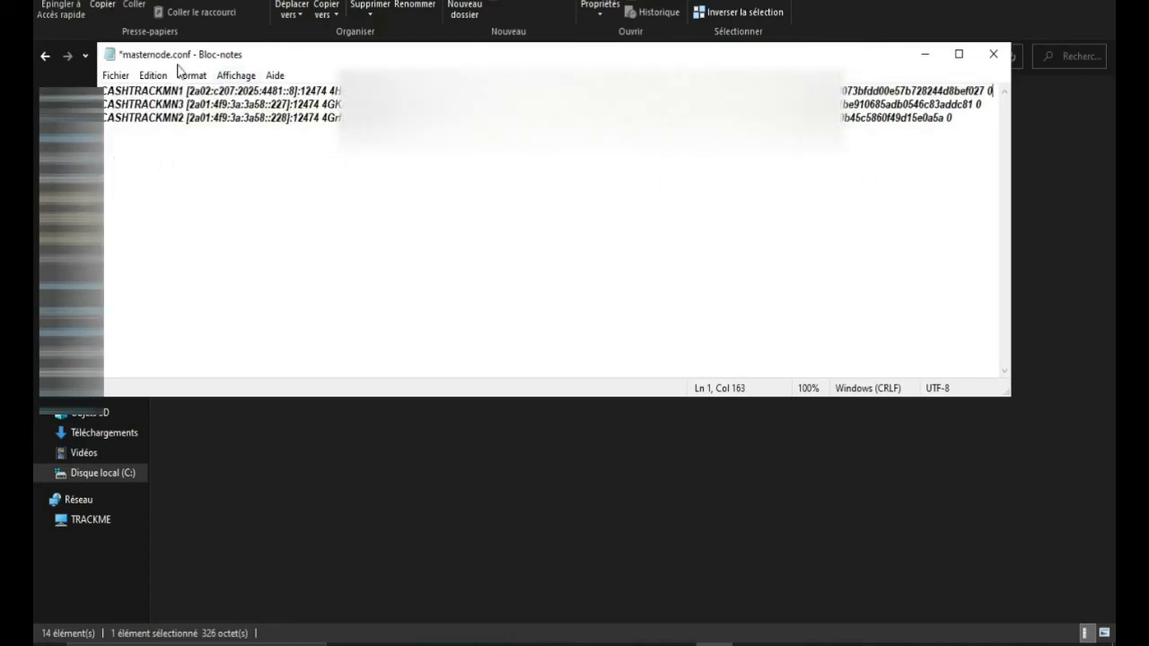
pyautogui.click(114, 75)
pyautogui.click(145, 150)
pyautogui.click(993, 54)
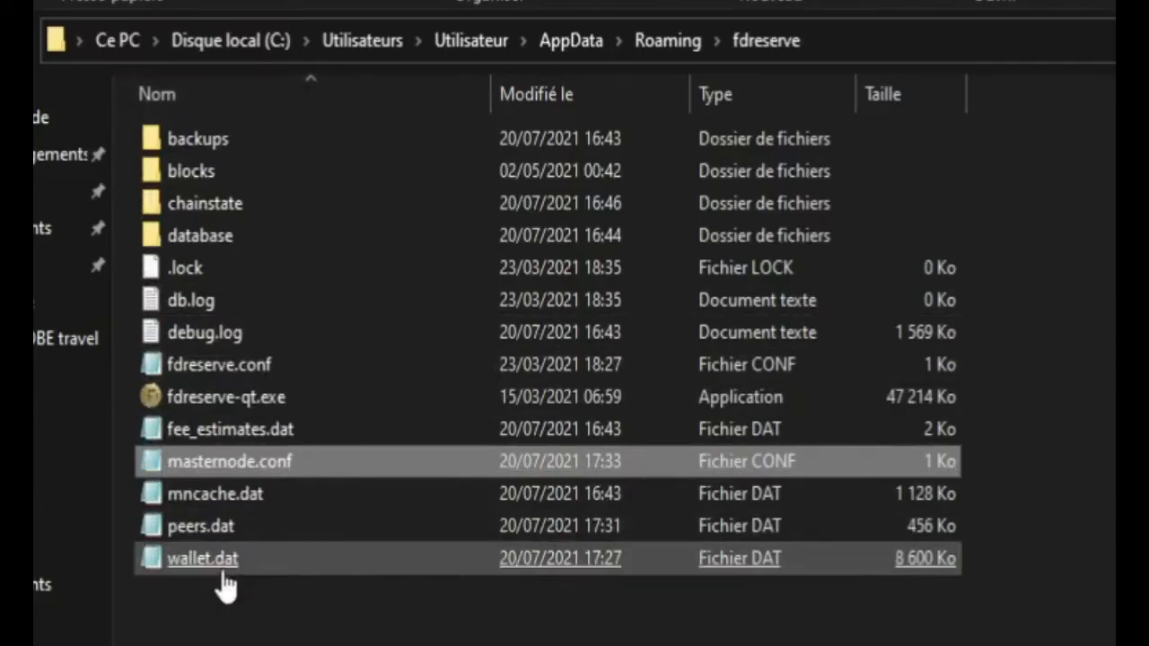
pyautogui.click(175, 571)
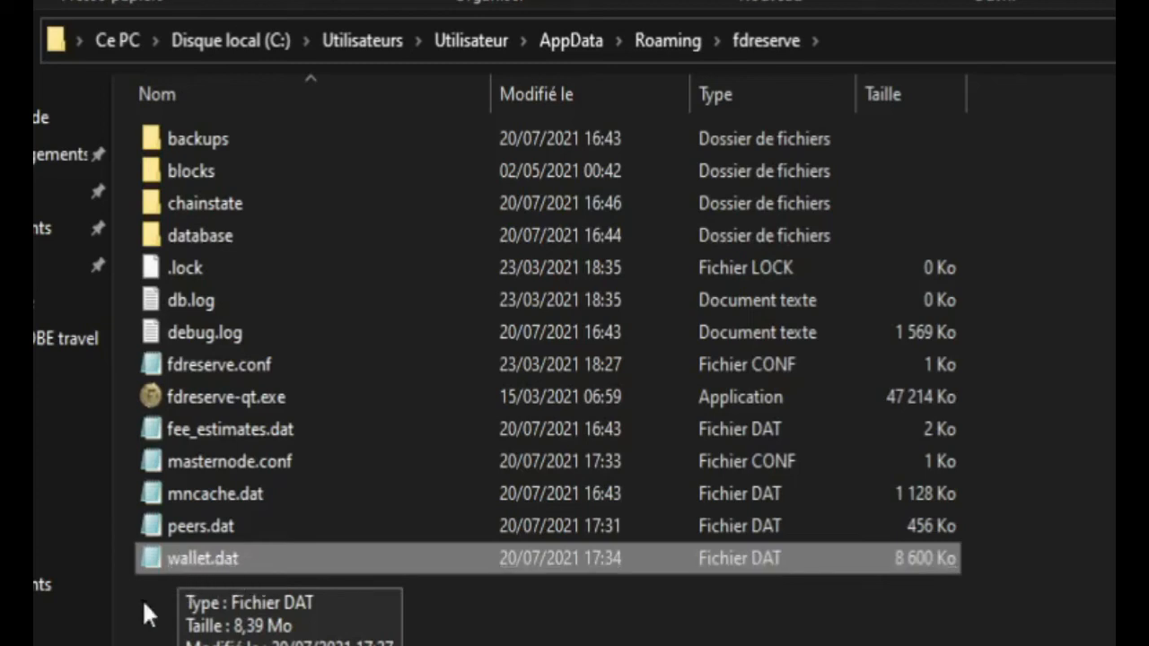
pyautogui.click(216, 462)
pyautogui.doubleClick(257, 477)
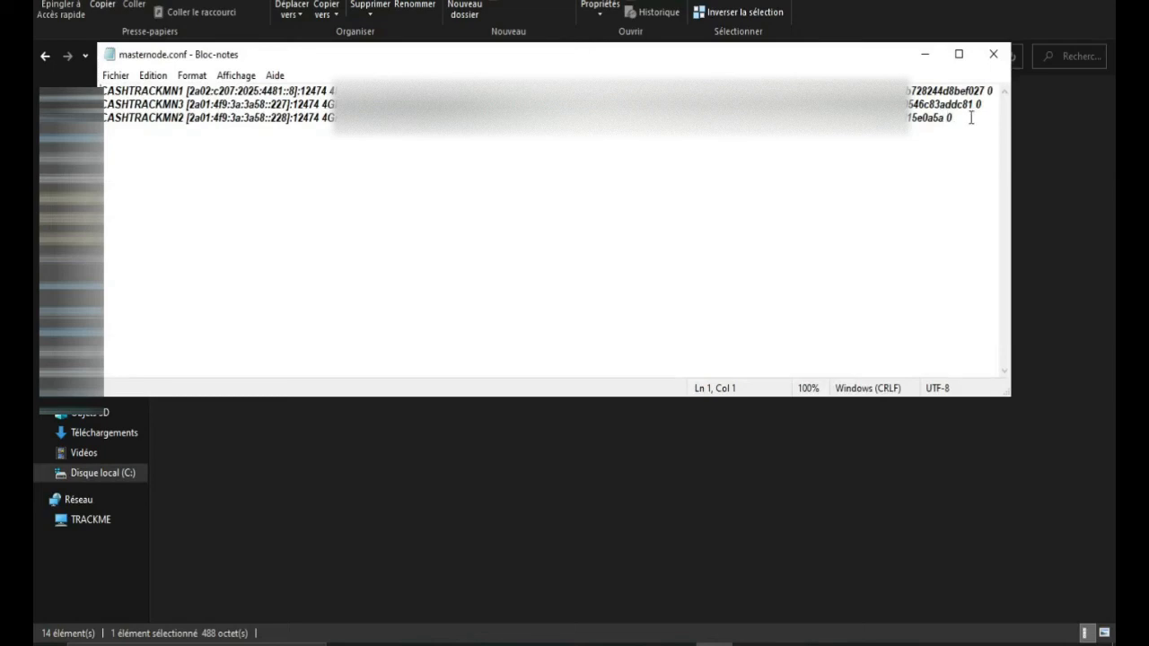
pyautogui.moveTo(967, 115); pyautogui.dragTo(101, 89)
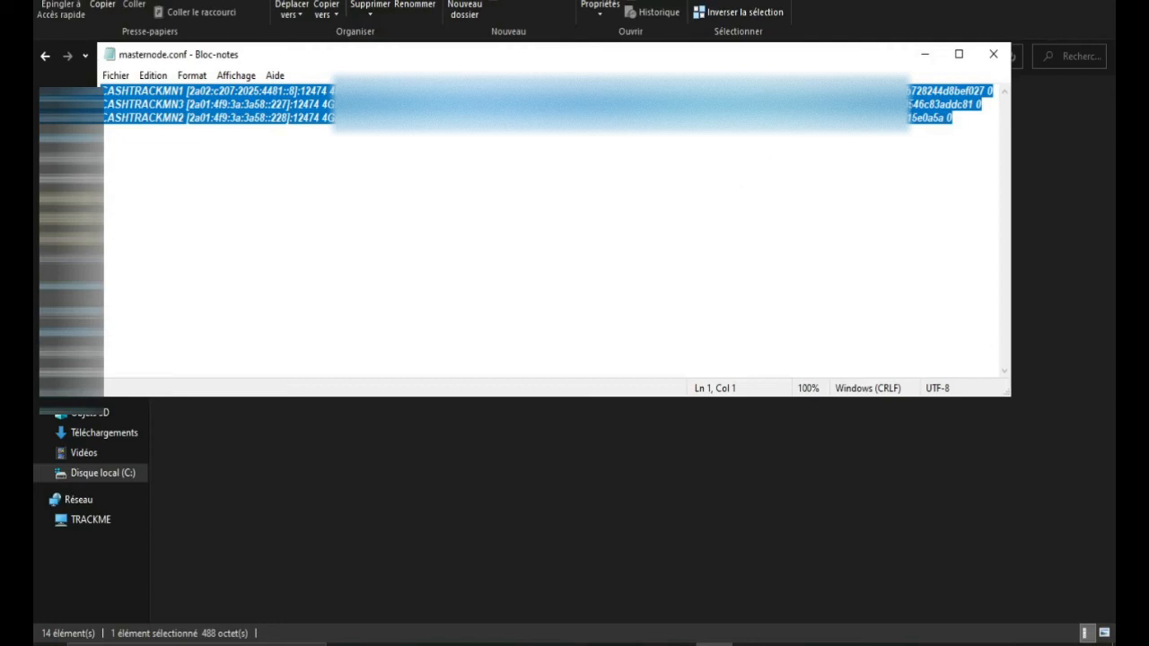
pyautogui.click(994, 54)
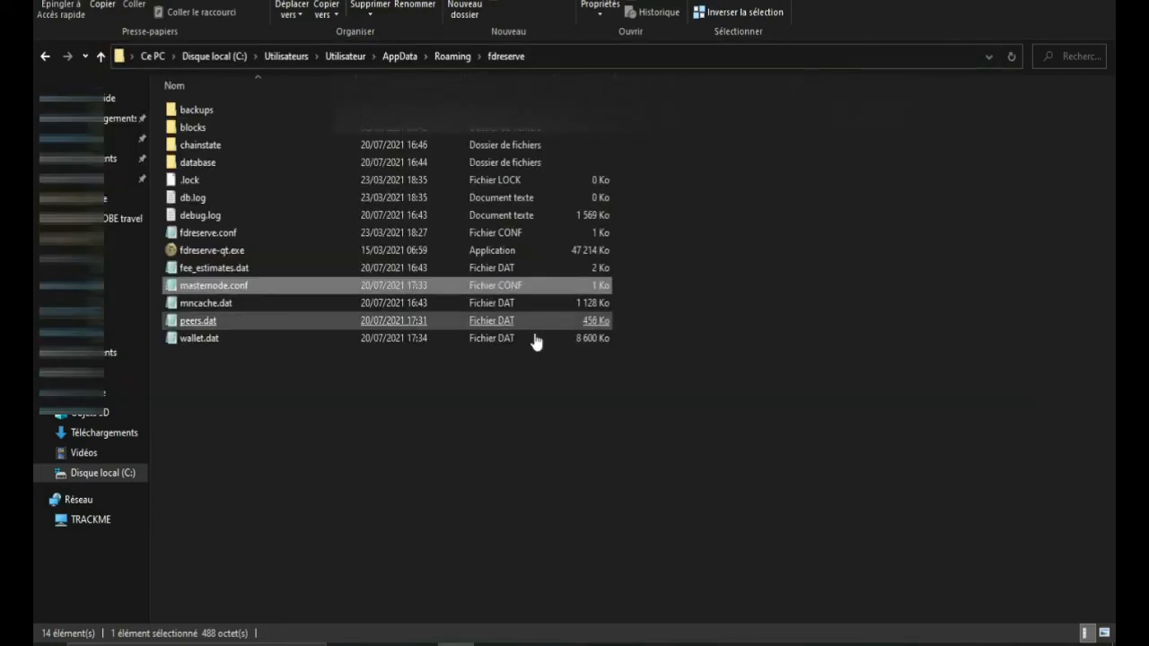
pyautogui.click(200, 341)
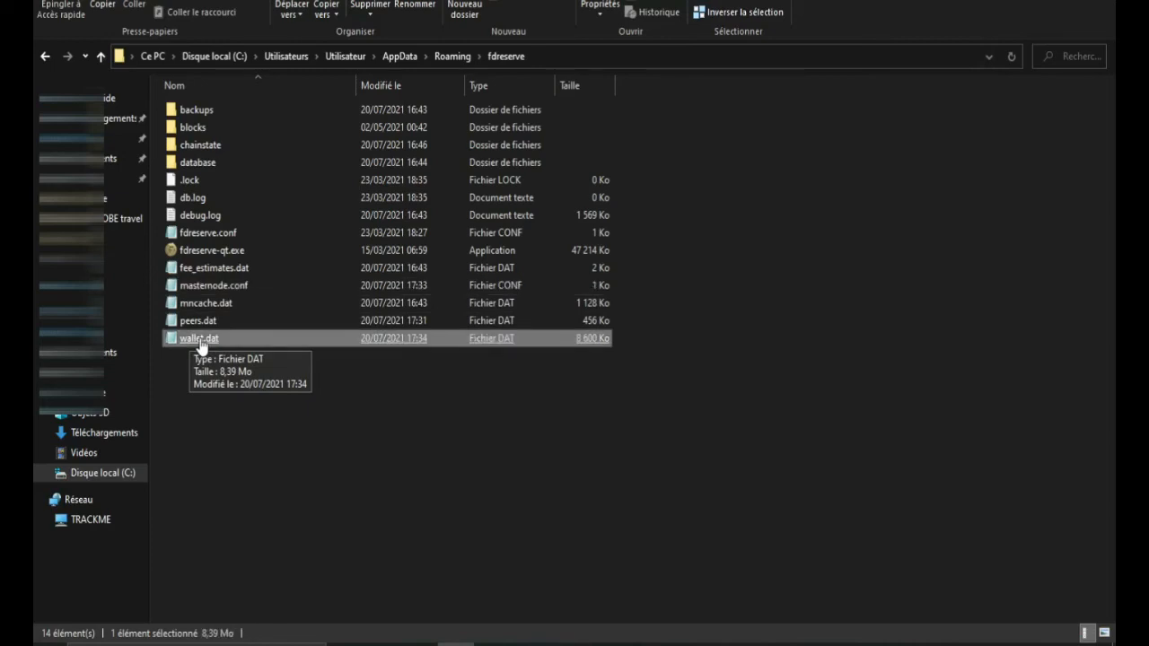
pyautogui.click(205, 323)
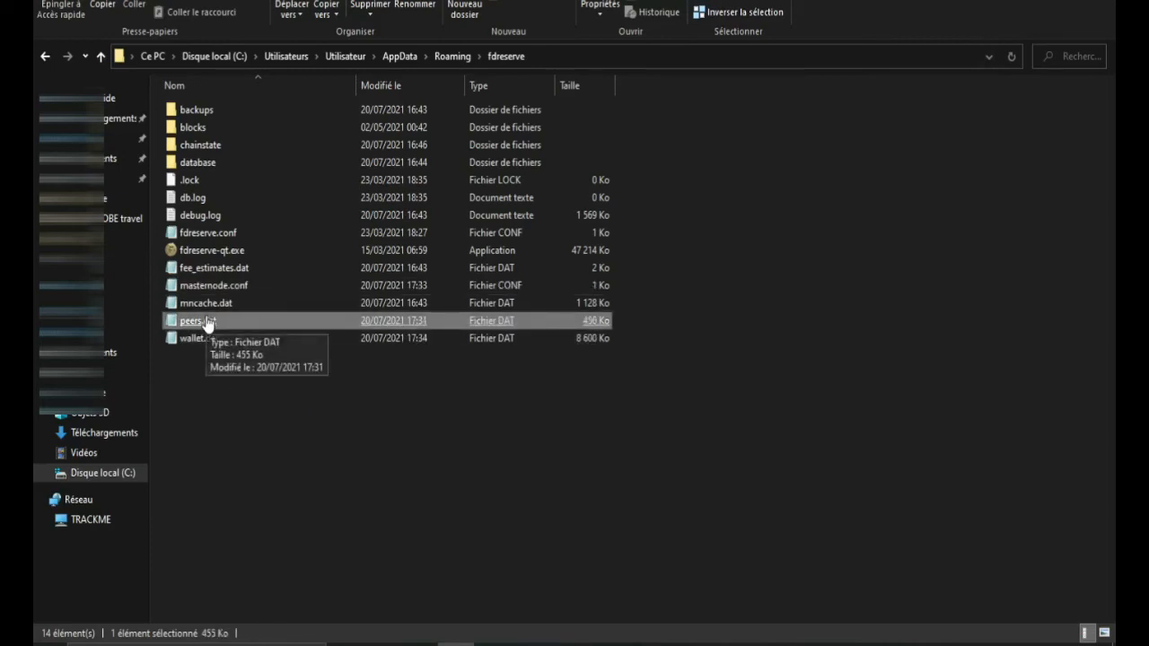
pyautogui.click(190, 344)
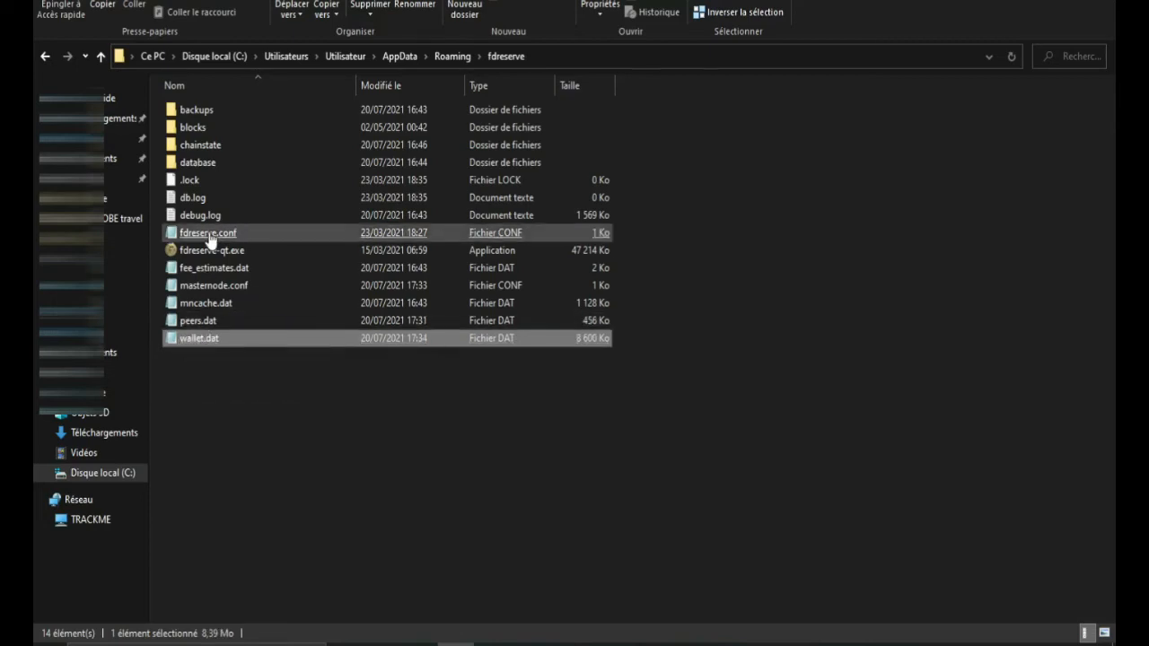
pyautogui.click(218, 325)
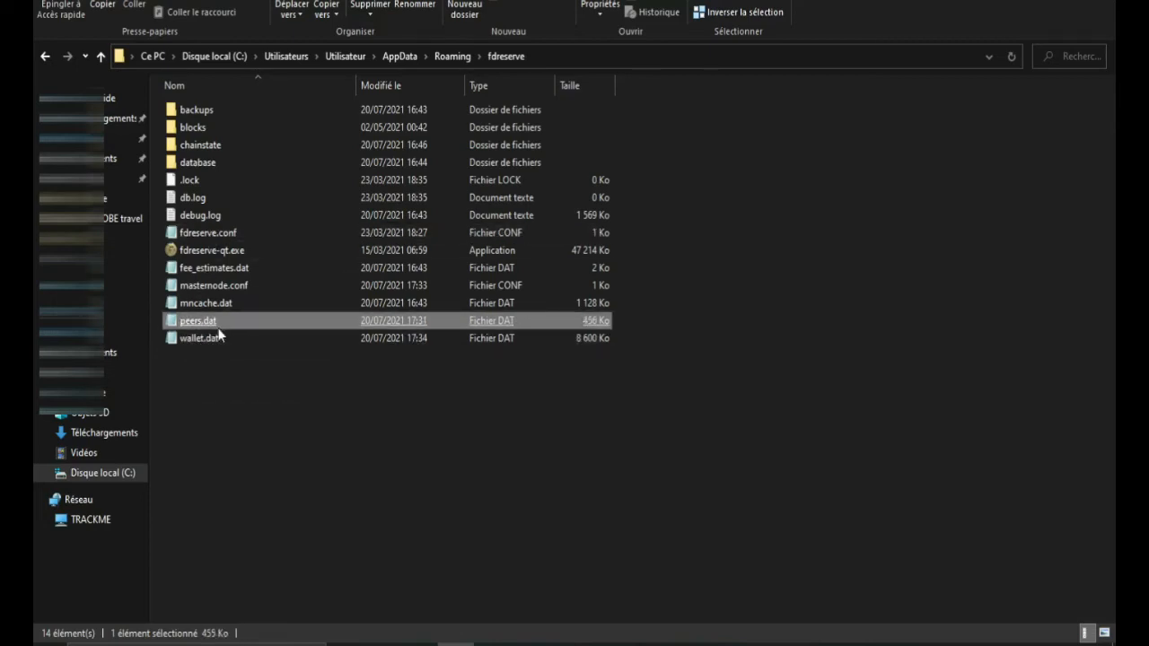
pyautogui.click(212, 342)
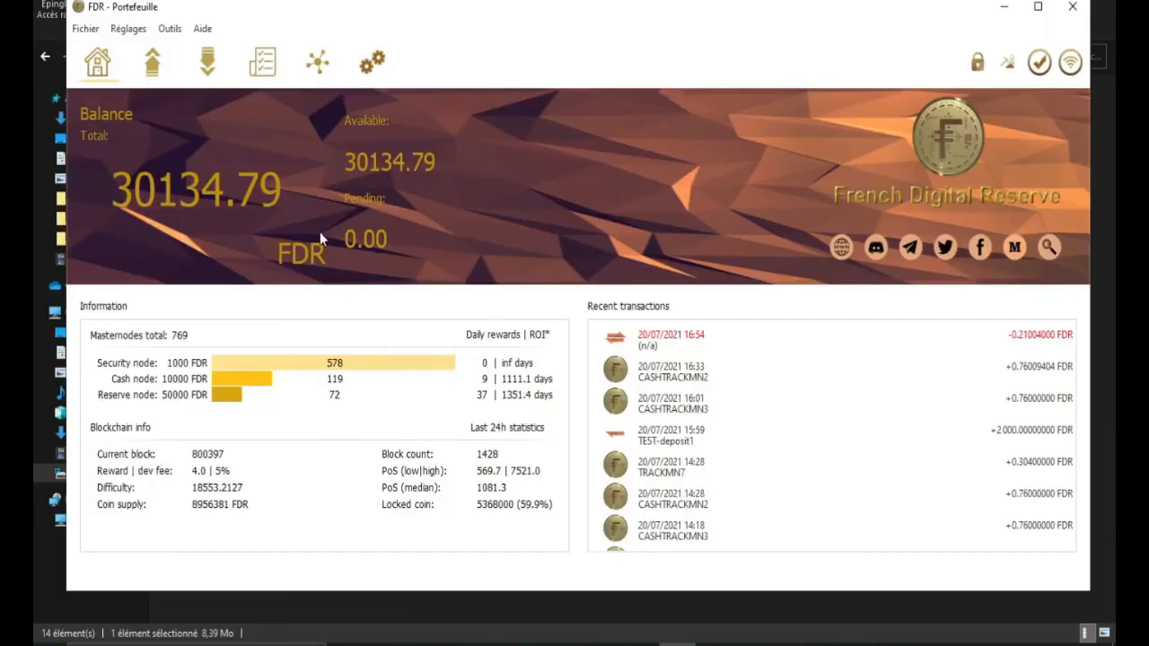
# Step: Review masternode.conf via Outils, close it, and shut down the FDR wallet
pyautogui.click(169, 28)
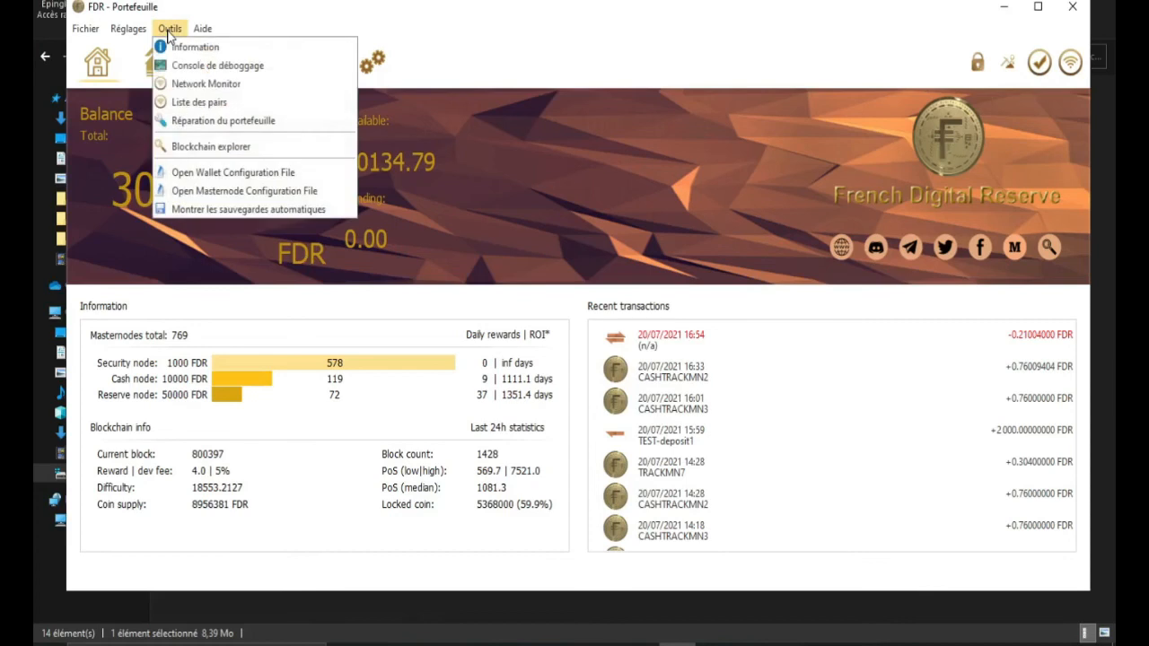
pyautogui.click(206, 191)
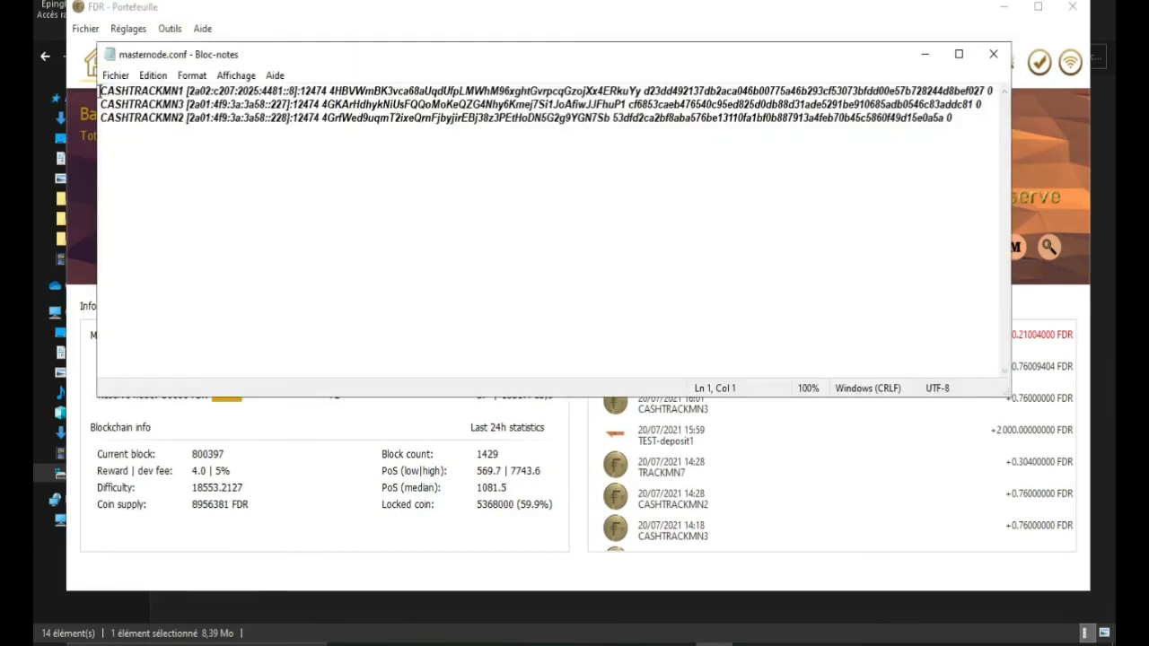
pyautogui.moveTo(101, 90); pyautogui.dragTo(951, 90)
pyautogui.click(994, 54)
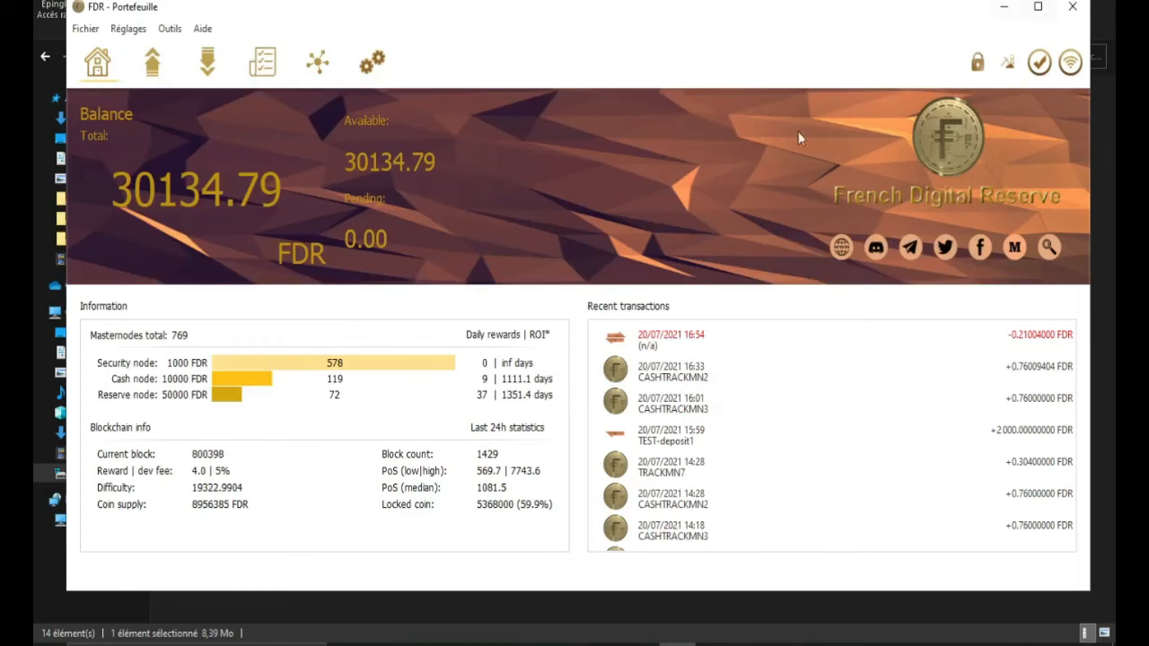
pyautogui.click(1073, 8)
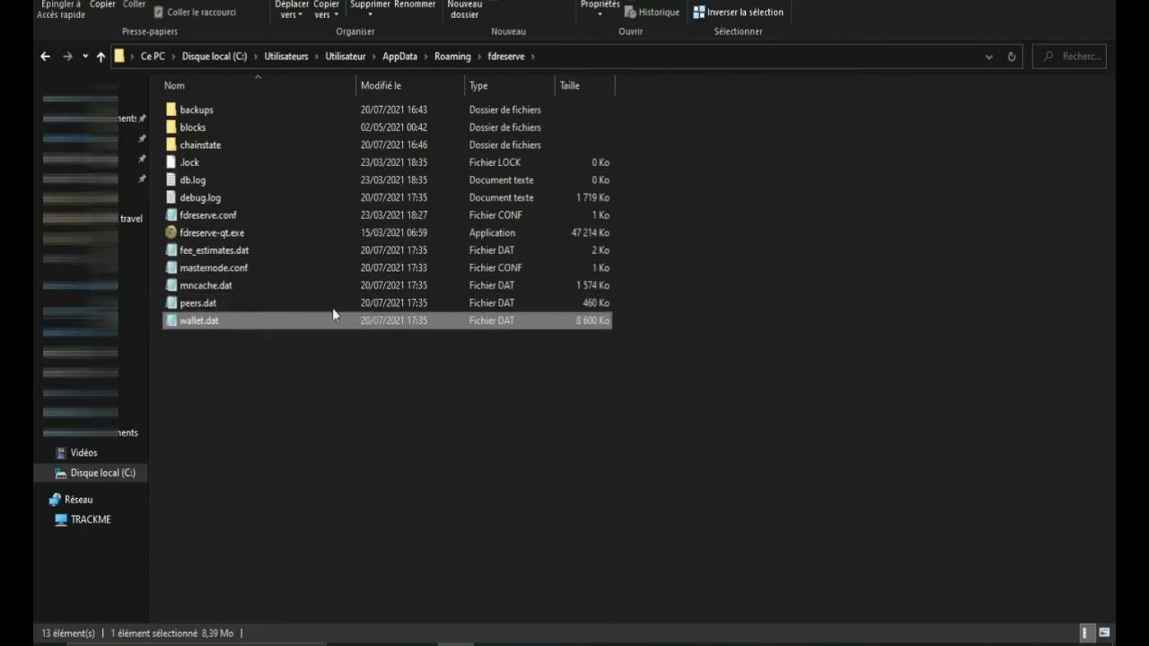
# Step: Relaunch the FDR wallet by running fdreserve-qt.exe from the fdreserve folder
pyautogui.doubleClick(202, 235)
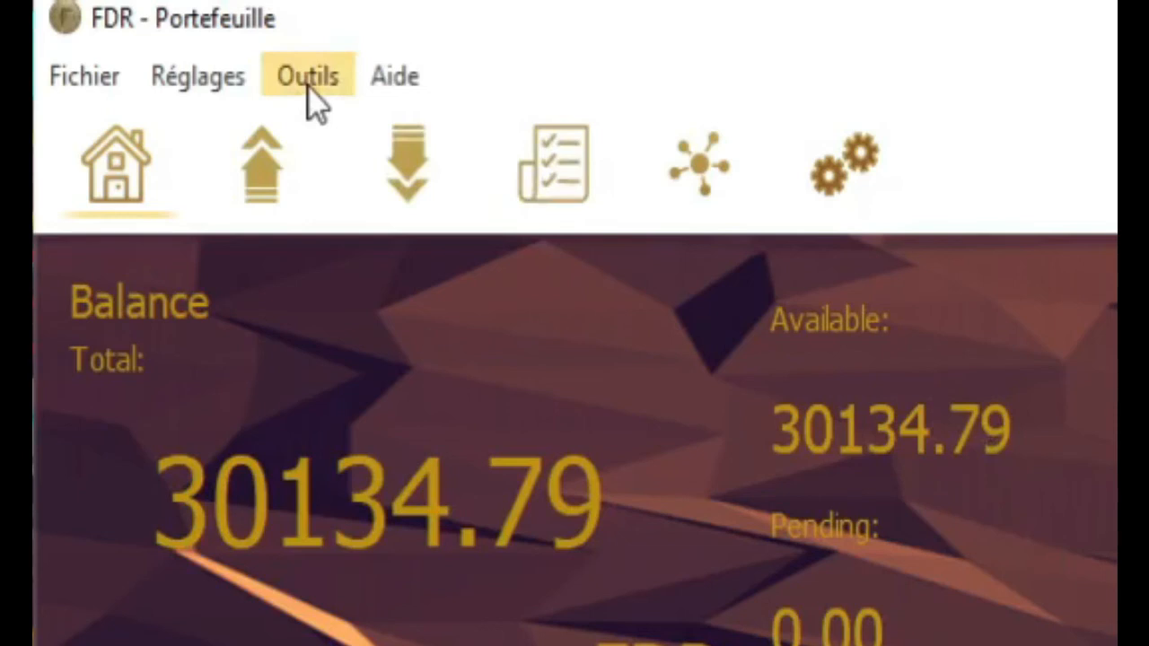
# Step: Open the debug console from Outils and type 'startmasternode alias false' at its prompt
pyautogui.click(308, 89)
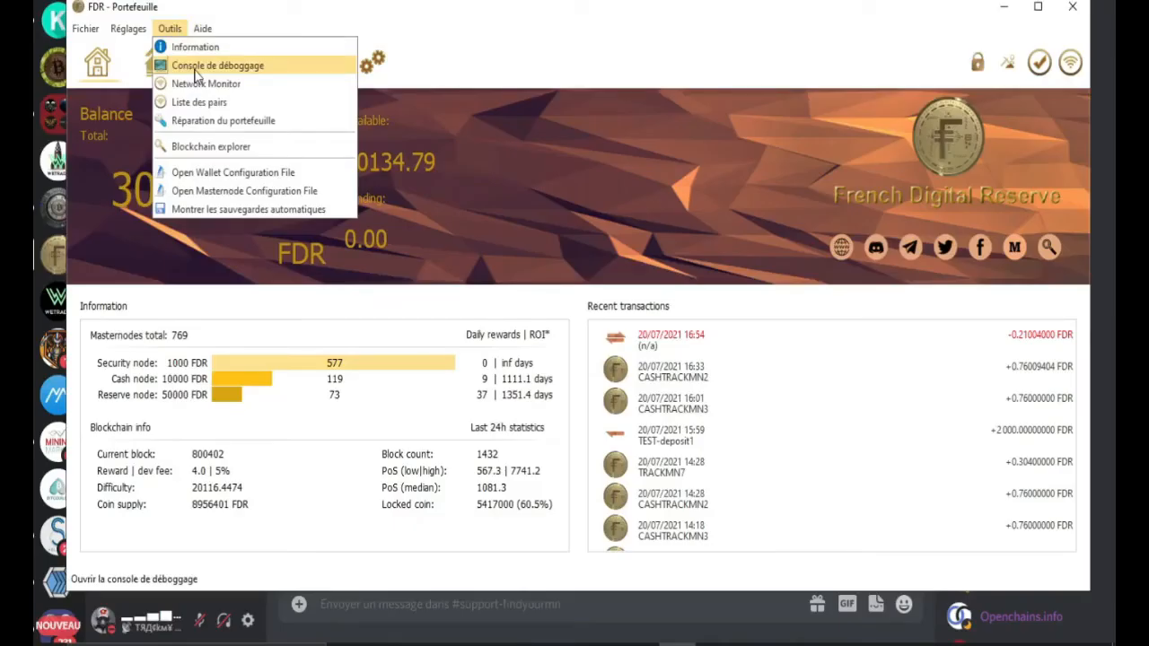
pyautogui.click(195, 72)
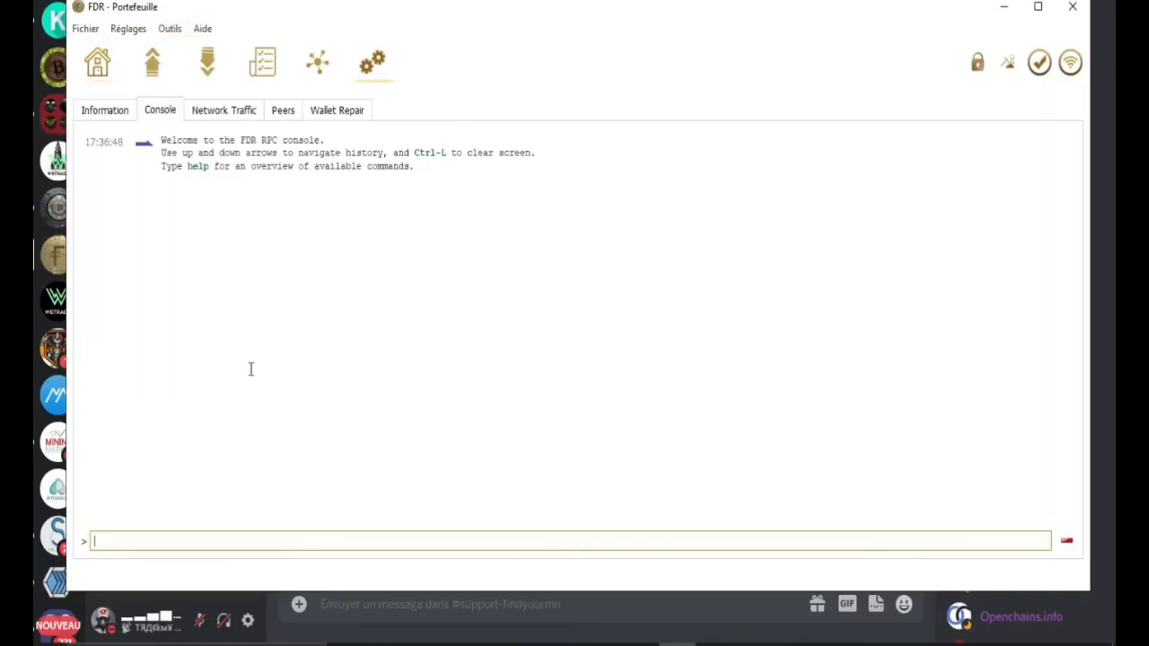
pyautogui.moveTo(484, 30)
pyautogui.mouseDown()
pyautogui.moveTo(441, 10)
pyautogui.moveTo(472, 10)
pyautogui.moveTo(468, 23)
pyautogui.mouseUp()
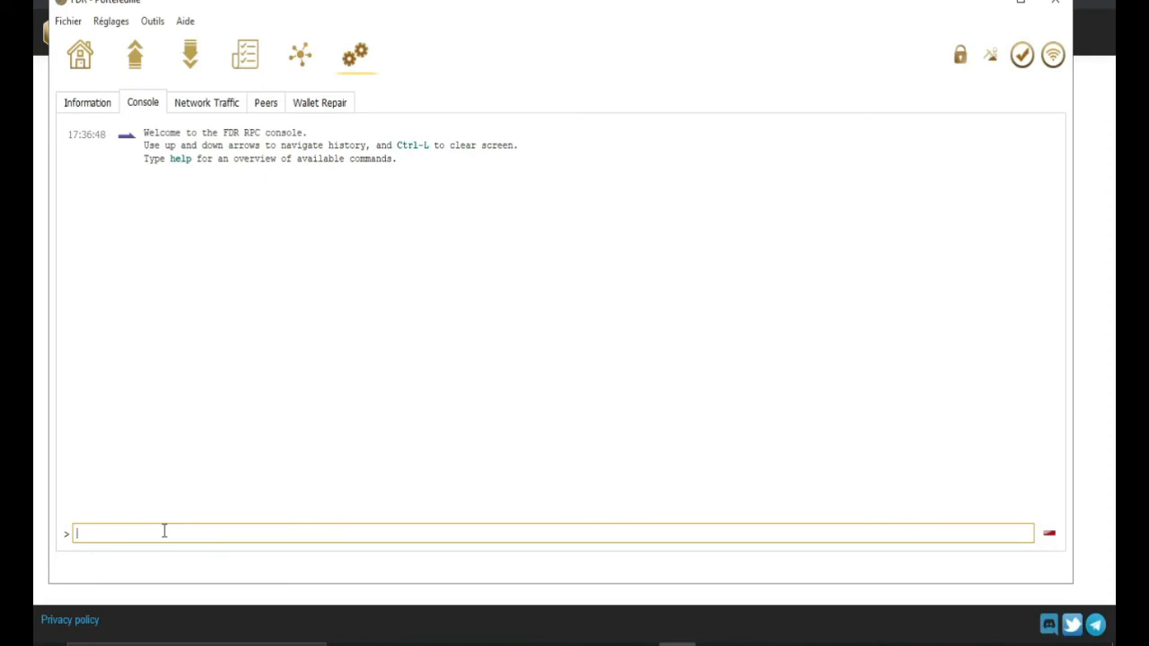
pyautogui.write('start')
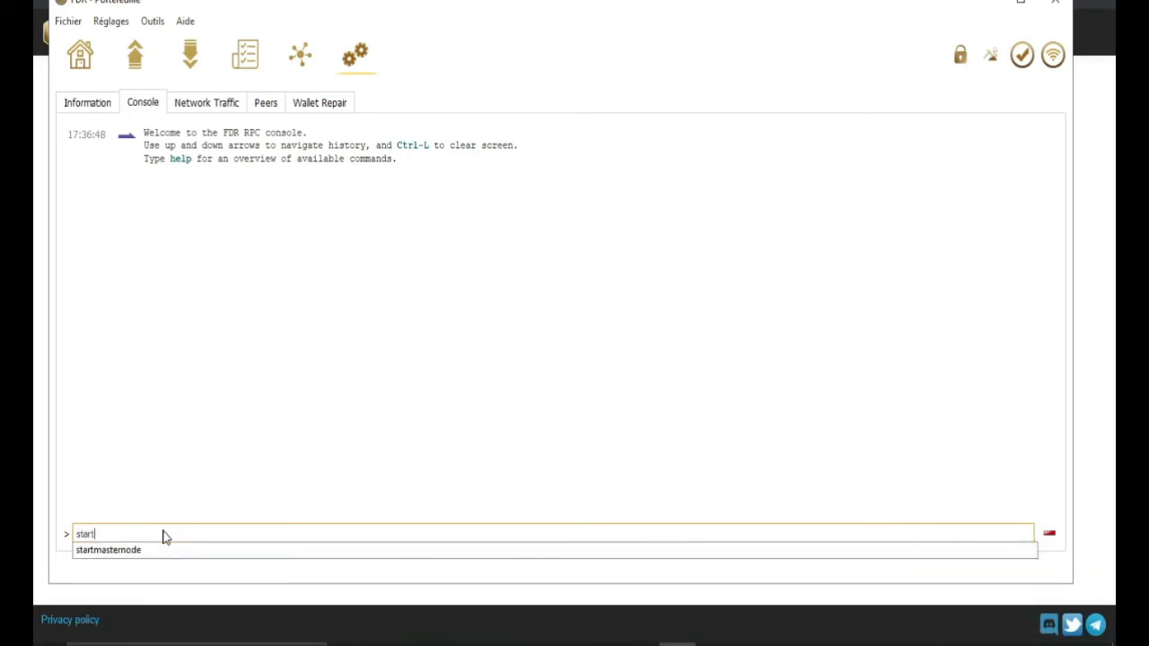
pyautogui.write('mast')
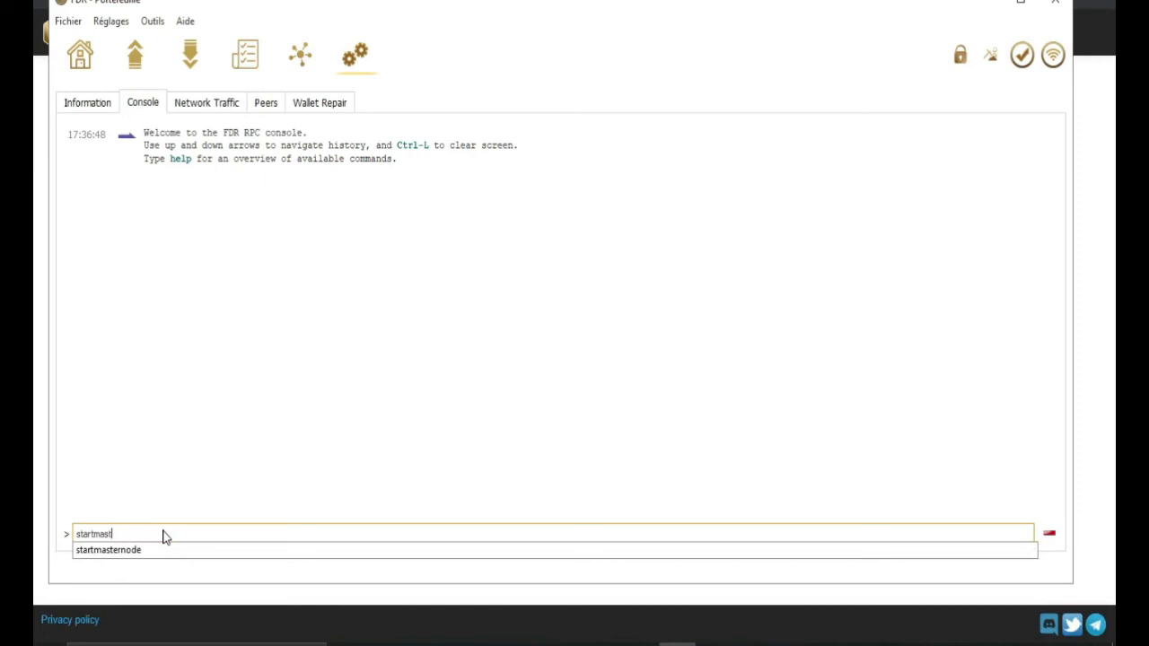
pyautogui.write('ernode ')
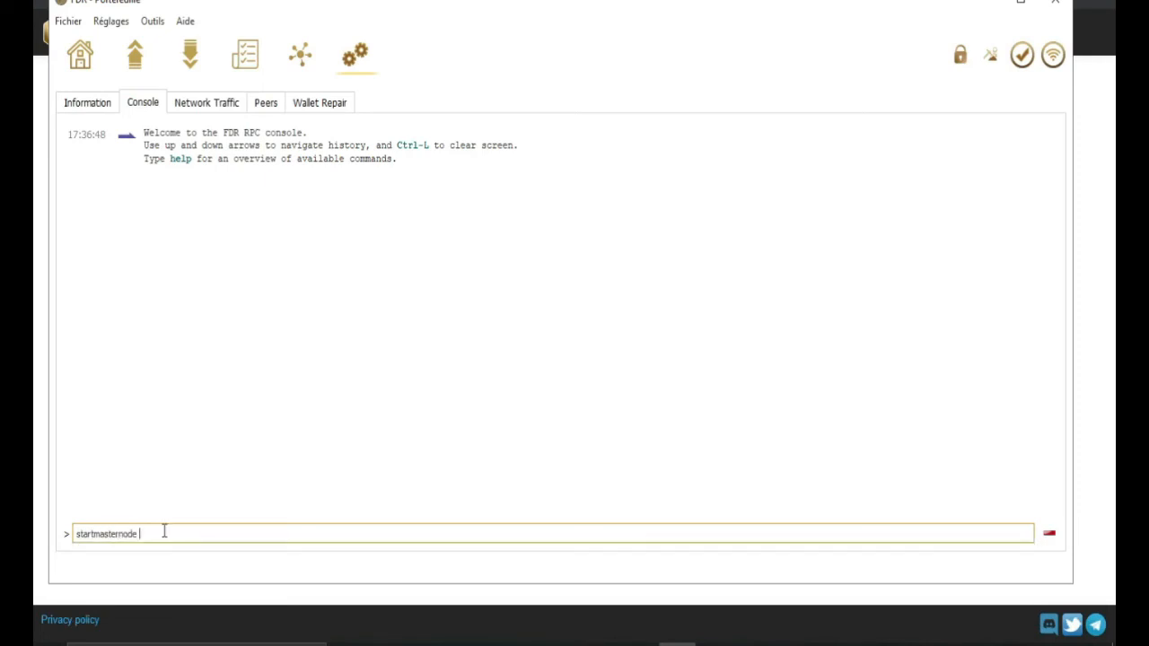
pyautogui.write('alias false')
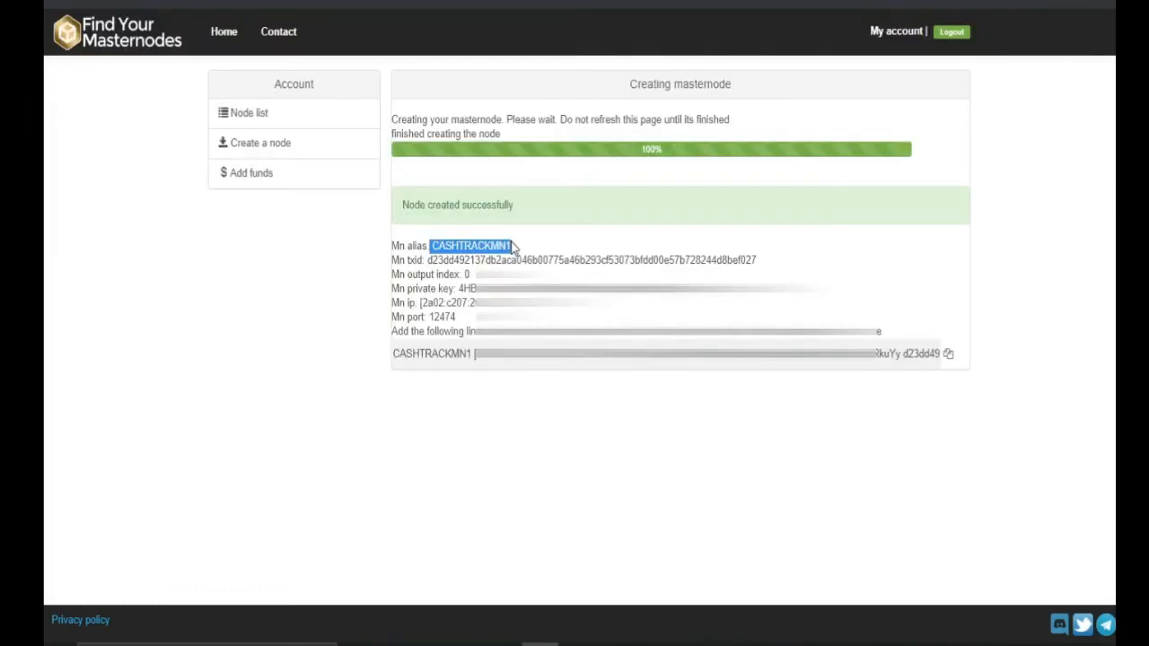
# Step: Append the copied CASHTRACKMN1 alias to 'startmasternode alias false' and run it
pyautogui.rightClick(508, 248)
pyautogui.click(531, 256)
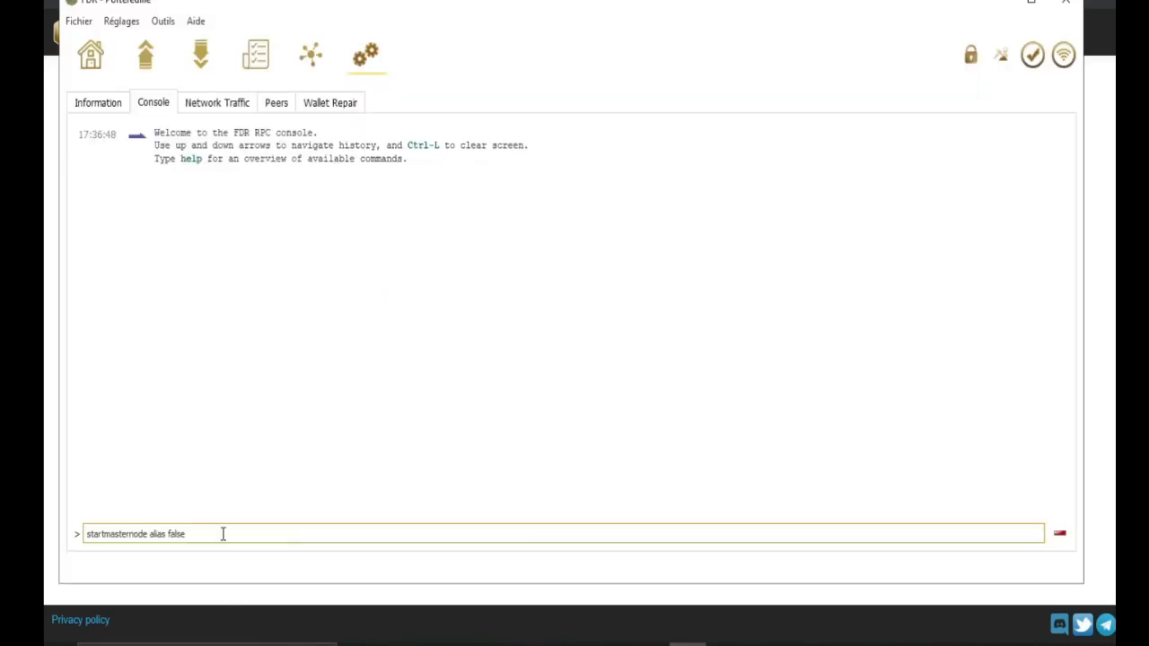
pyautogui.rightClick(224, 533)
pyautogui.click(255, 481)
pyautogui.press('Return')
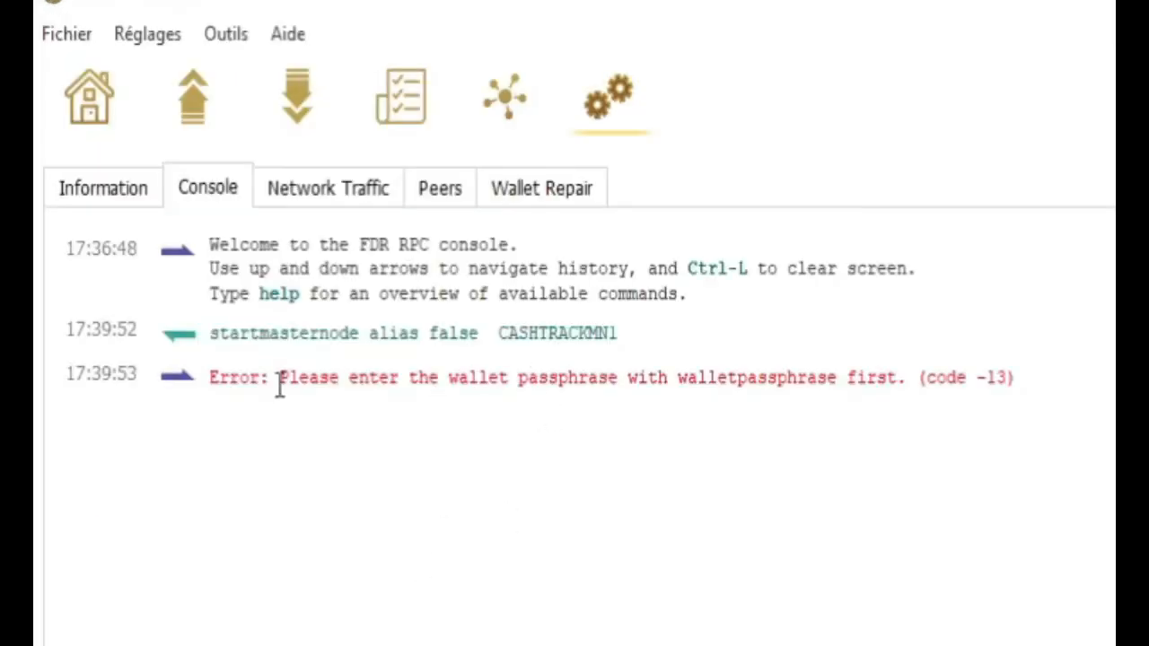
# Step: Note the passphrase-required error (code -13) and begin unlocking the wallet
pyautogui.moveTo(278, 382); pyautogui.dragTo(906, 377)
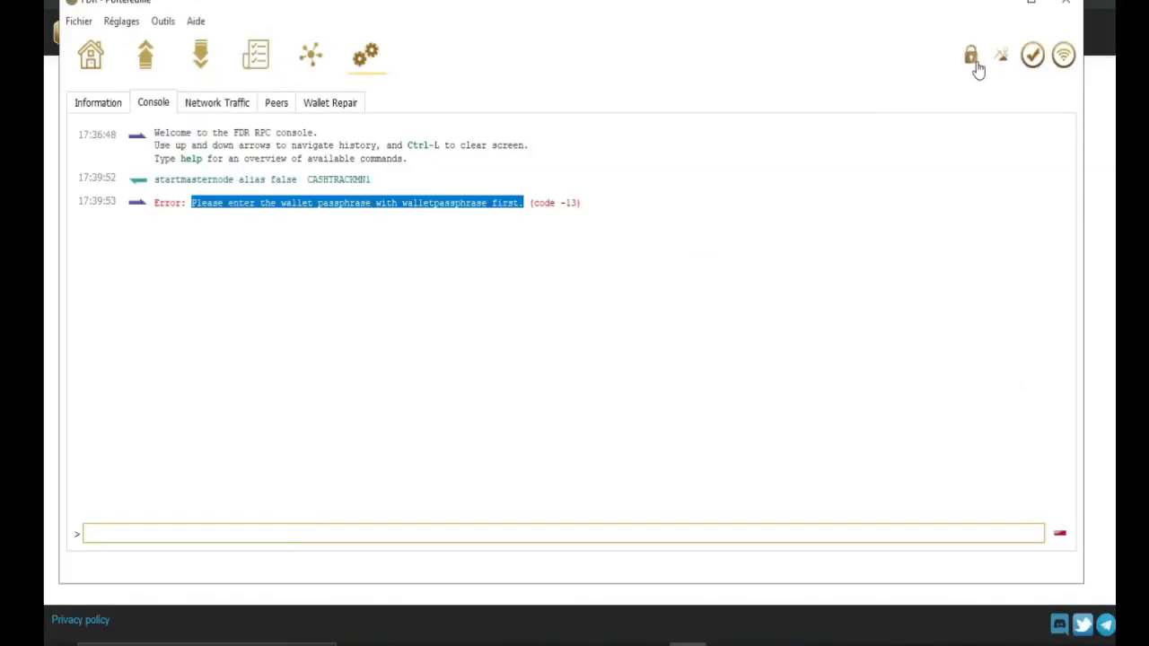
pyautogui.moveTo(977, 69)
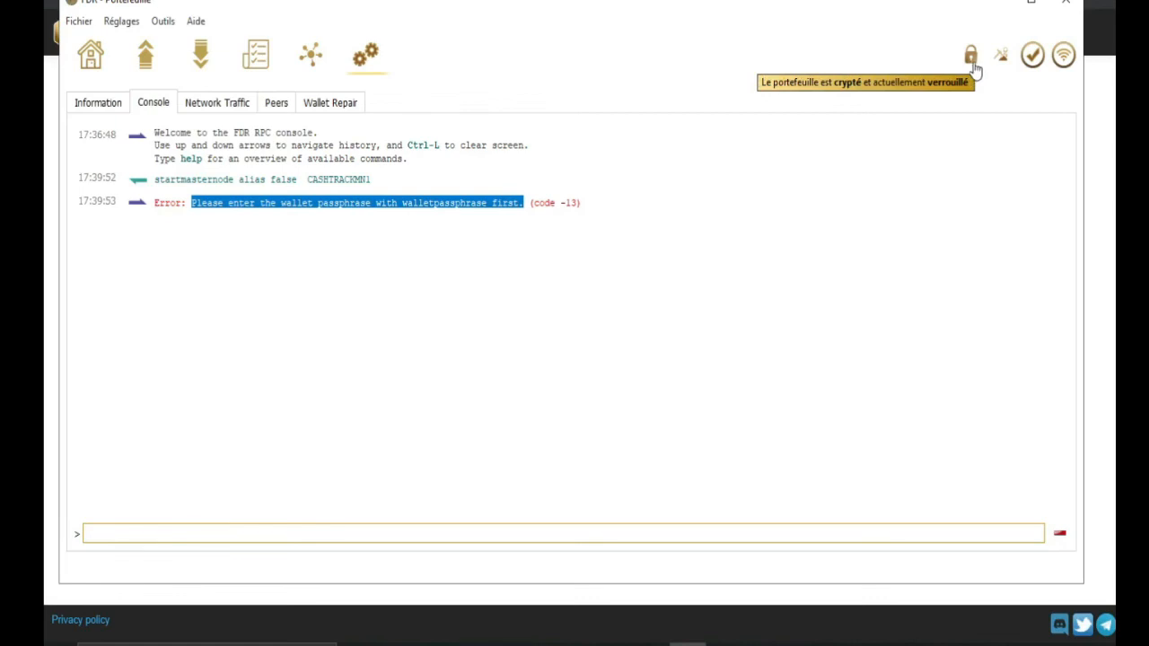
pyautogui.click(971, 57)
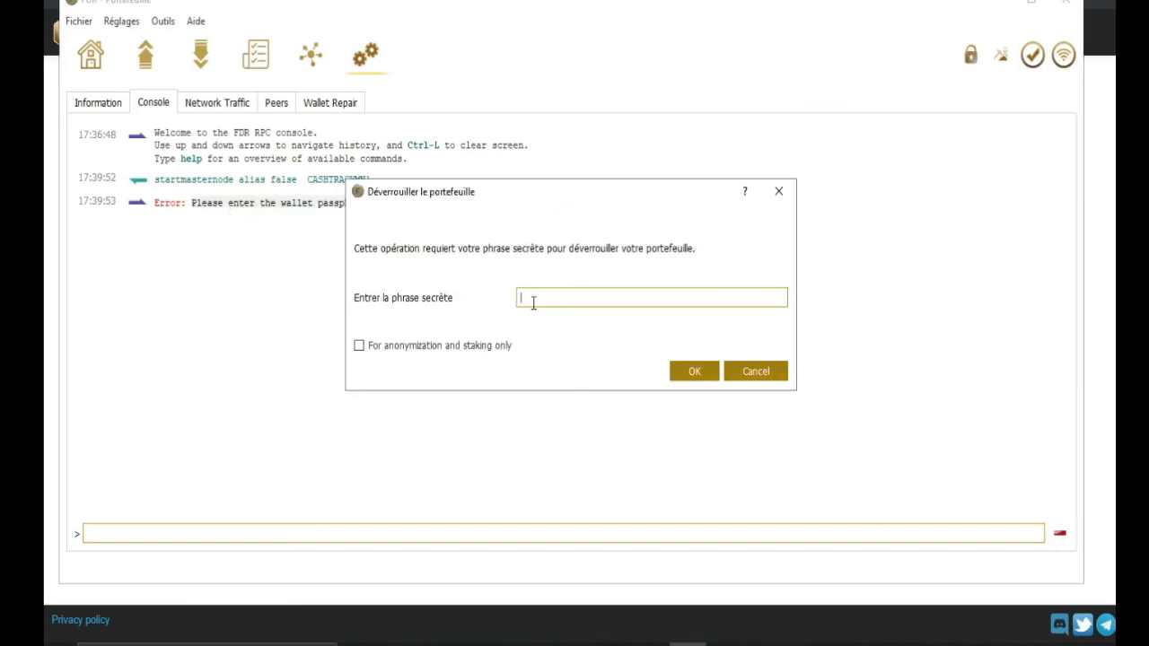
# Step: Unlock the wallet by entering its passphrase
pyautogui.hotkey('ctrl', 'v')
pyautogui.write('••')
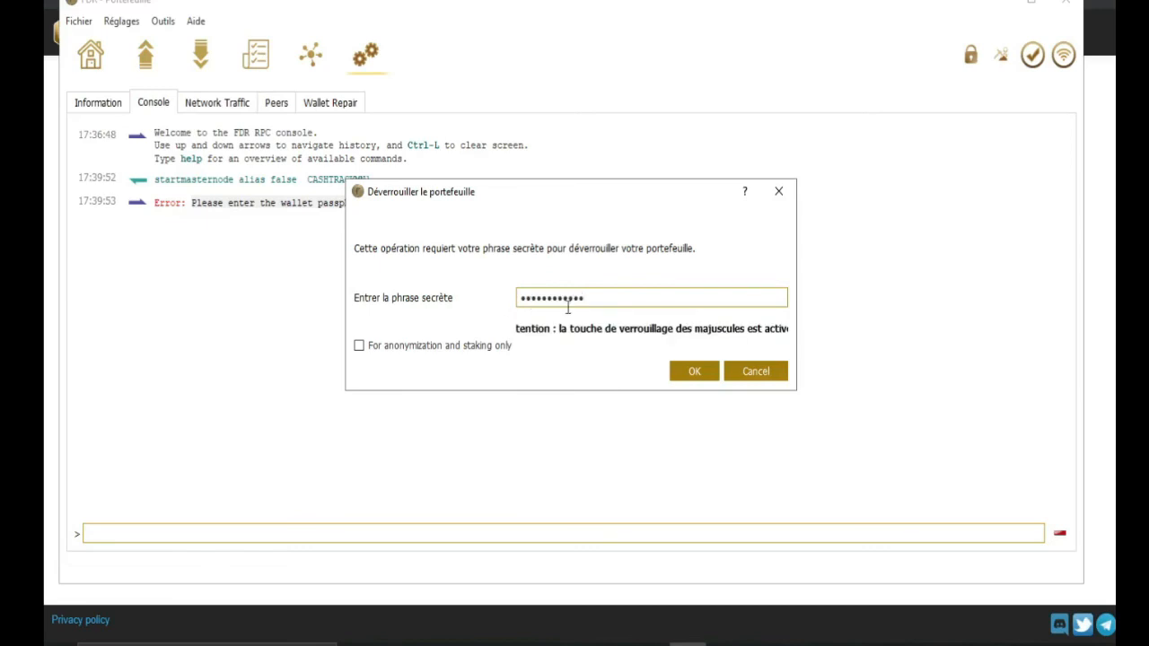
pyautogui.click(709, 371)
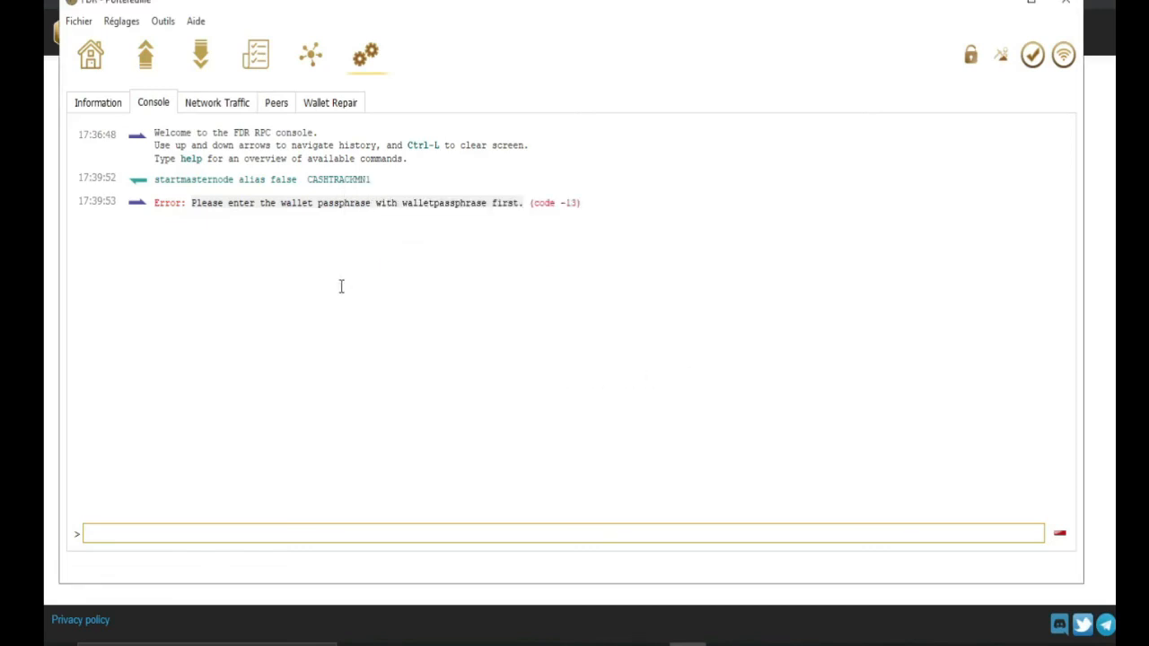
# Step: Rerun startmasternode for CASHTRACKMN1, getting 1 started, 0 failed
pyautogui.press('Up')
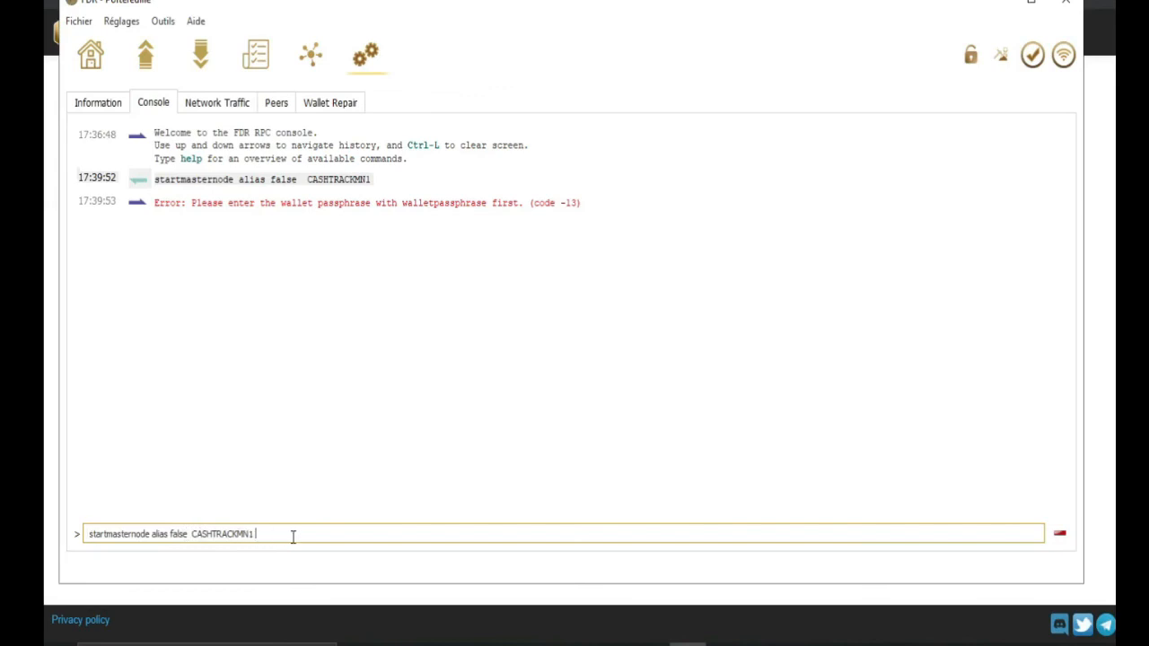
pyautogui.press('Return')
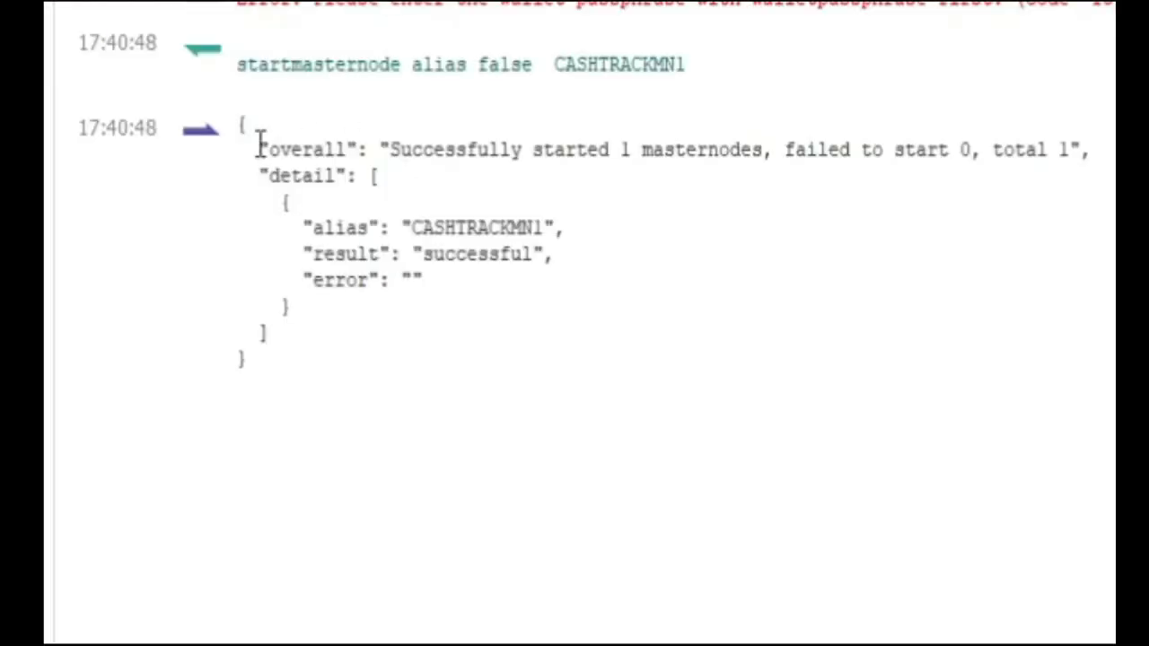
pyautogui.moveTo(81, 123); pyautogui.dragTo(674, 174)
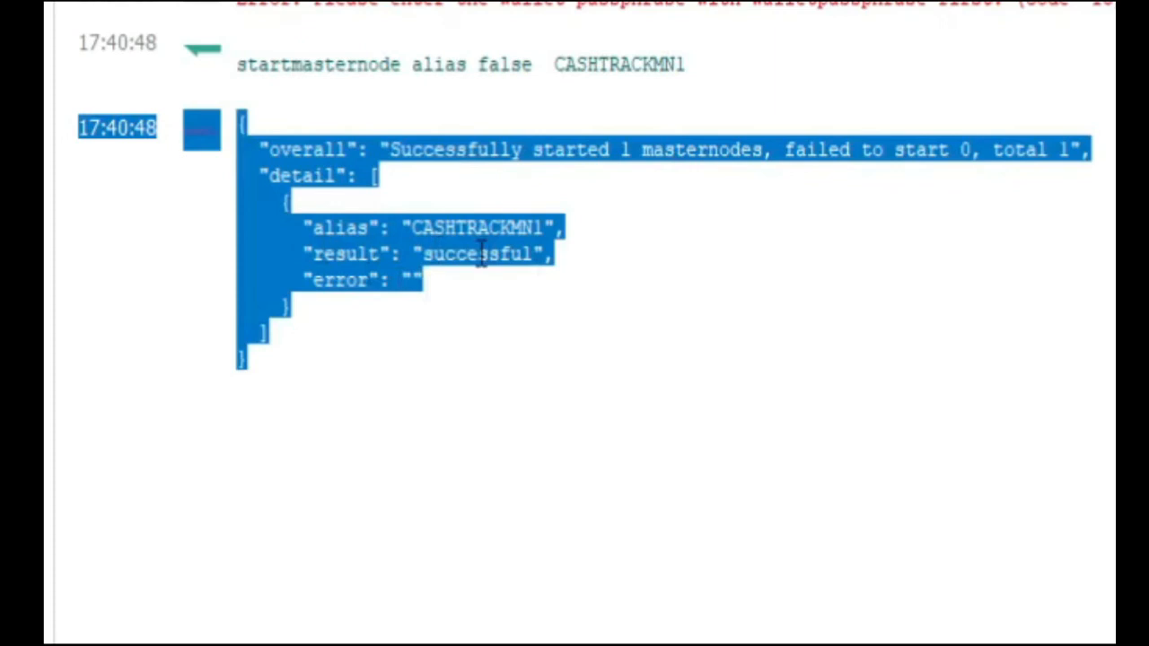
pyautogui.click(414, 280)
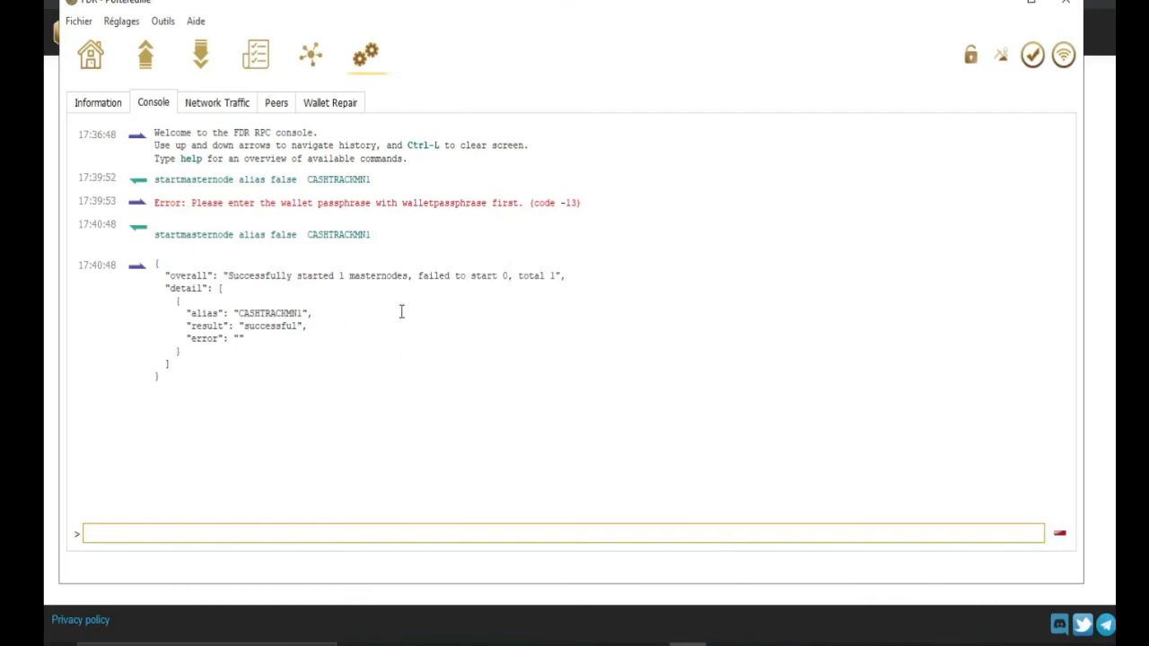
pyautogui.click(997, 7)
# Step: Open My Masternodes and confirm CASHTRACKMN1 is ENABLED beside CASHTRACKMN3 and CASHTRACKMN2
pyautogui.click(687, 642)
pyautogui.click(90, 56)
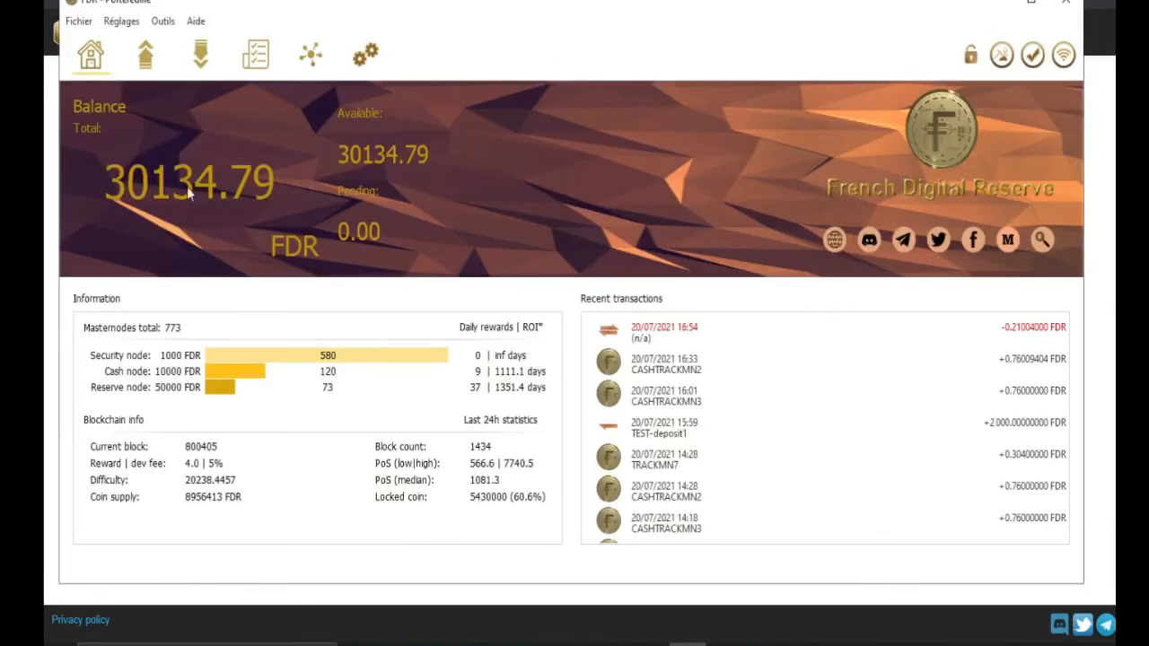
pyautogui.click(310, 58)
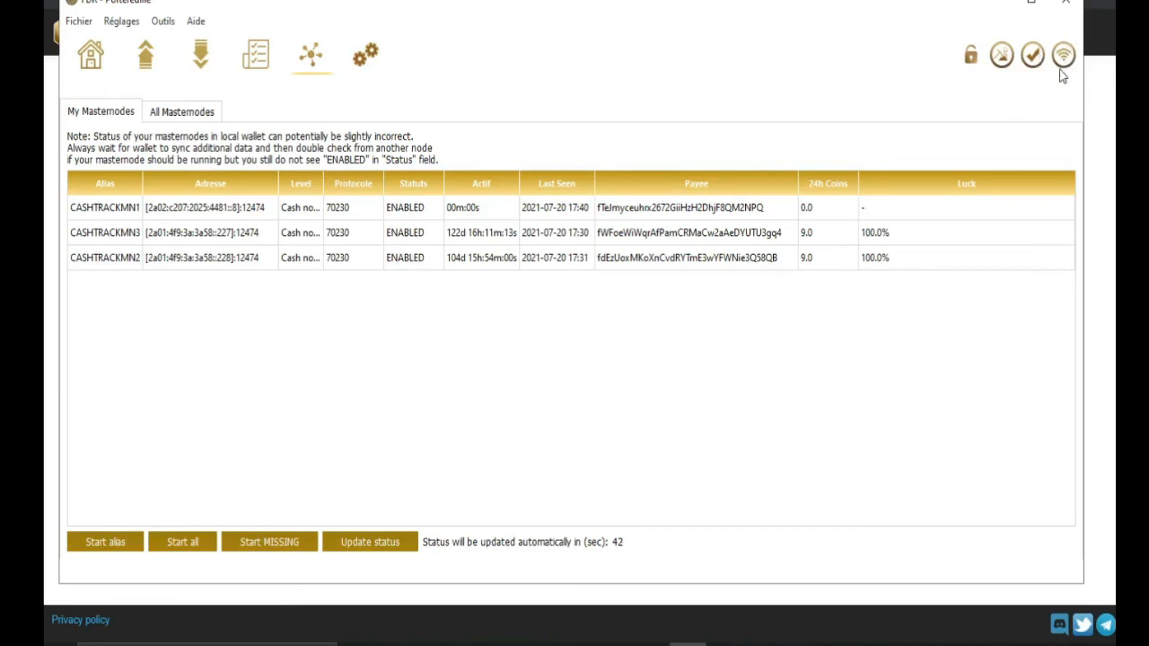
pyautogui.moveTo(1069, 58)
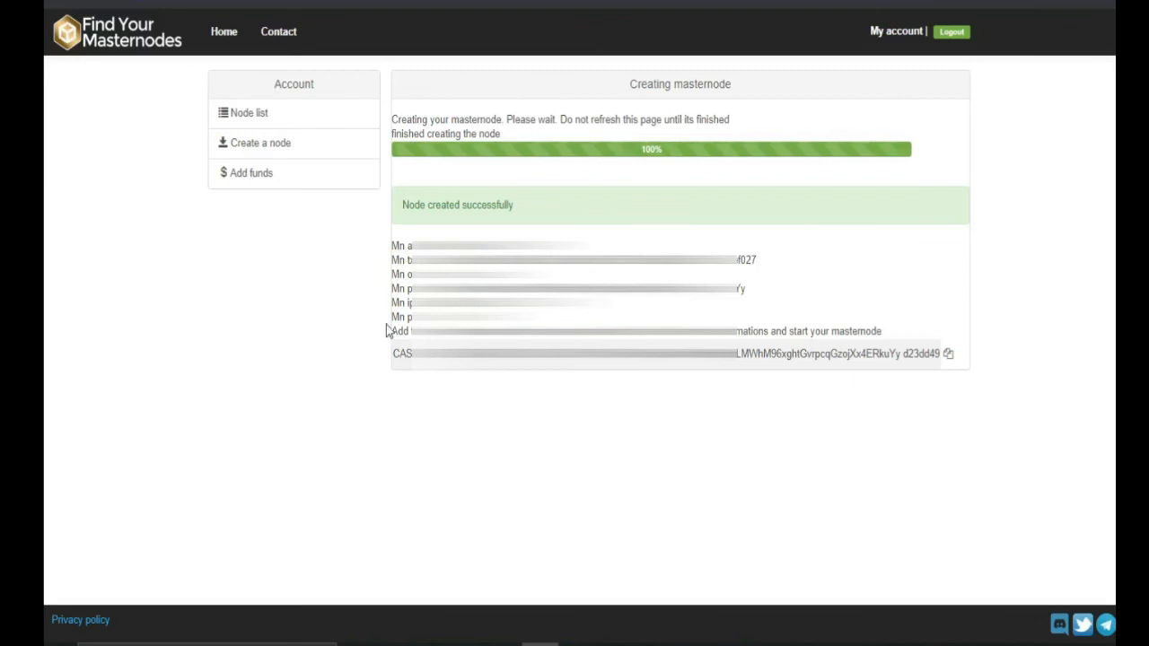
# Step: Restore the FDR wallet, open its Outils debug console, then switch to the Discord support channel
pyautogui.moveTo(613, 640)
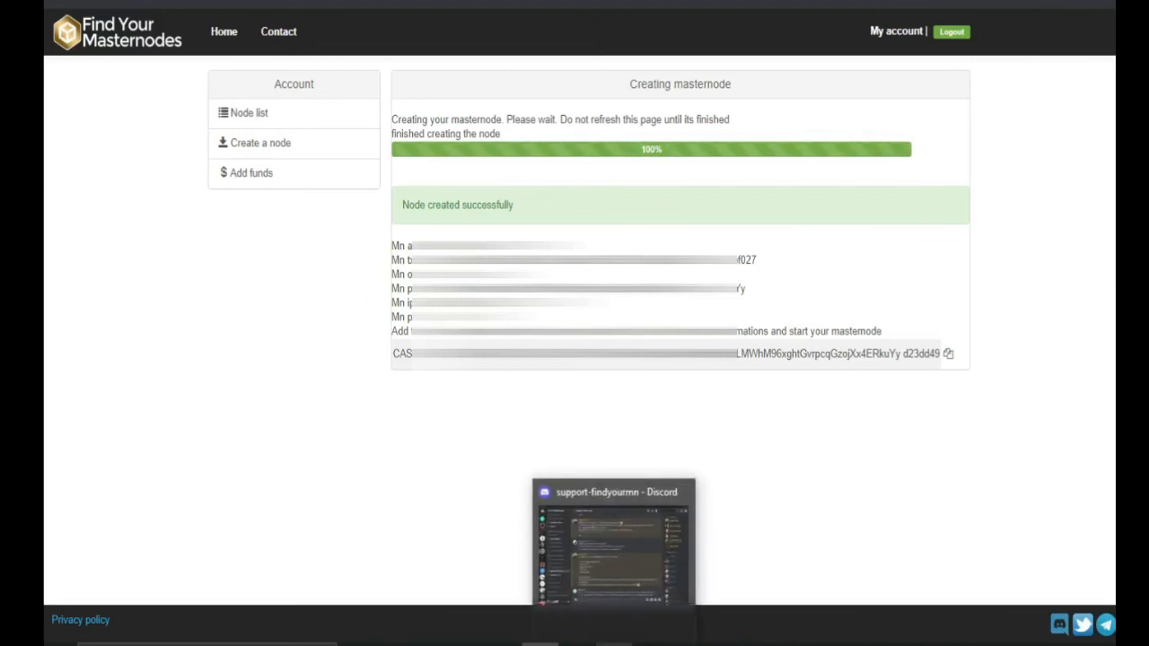
pyautogui.click(688, 641)
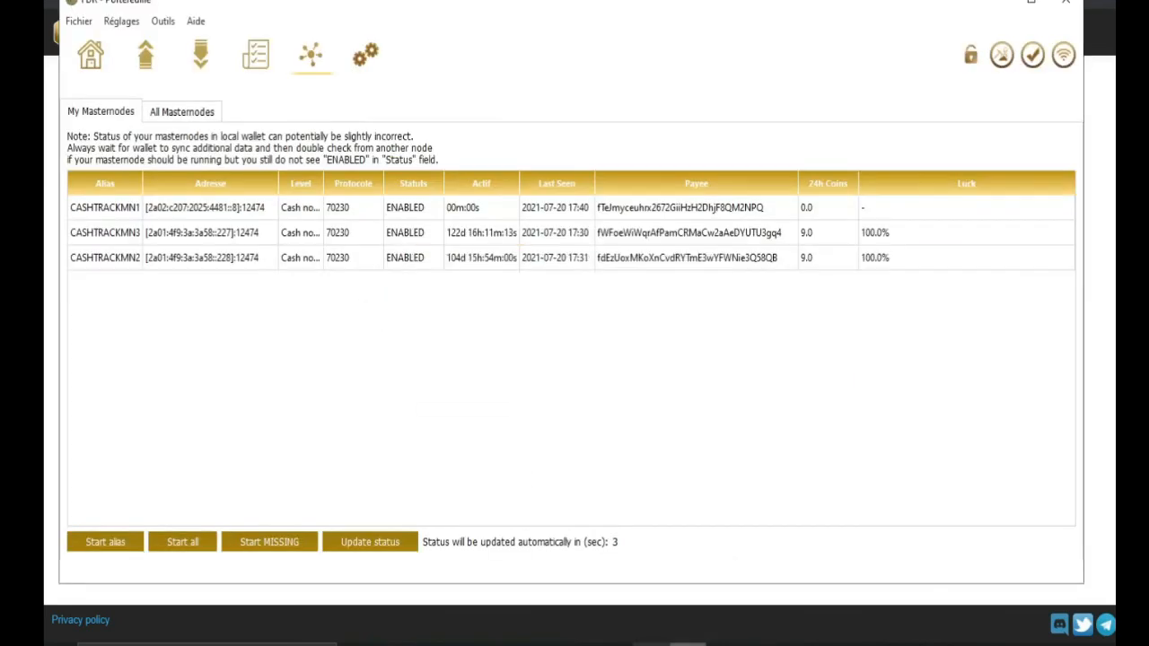
pyautogui.click(163, 21)
pyautogui.click(193, 56)
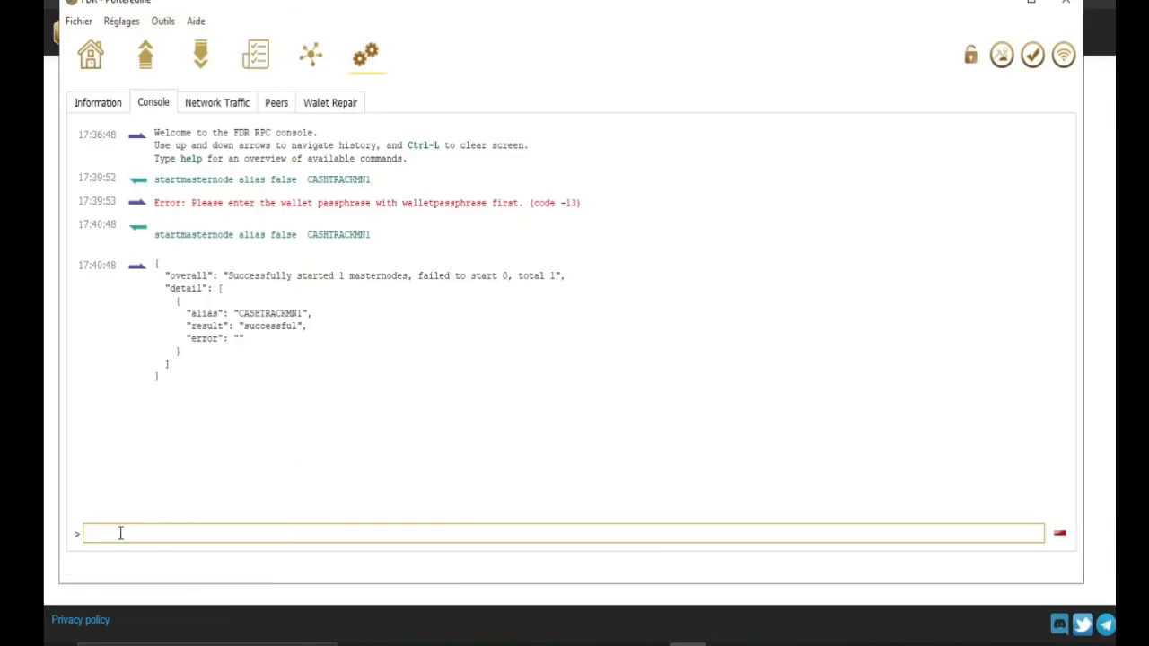
pyautogui.click(614, 643)
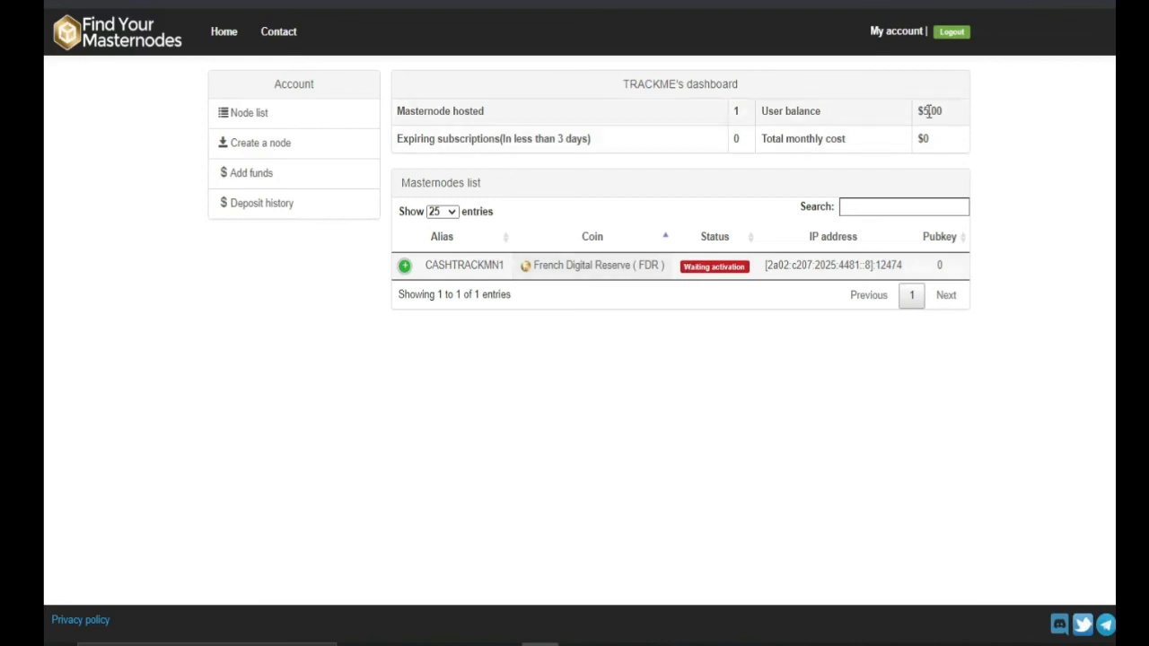
# Step: Highlight the $5.00 user balance and Masternode hosted label on the dashboard, then return to the FDR wallet
pyautogui.moveTo(918, 111); pyautogui.dragTo(962, 113)
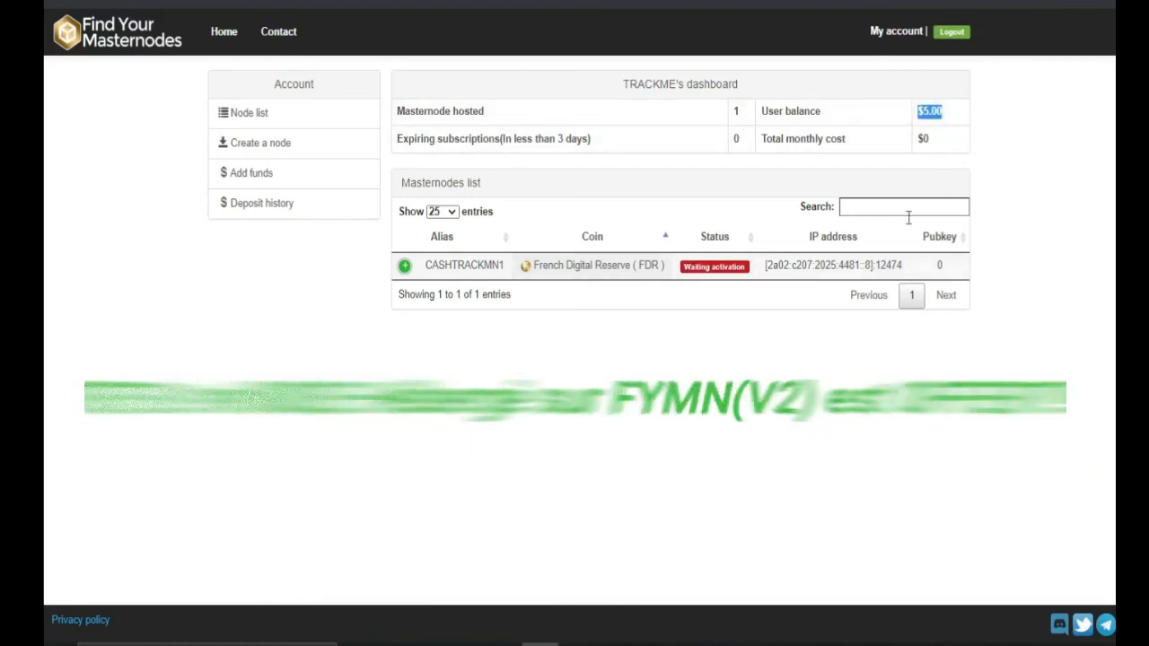
pyautogui.moveTo(453, 110); pyautogui.dragTo(740, 111)
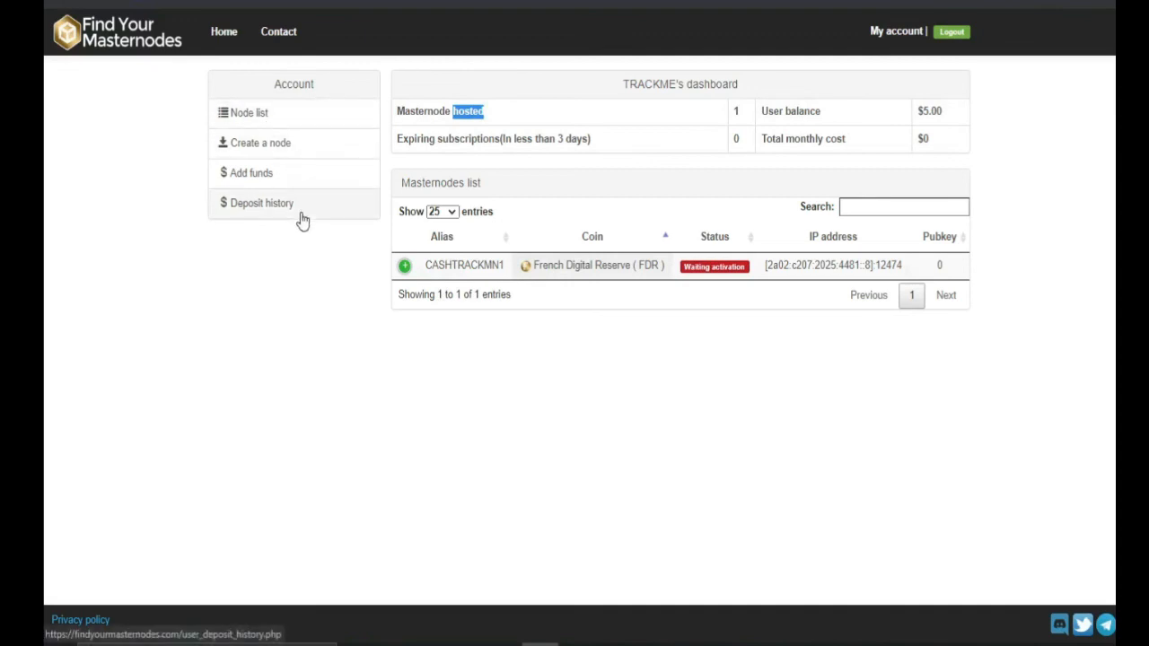
pyautogui.click(616, 372)
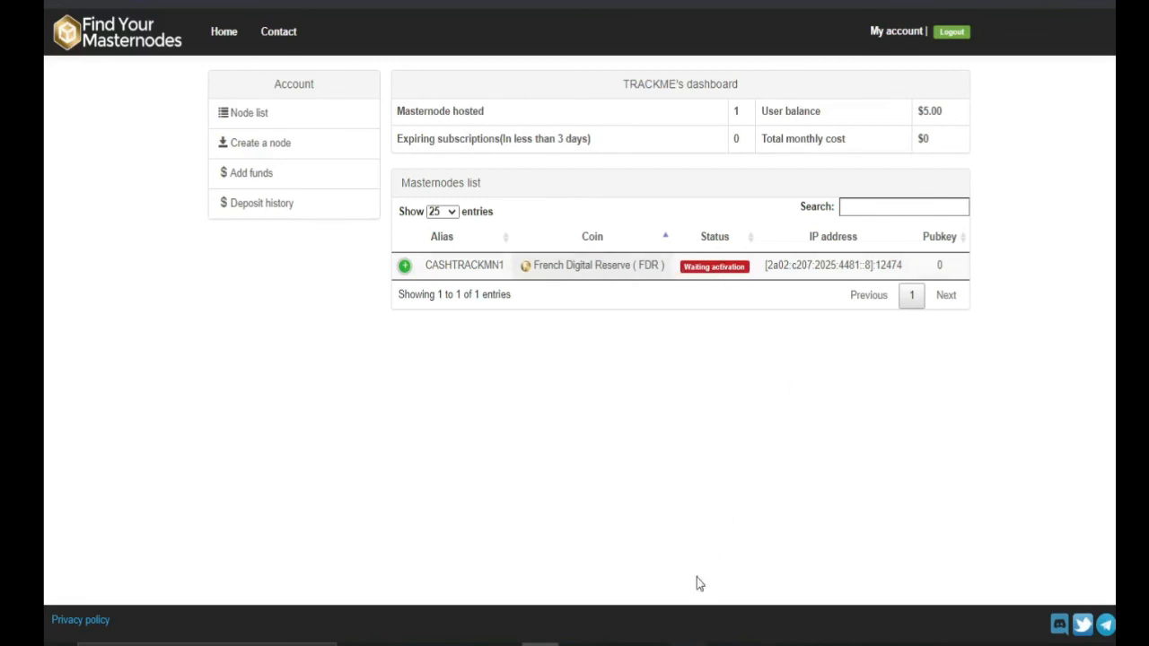
pyautogui.click(689, 645)
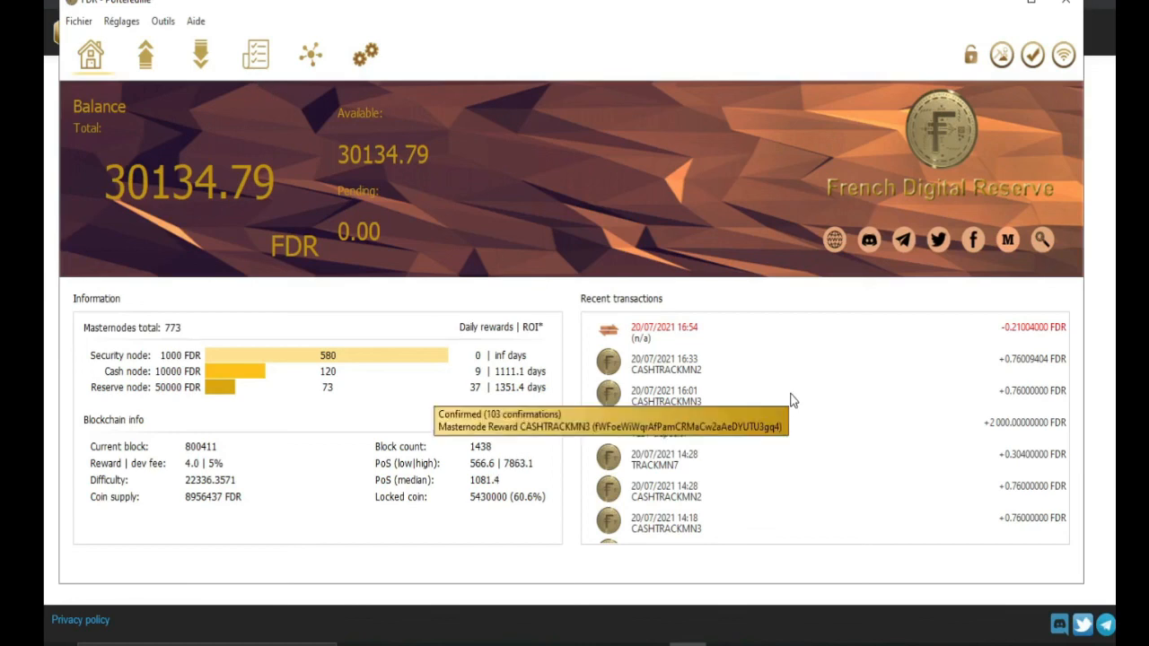
# Step: Confirm CASHTRACKMN1 shows ENABLED in My Masternodes, then minimize the wallet to reveal the dashboard
pyautogui.moveTo(665, 334)
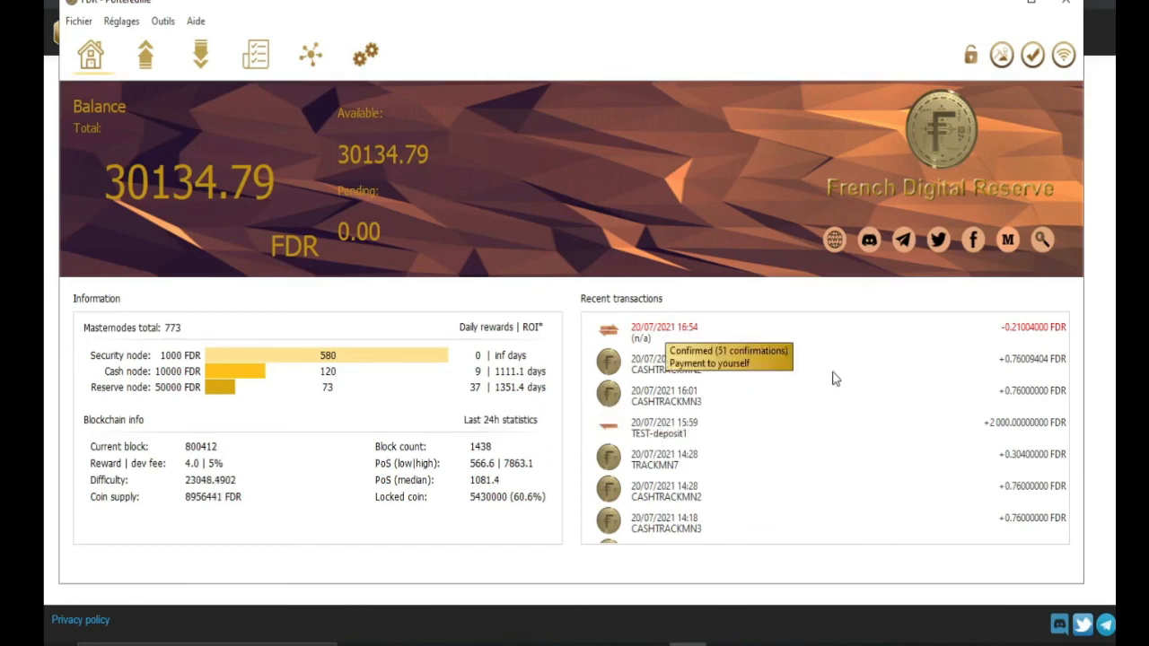
pyautogui.moveTo(842, 437)
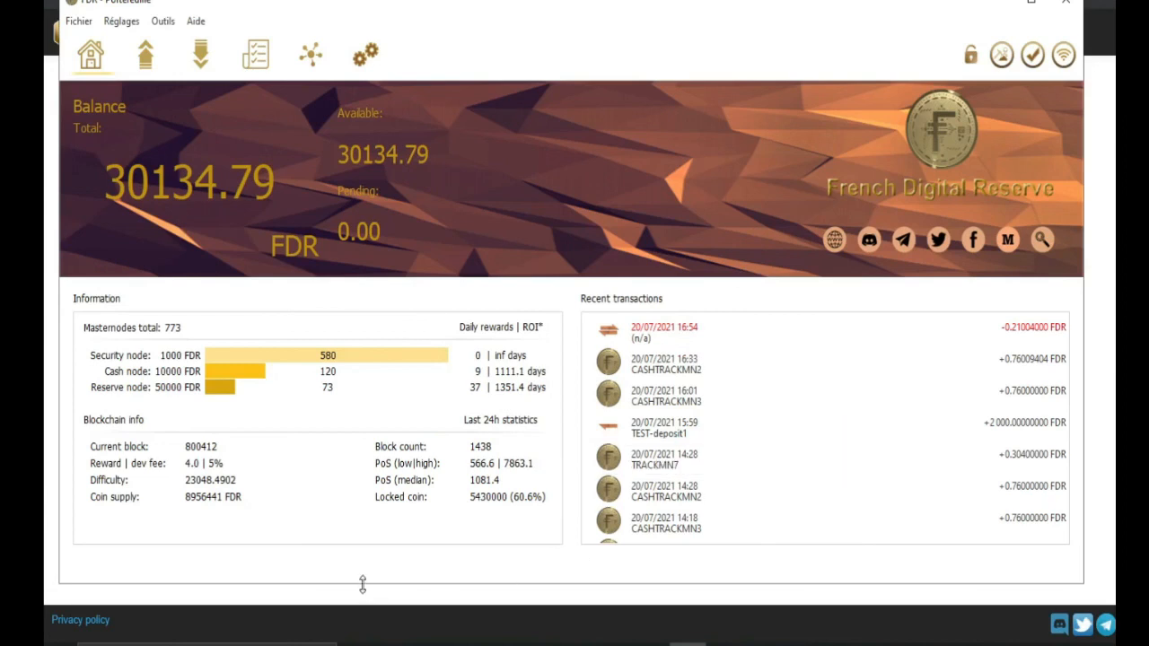
pyautogui.click(312, 59)
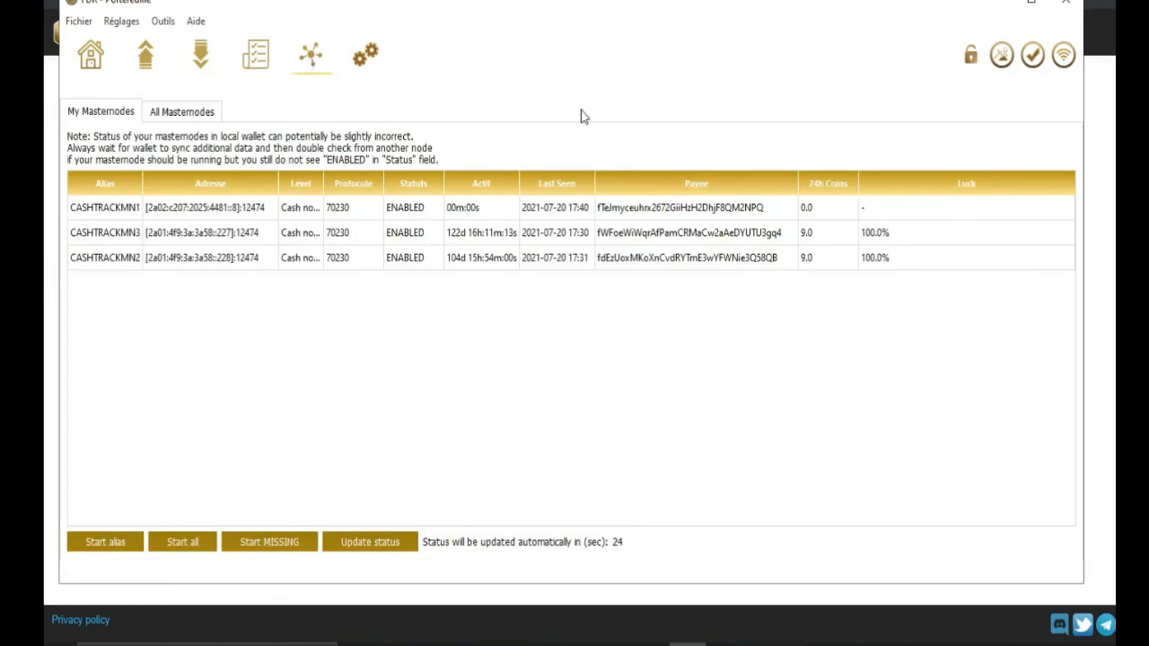
pyautogui.click(996, 3)
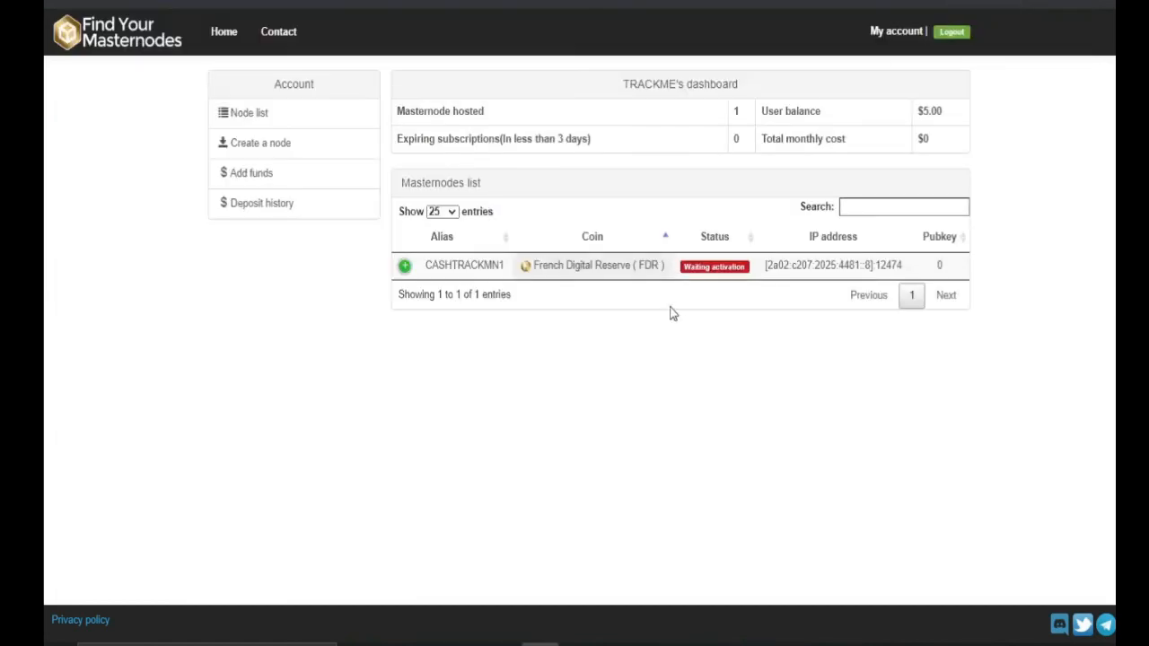